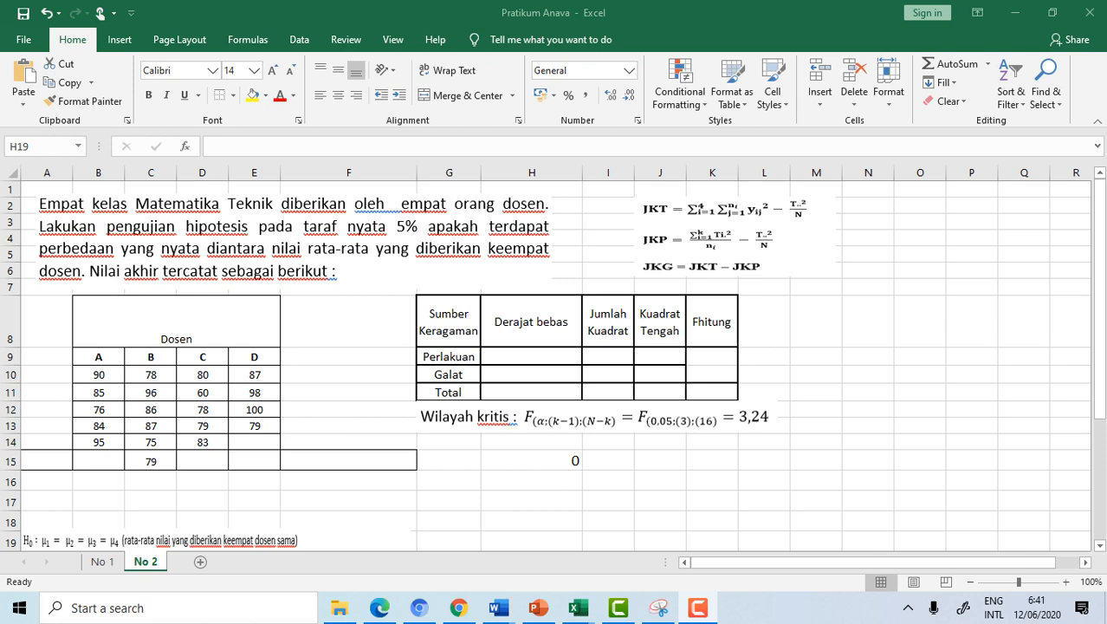
Step: Label the row below the score table by entering "Jumlah" in cell A16
scroll(545, 367, "down", 1)
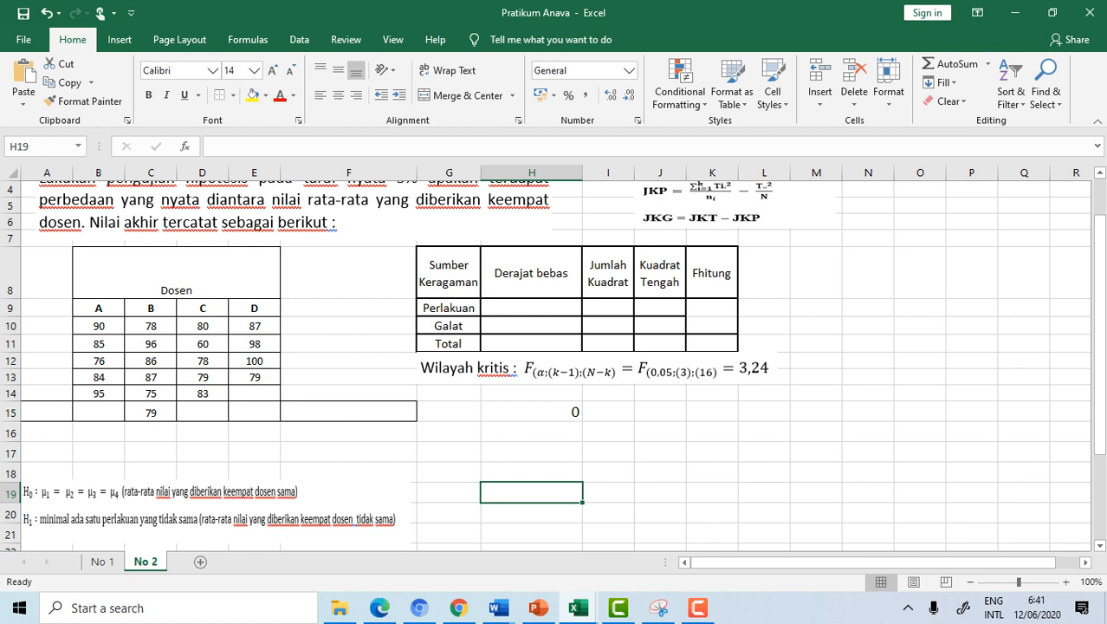
left_click(46, 432)
type("=")
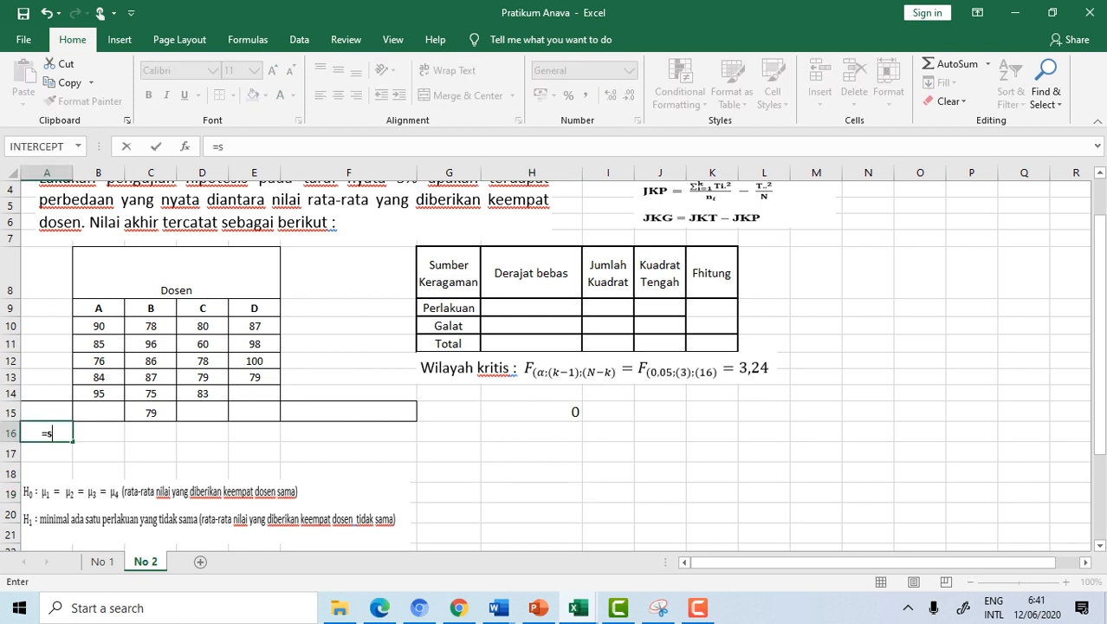
type("s")
key("BackSpace")
key("BackSpace")
type("Jumlah")
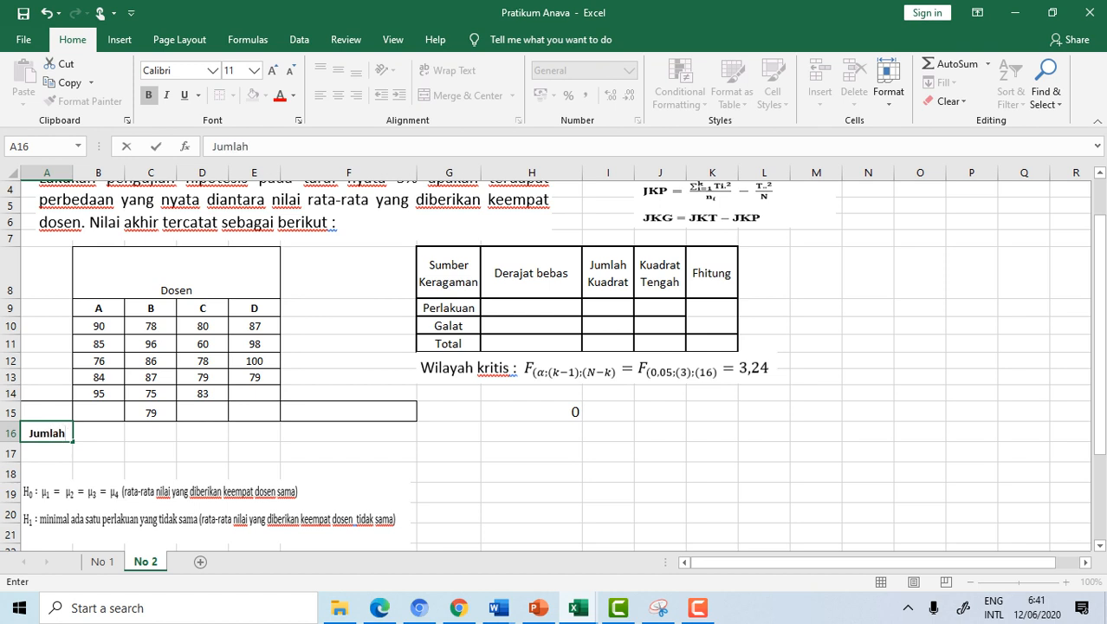
Step: Enter =SUM(B10:B15) in B16 and fill the formula across to E16 to total each lecturer's scores
key("Right")
type("=su")
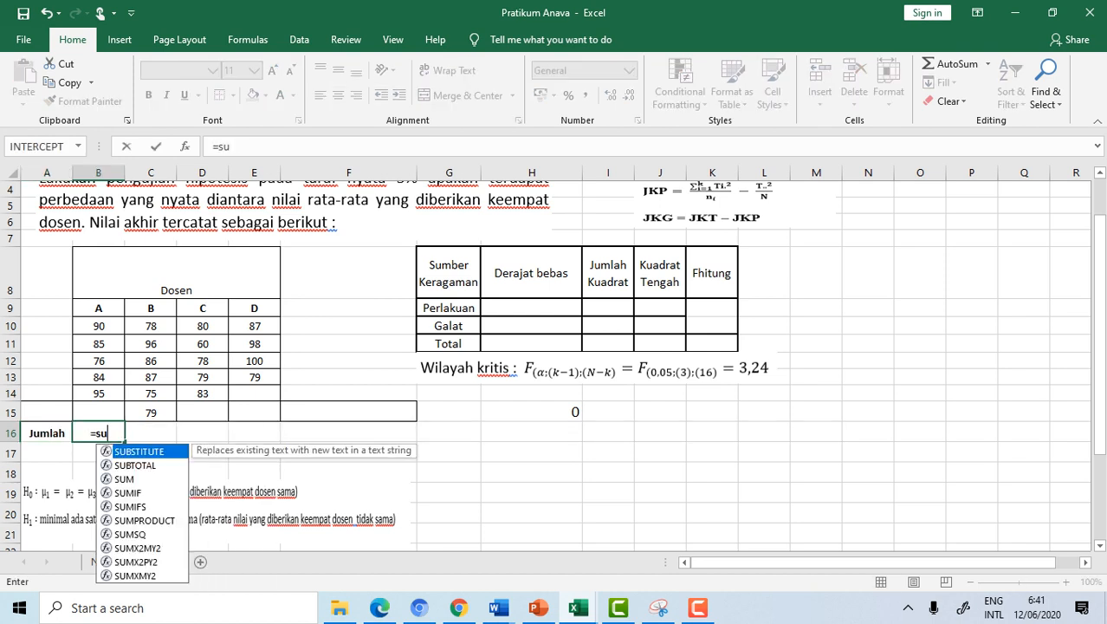
type("m(")
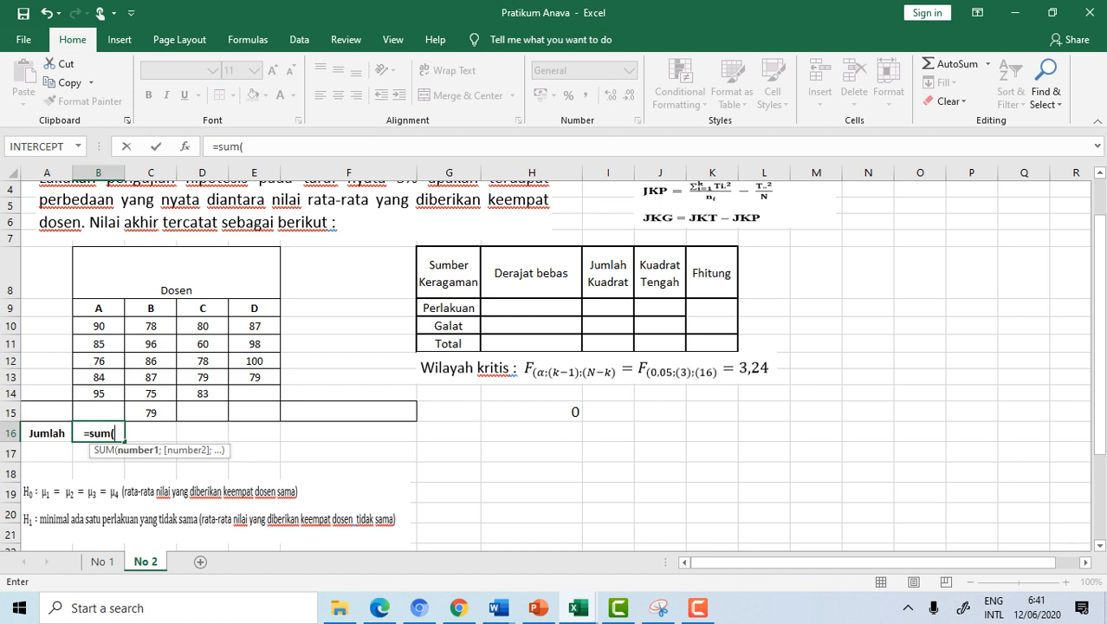
left_click_drag(98, 325, 97, 412)
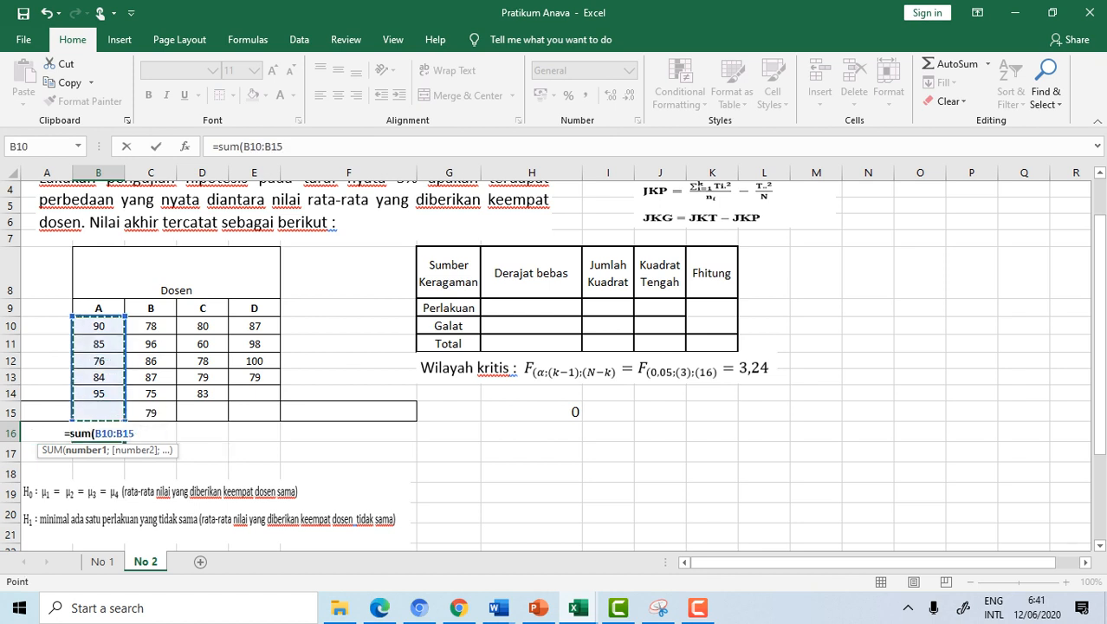
key("Return")
left_click(98, 433)
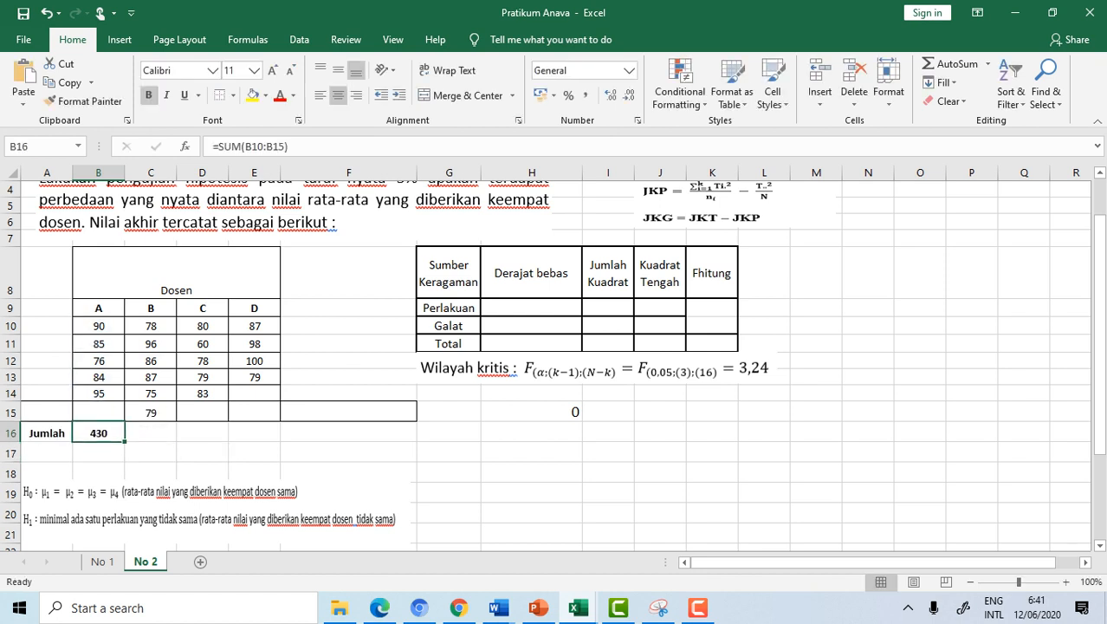
left_click_drag(124, 441, 275, 435)
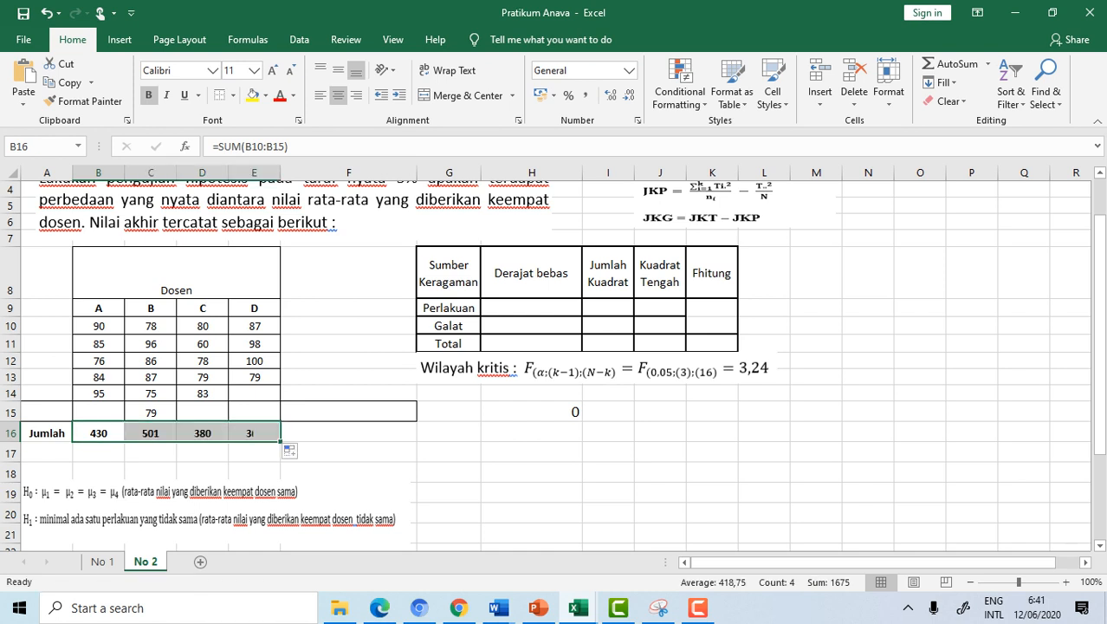
Step: Calculate the grand total in F16 with =SUM(B16:E16)
left_click(349, 432)
type("+sum(")
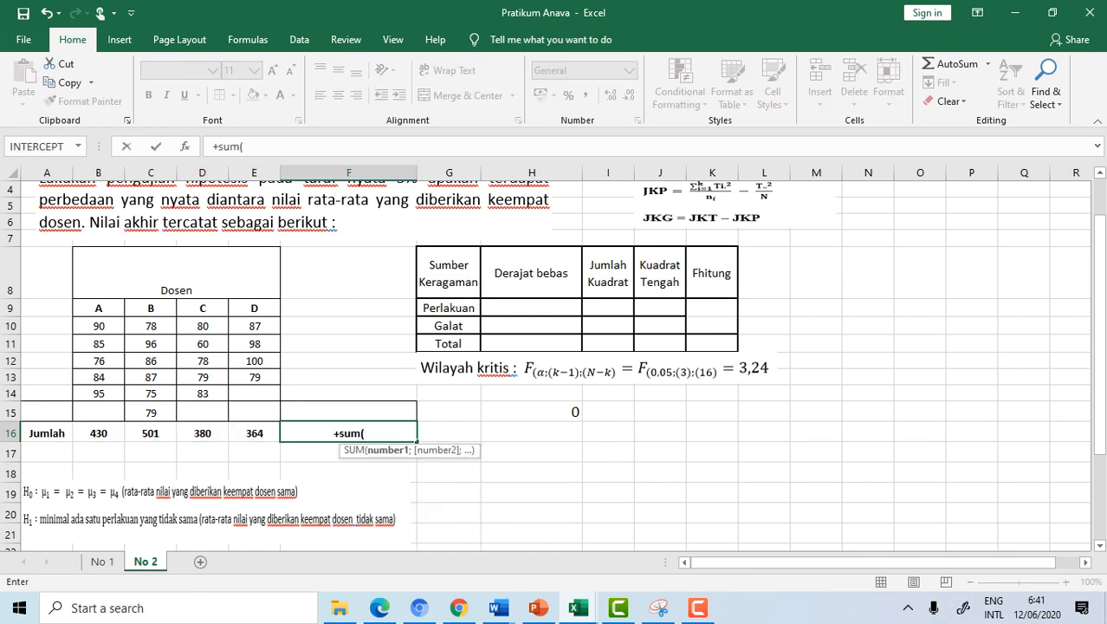
key("BackSpace")
key("BackSpace")
key("BackSpace")
key("BackSpace")
key("BackSpace")
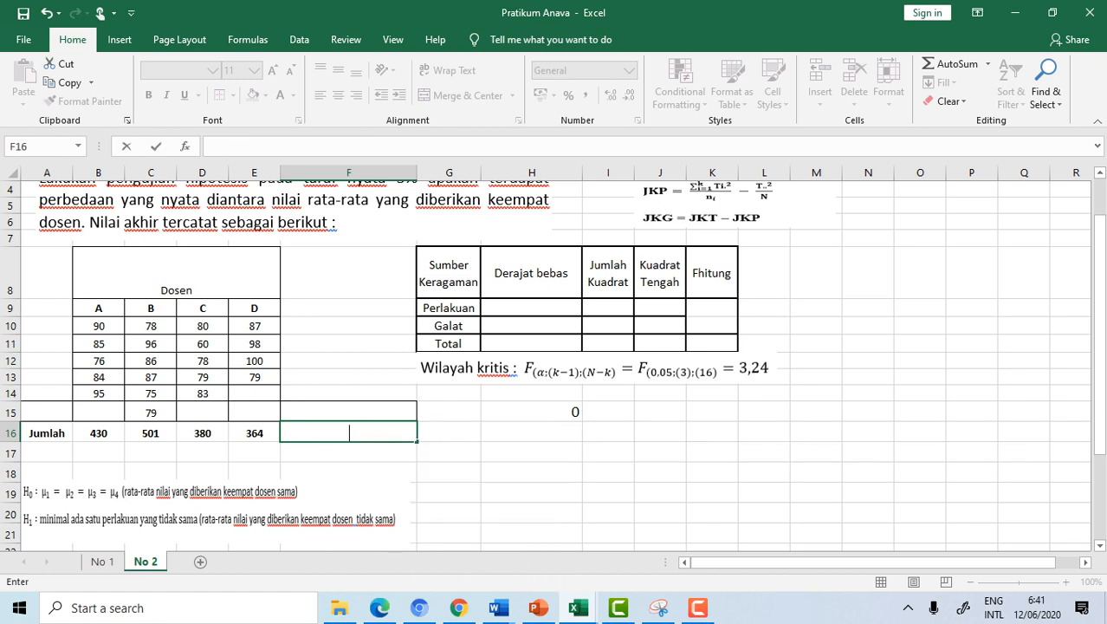
type("=sum")
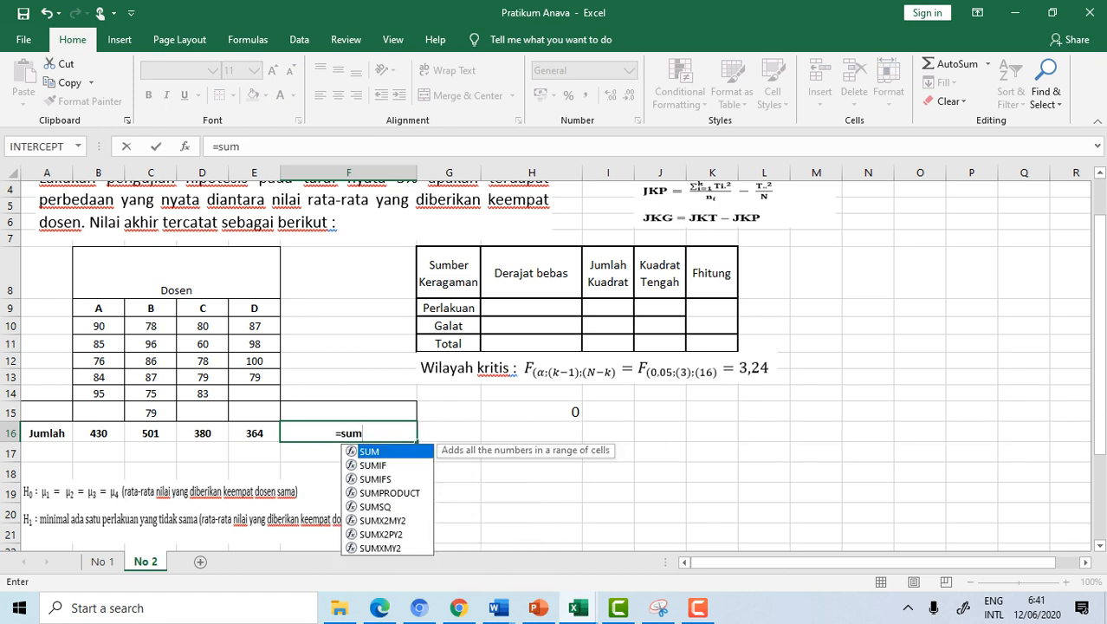
type("(")
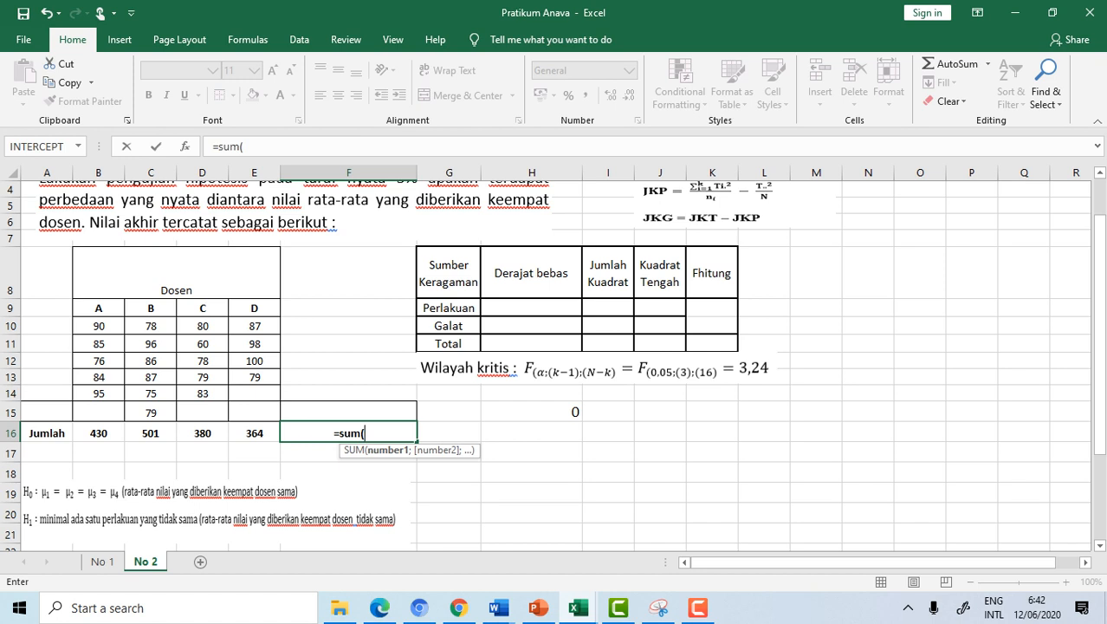
left_click_drag(99, 433, 254, 433)
type(")")
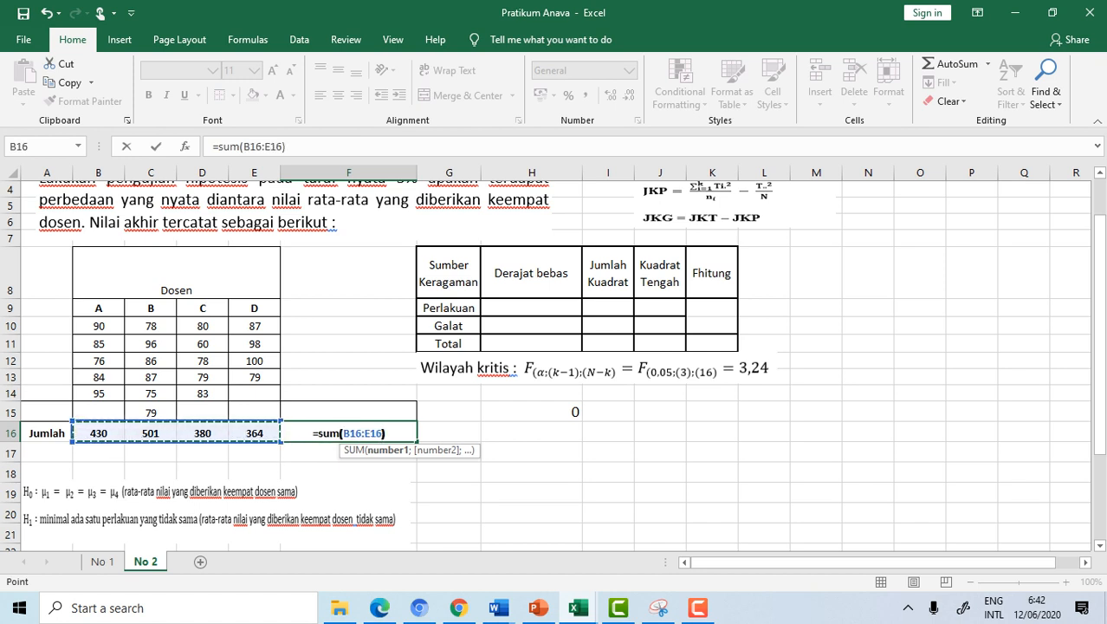
key("Return")
Step: Enter the label "Total Jumlah" in F15 above the grand total
left_click(349, 413)
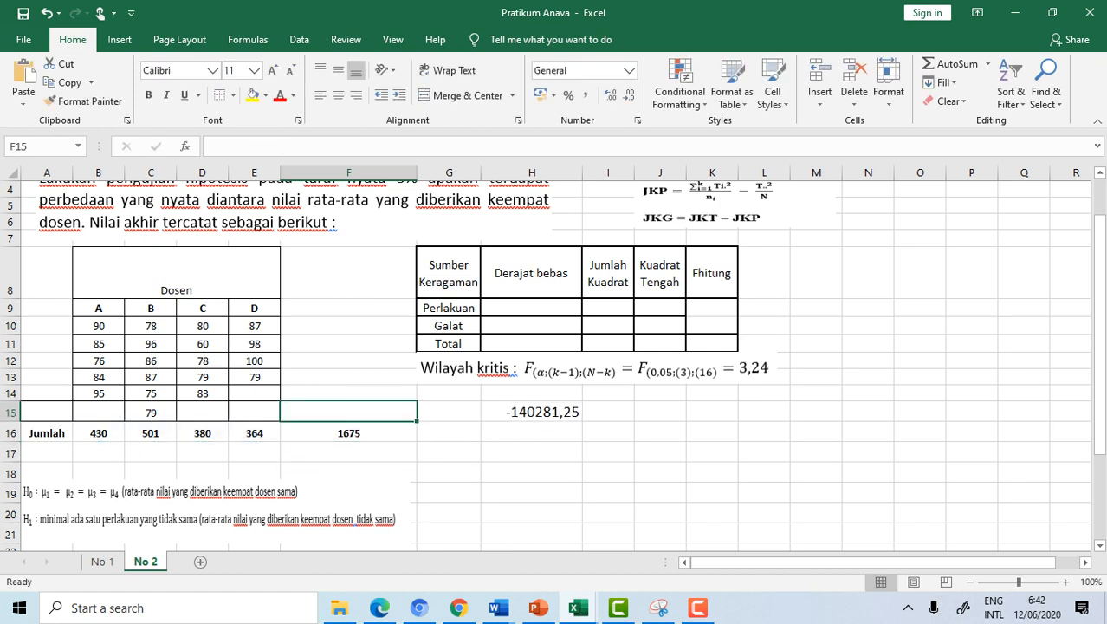
type("Total J")
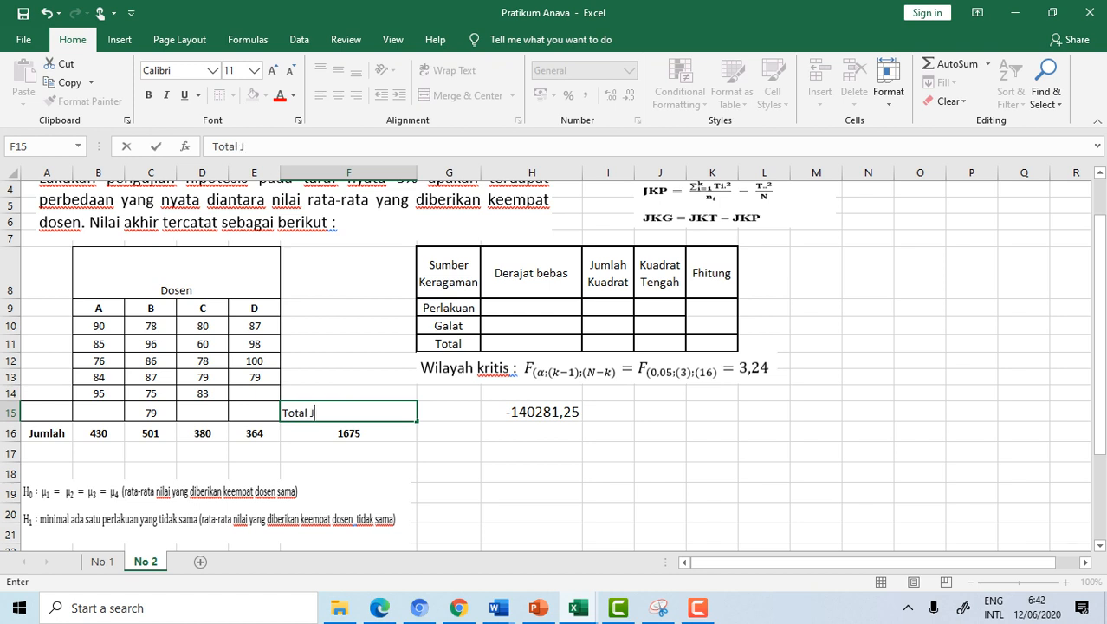
type("uumlah")
left_click(348, 472)
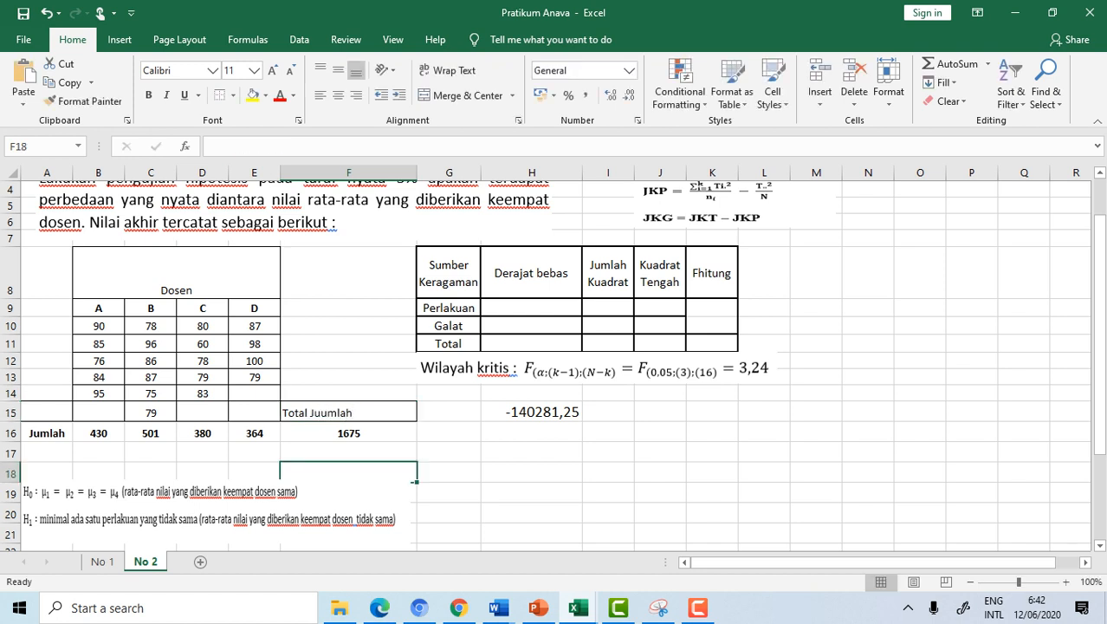
left_click(348, 412)
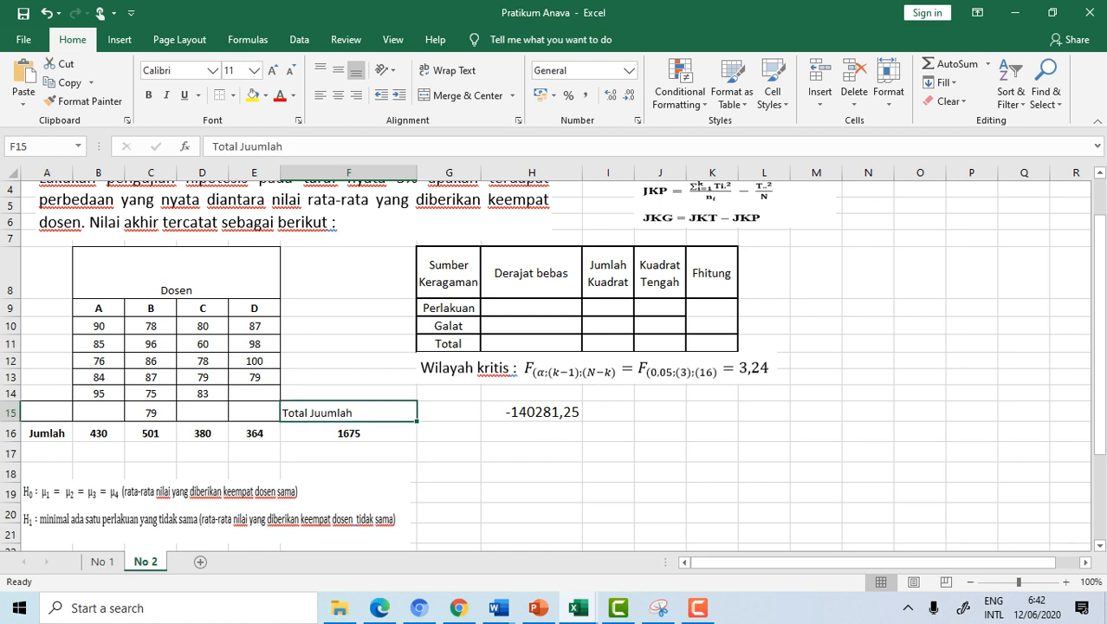
double_click(326, 412)
key("BackSpace")
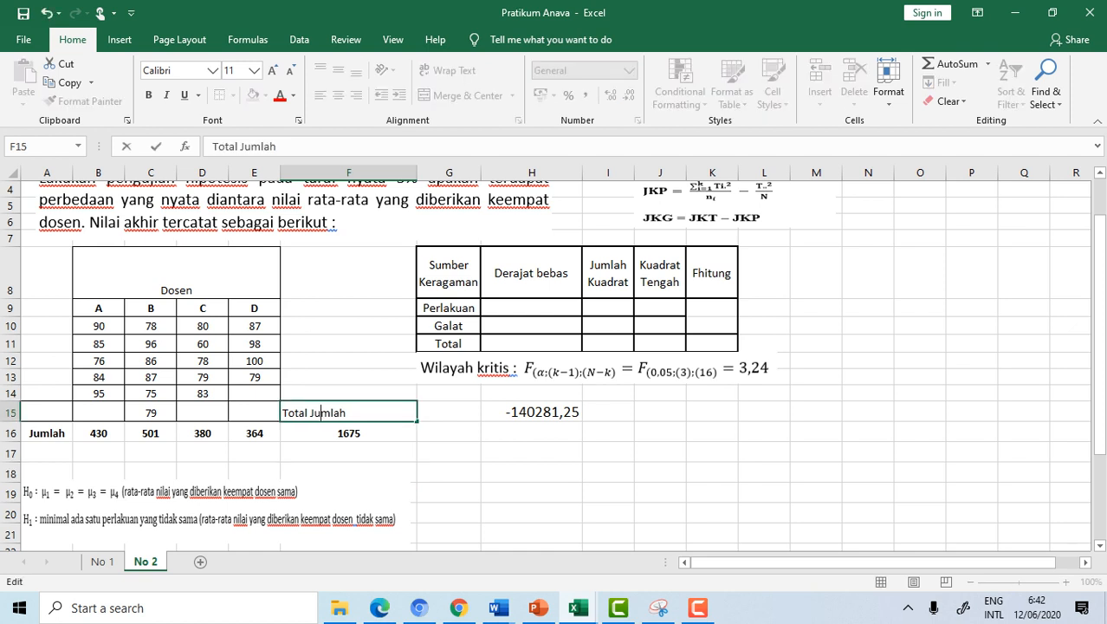
Step: Enter the row label "Jumlah Kuadrat" in A17 and widen column A to fit it
left_click(47, 452)
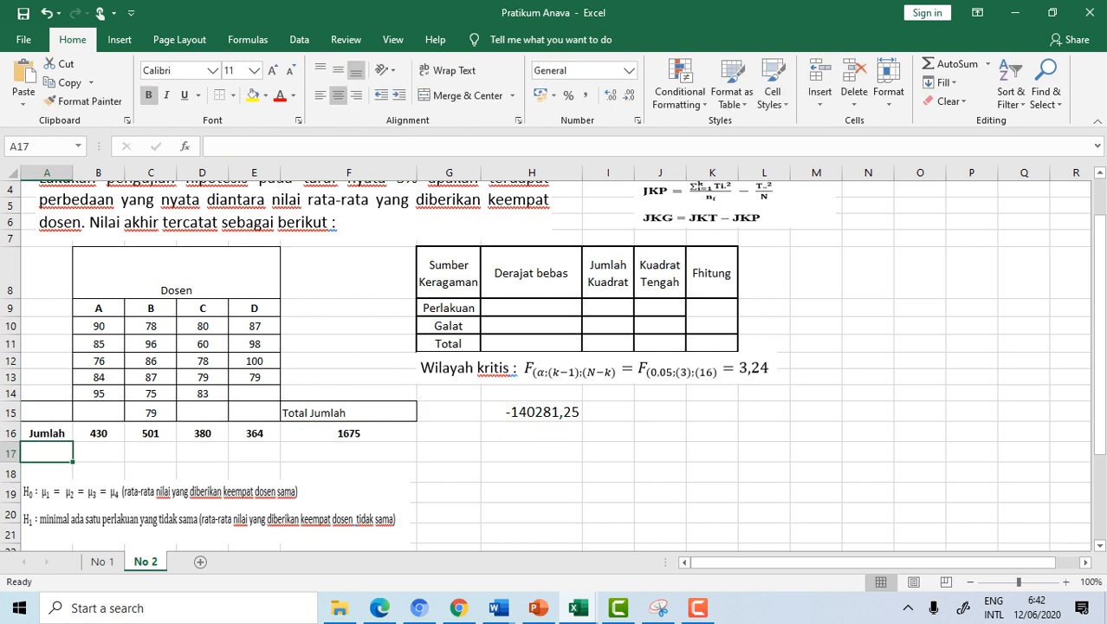
type("J")
key("BackSpace")
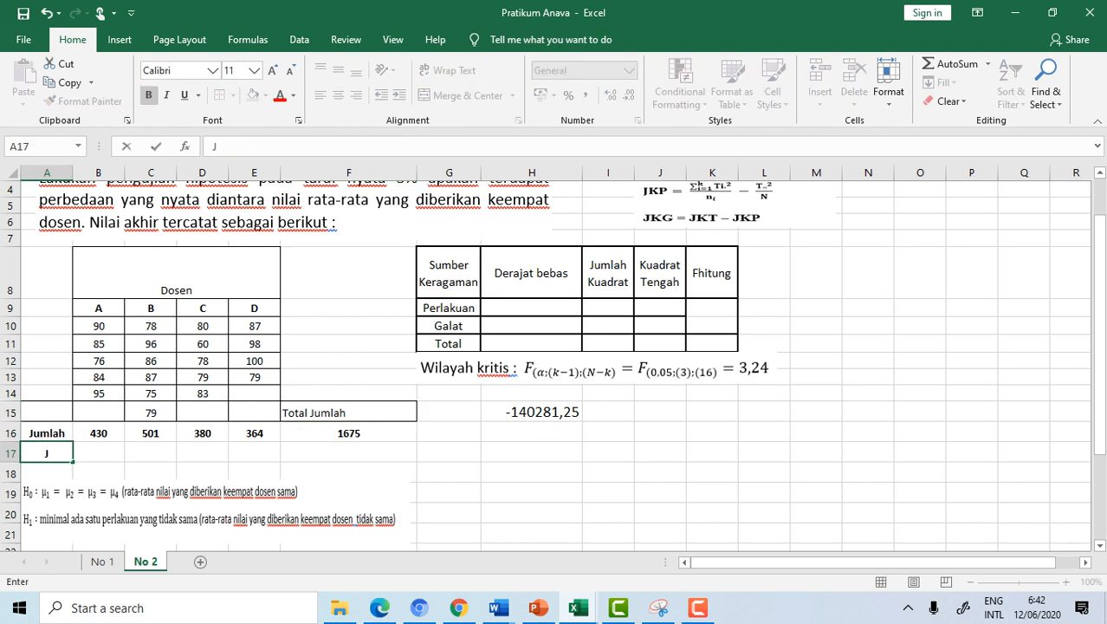
type("umlah")
type("Kuadrat")
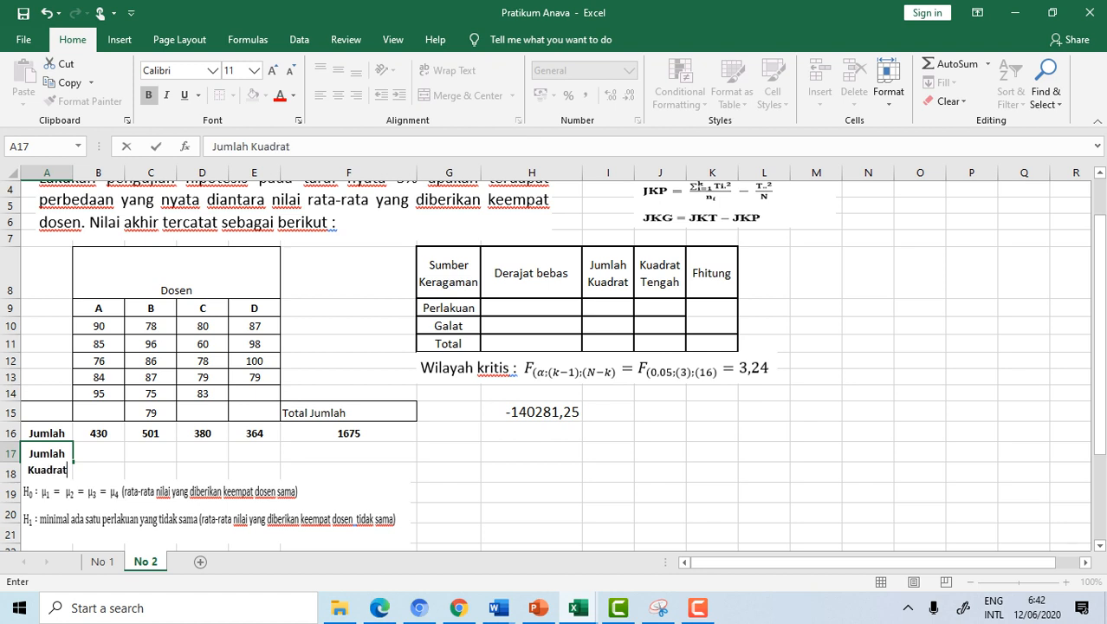
left_click(98, 452)
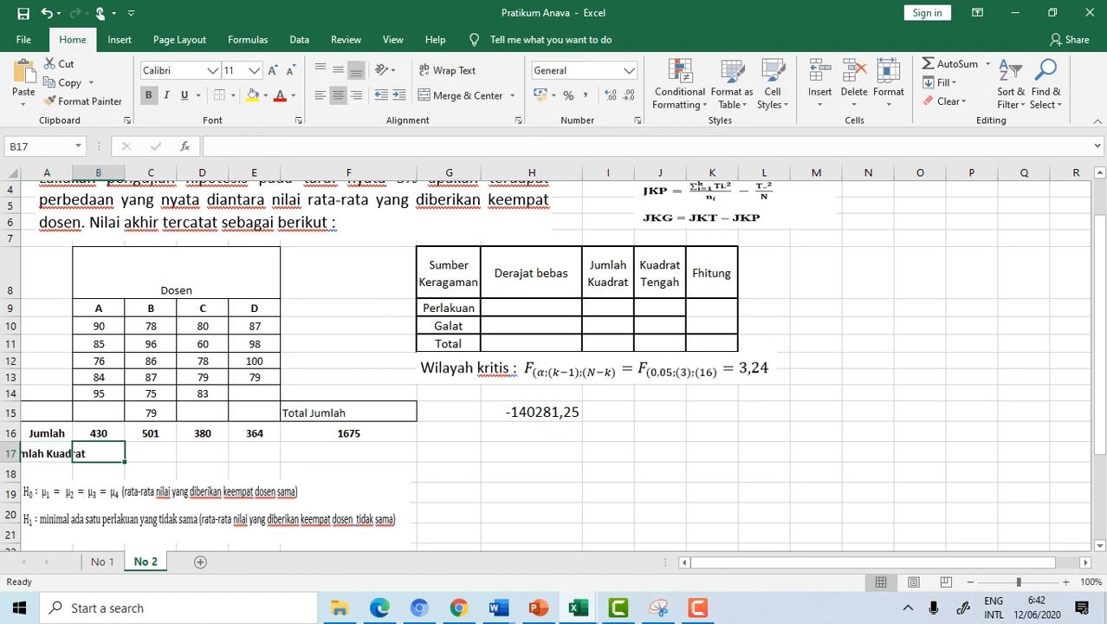
left_click_drag(73, 173, 114, 173)
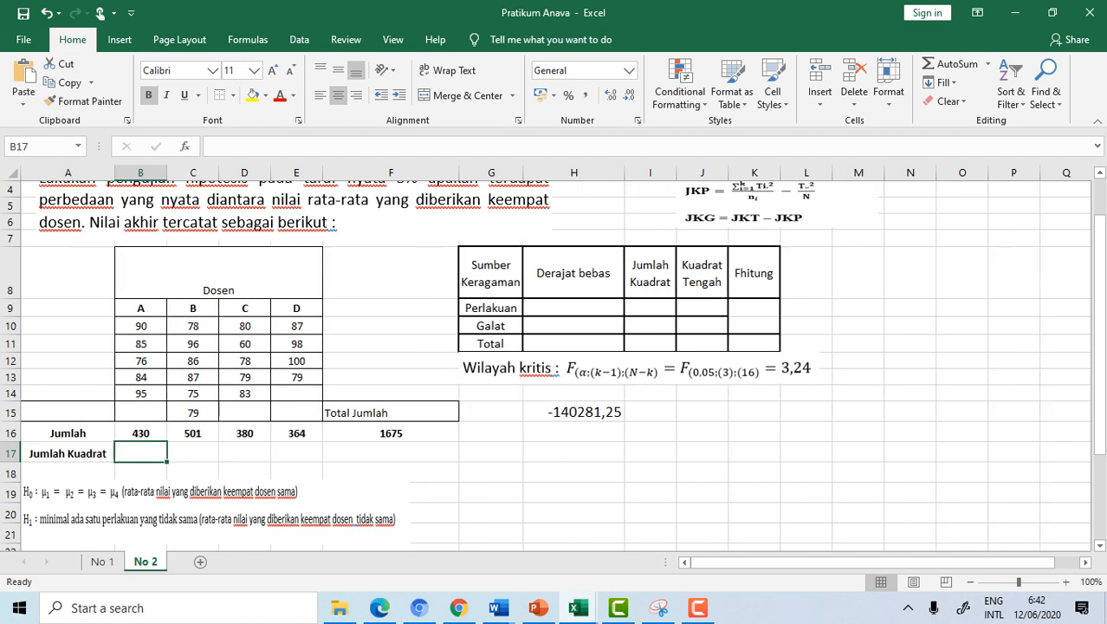
Step: Enter the formula =(B16^2/5) in B17 for lecturer A's squared total divided by its number of scores
type("=")
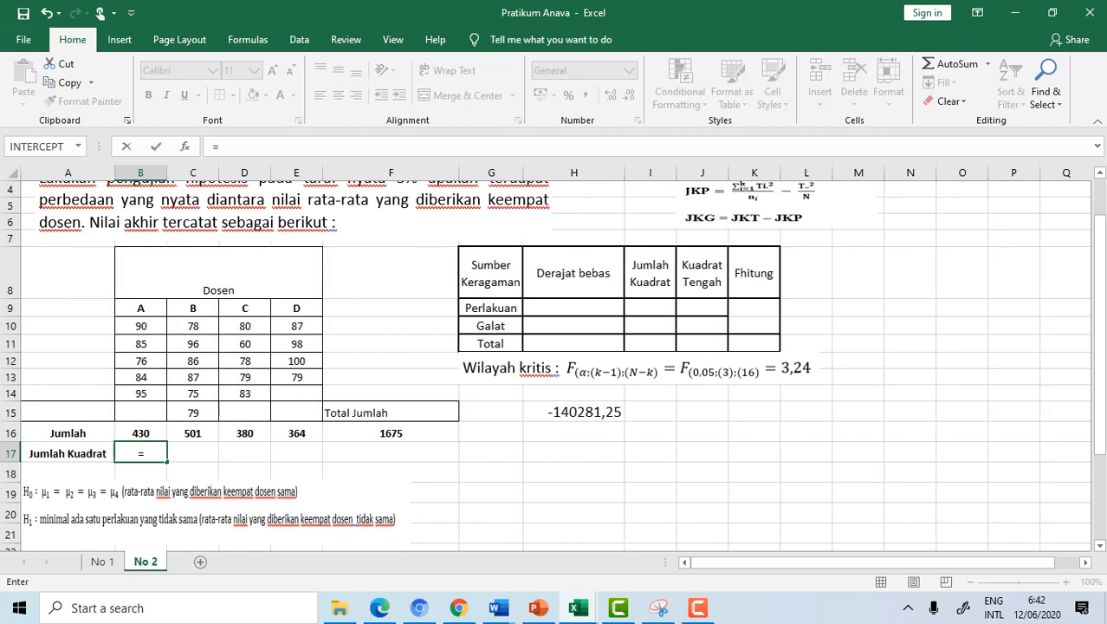
type("(")
key("Up")
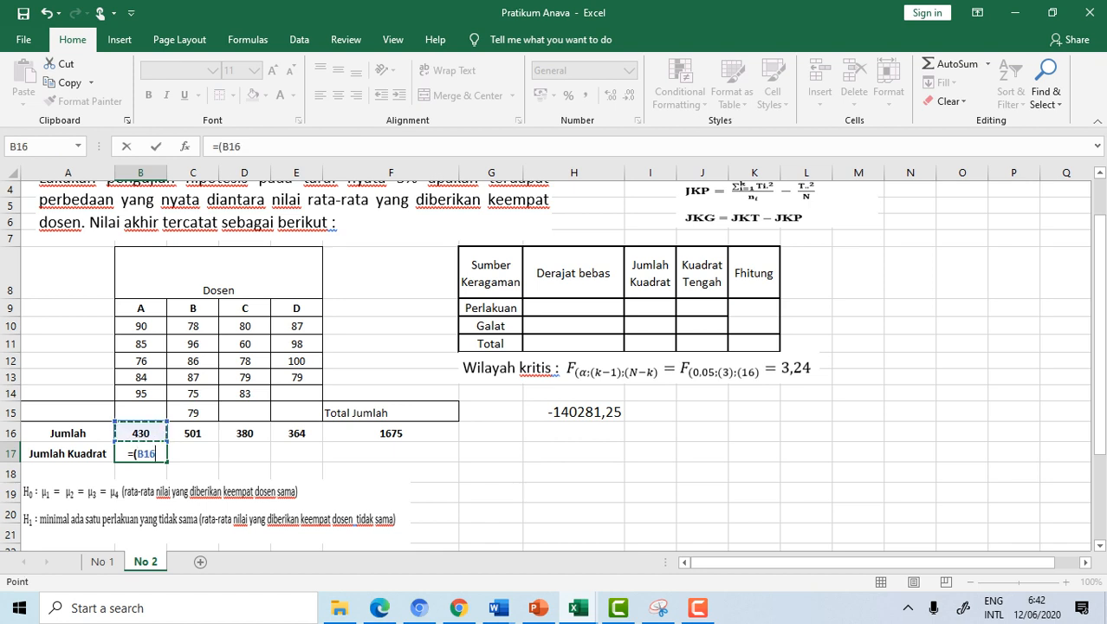
type("^2/")
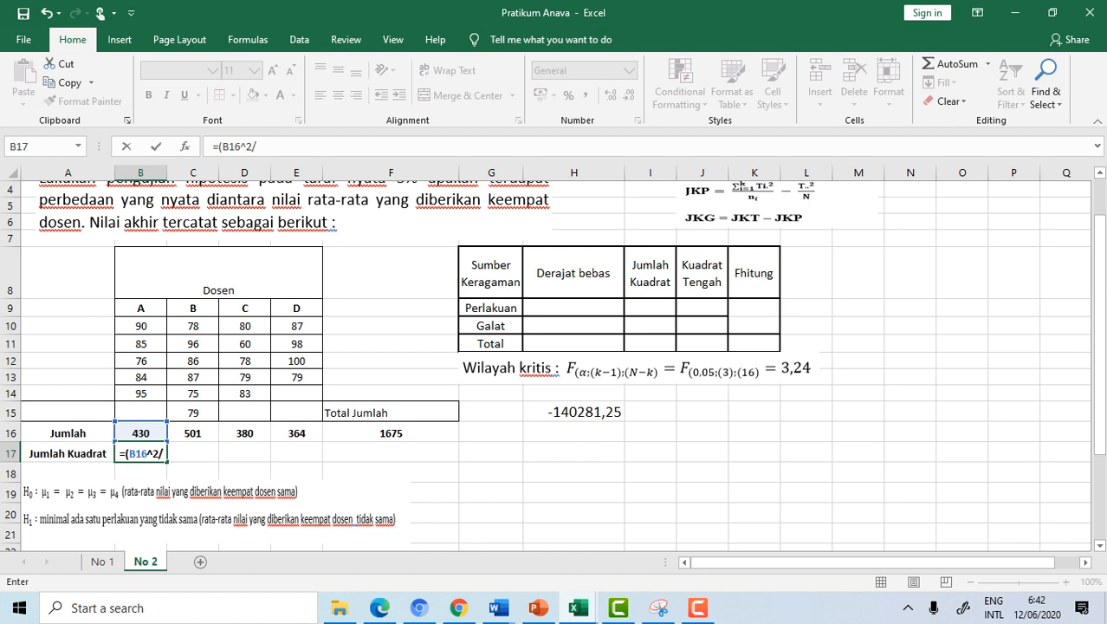
type("5)")
key("Return")
Step: Enter the formula =(C16^2/6) in C17 for lecturer B's squared total divided by its number of scores
left_click(192, 453)
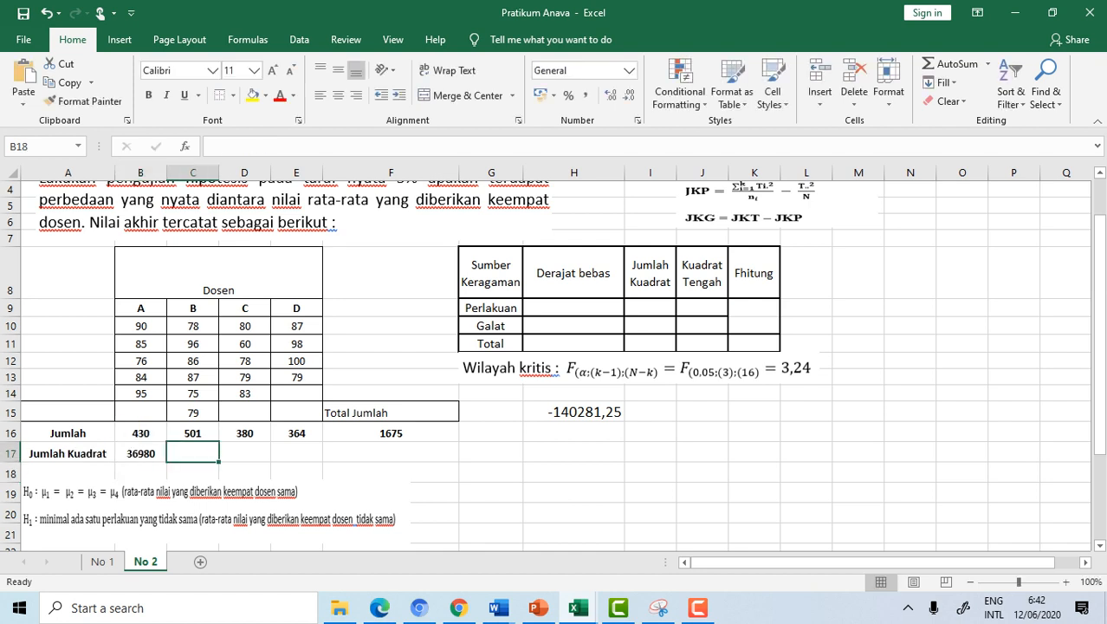
type("=(")
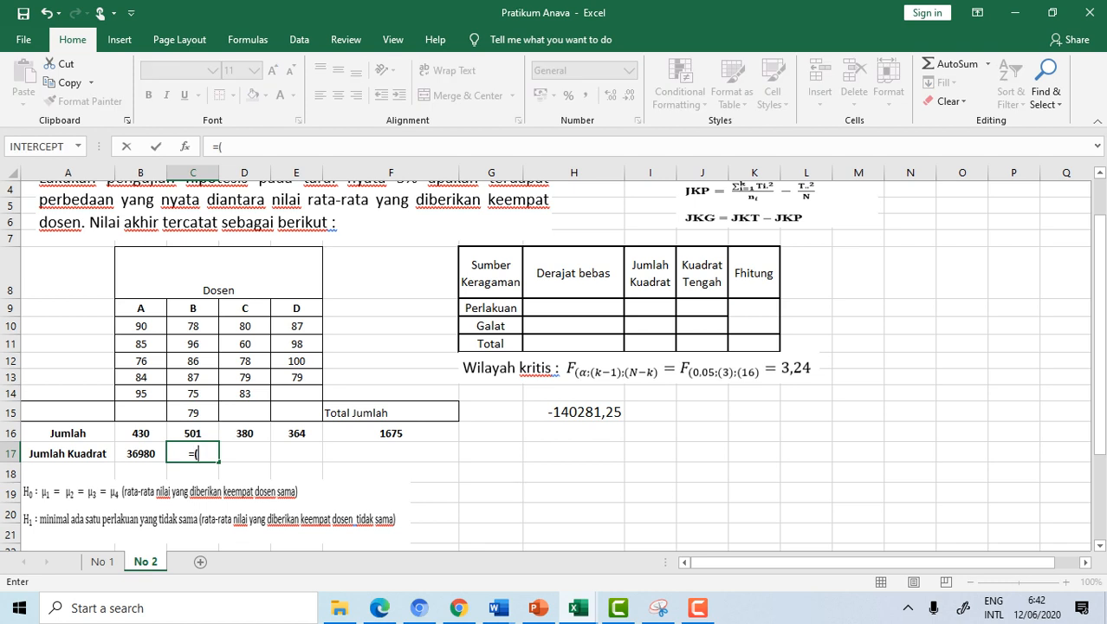
key("Up")
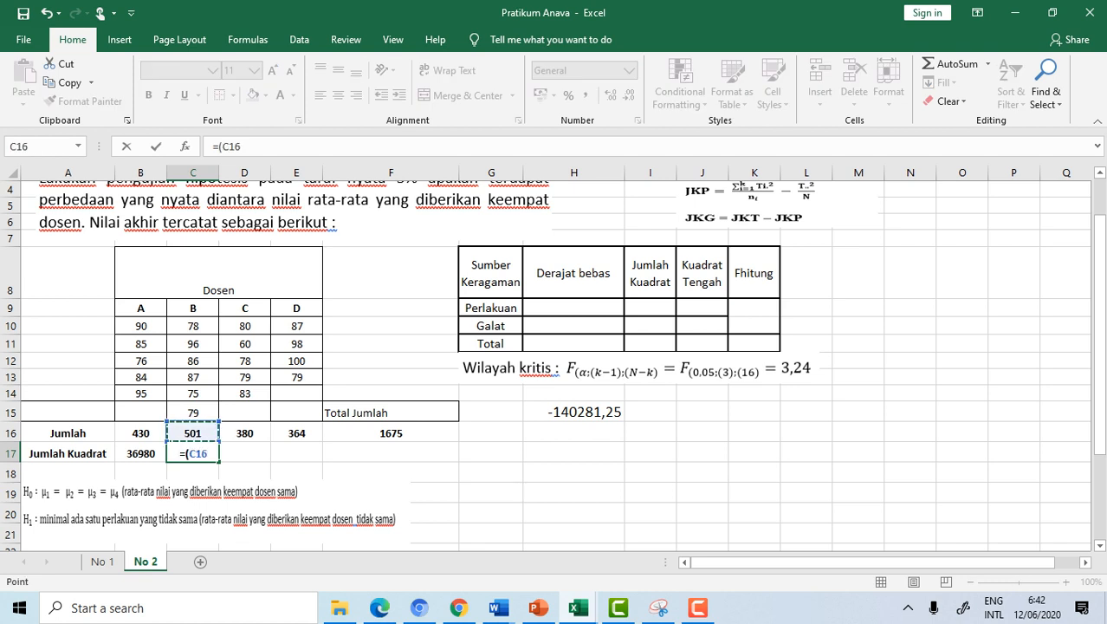
type("^2/")
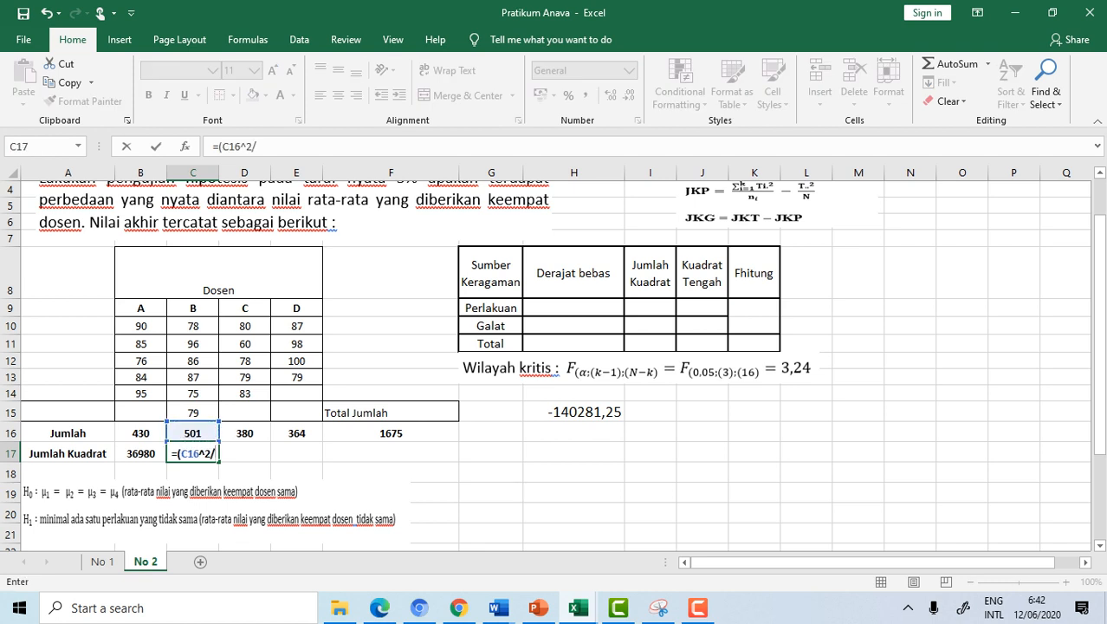
type("6)")
key("Return")
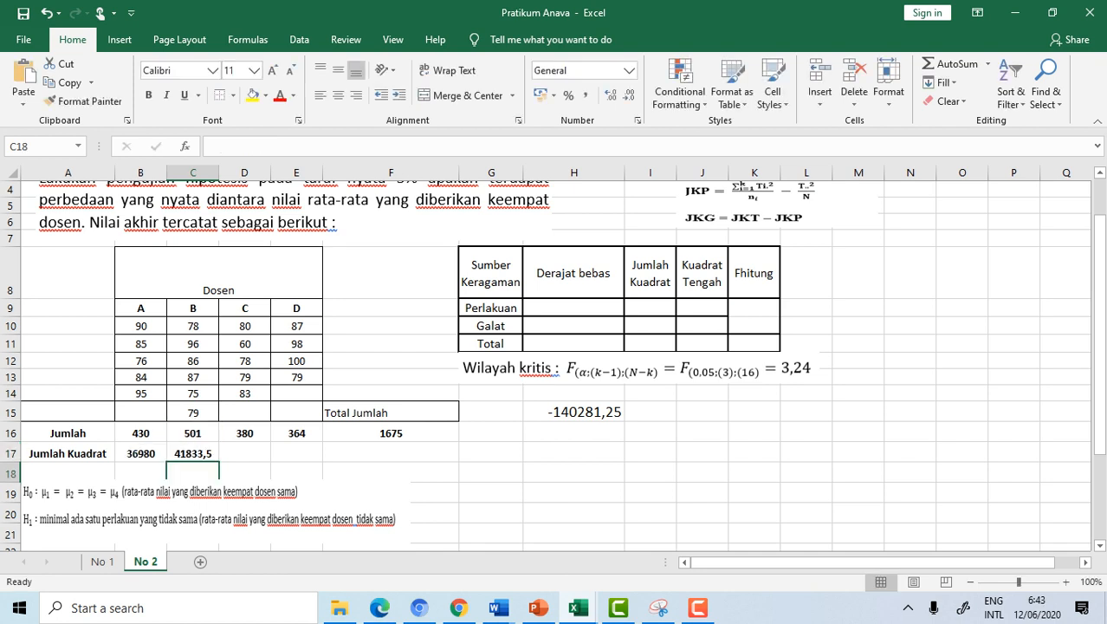
Step: Enter the formula =(D16^2/5) in D17 for lecturer C's squared total divided by its number of scores
left_click(244, 453)
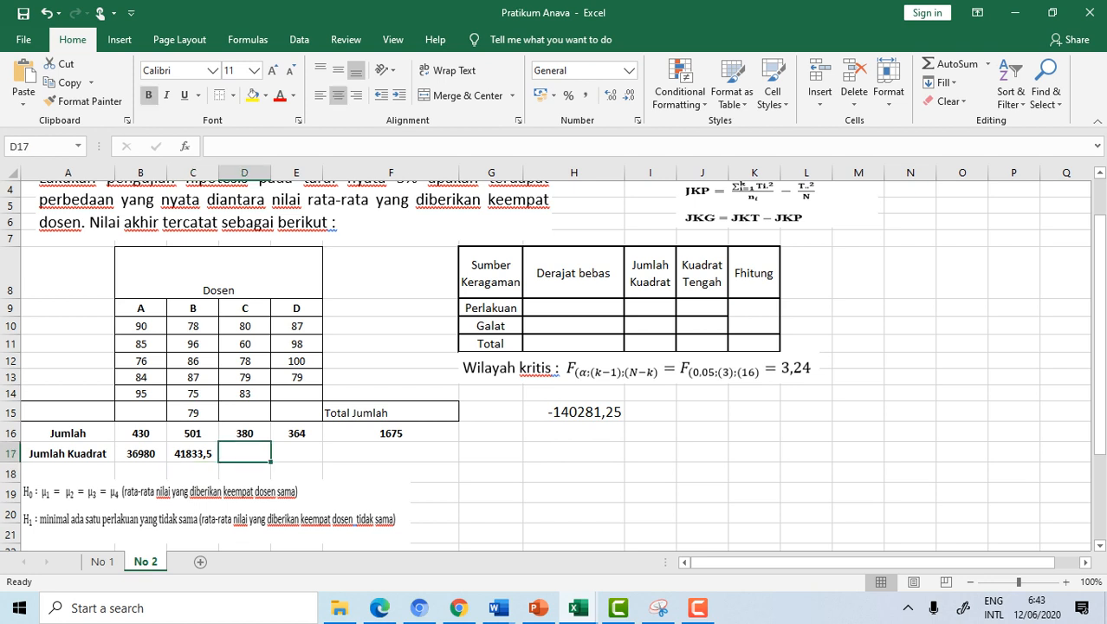
type("=s")
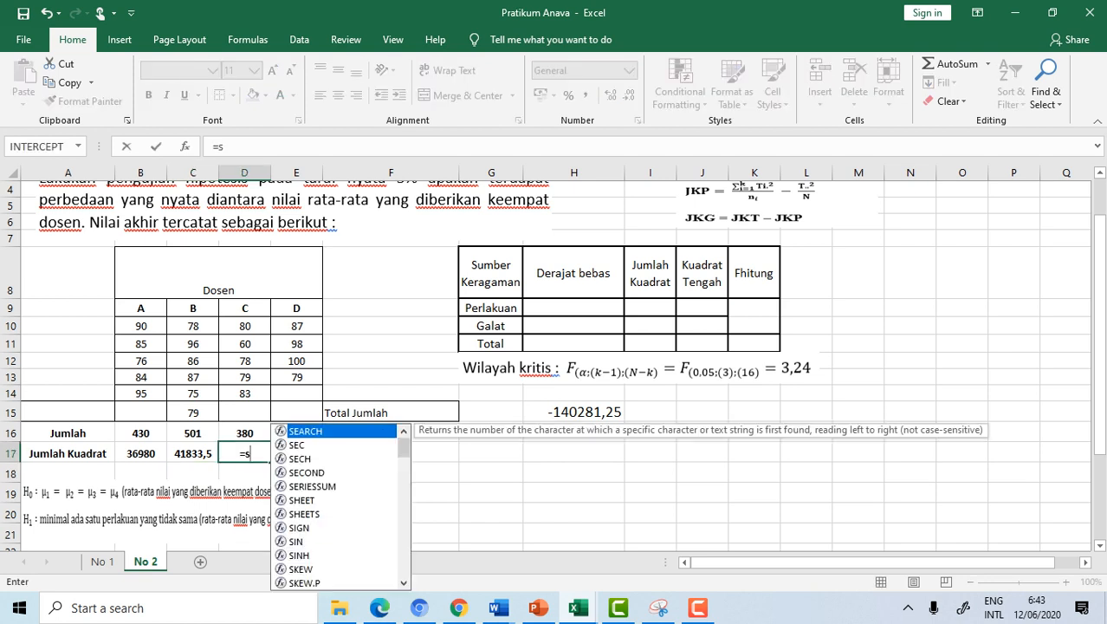
key("BackSpace")
type("(")
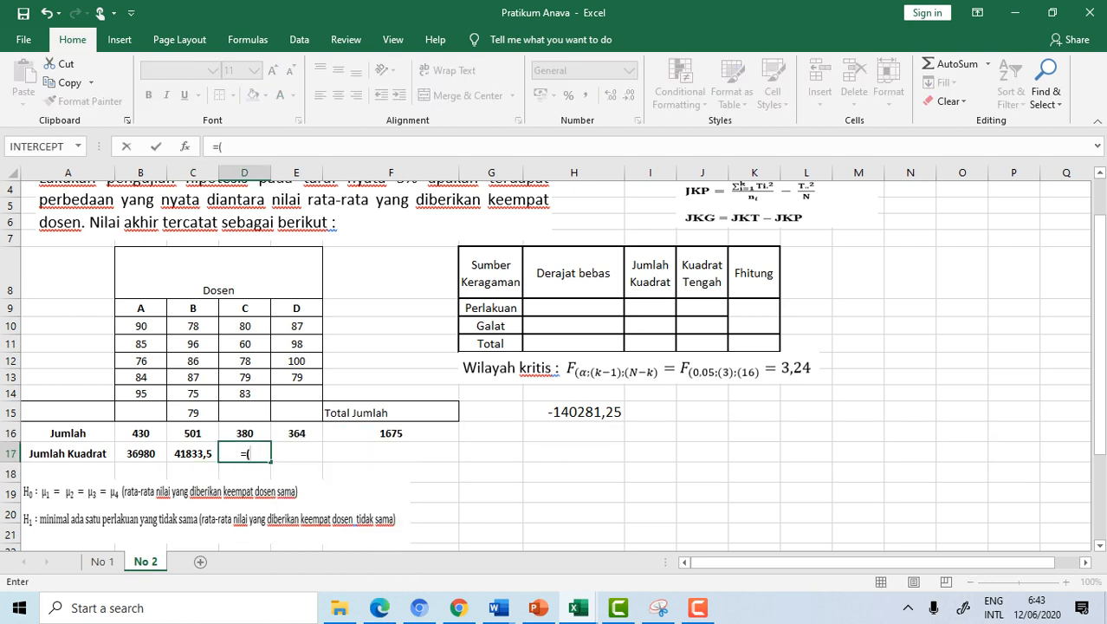
key("Up")
type("^2/")
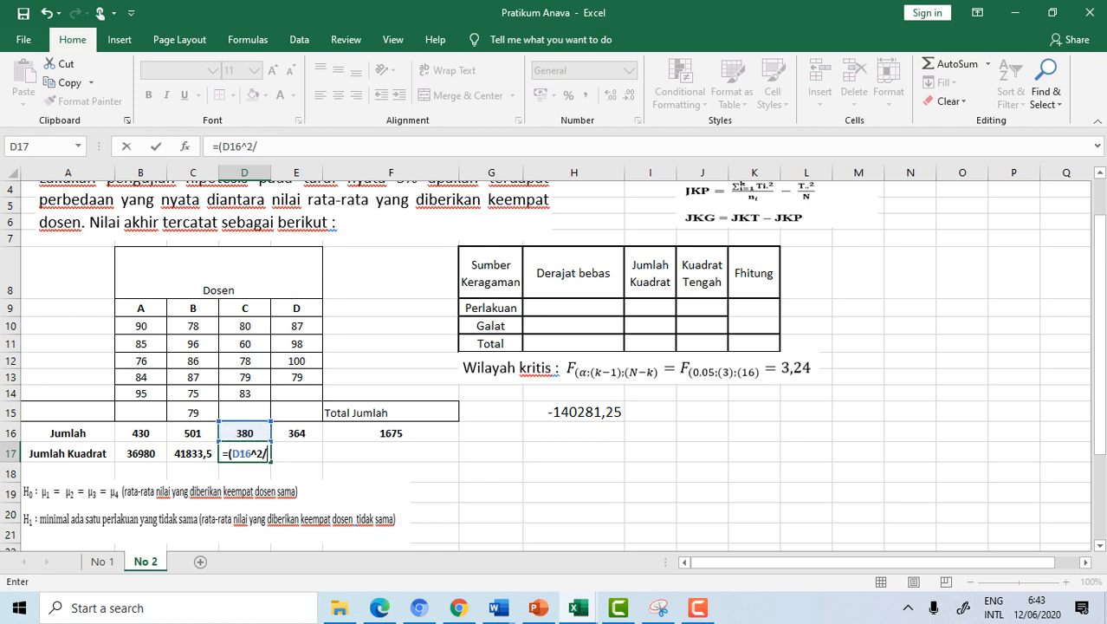
type("5)")
key("Return")
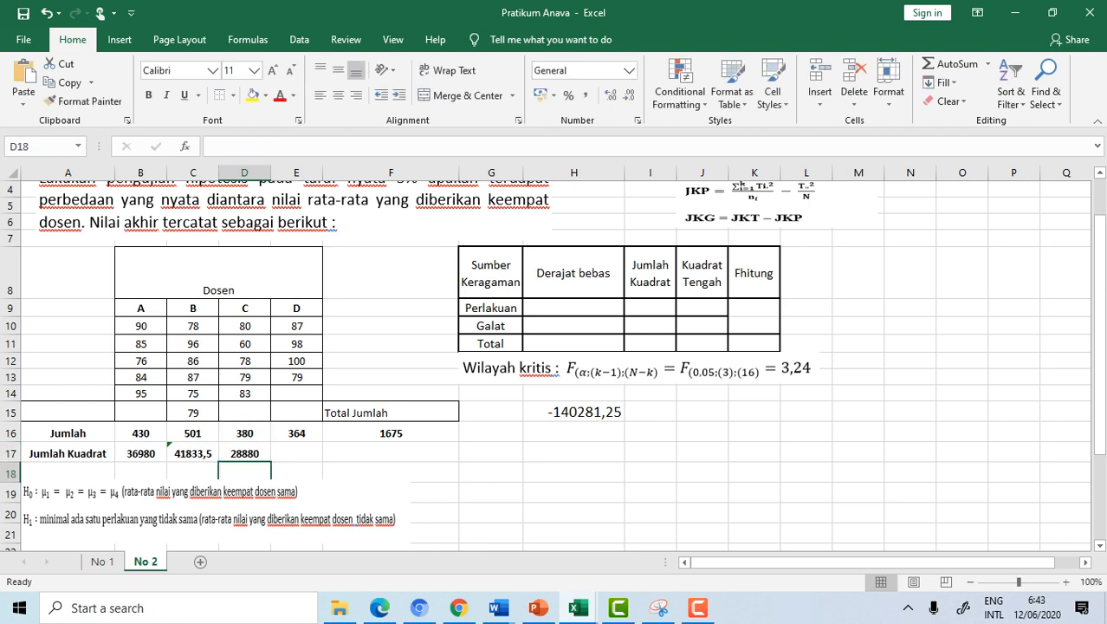
Step: Ignore the inconsistent-formula error flagged on lecturer B's squared total in C17
left_click(297, 452)
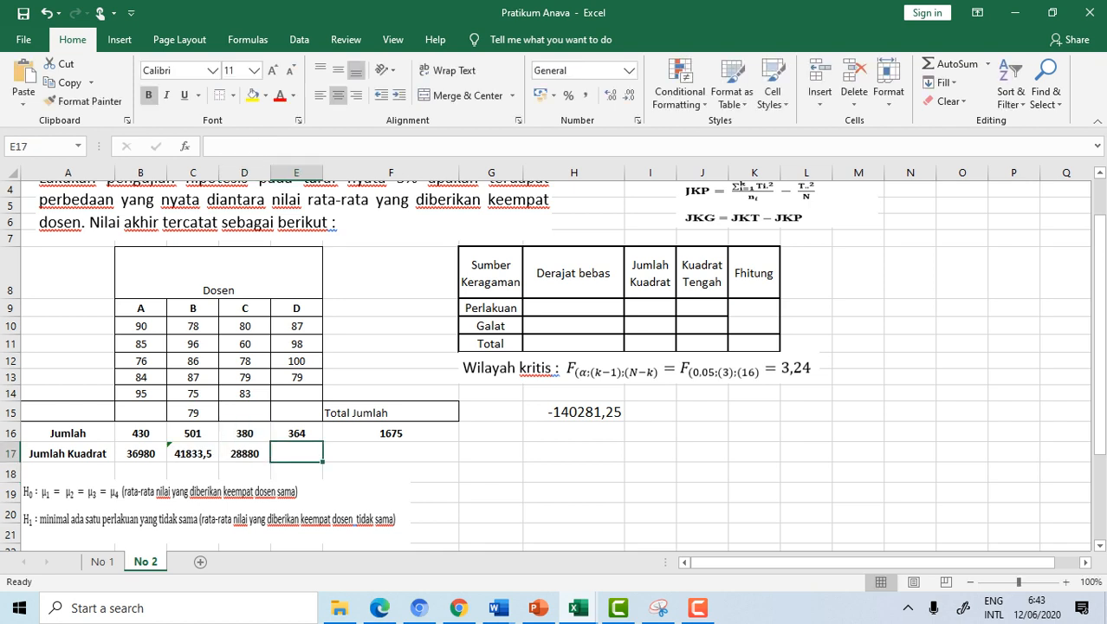
left_click(192, 452)
left_click(153, 451)
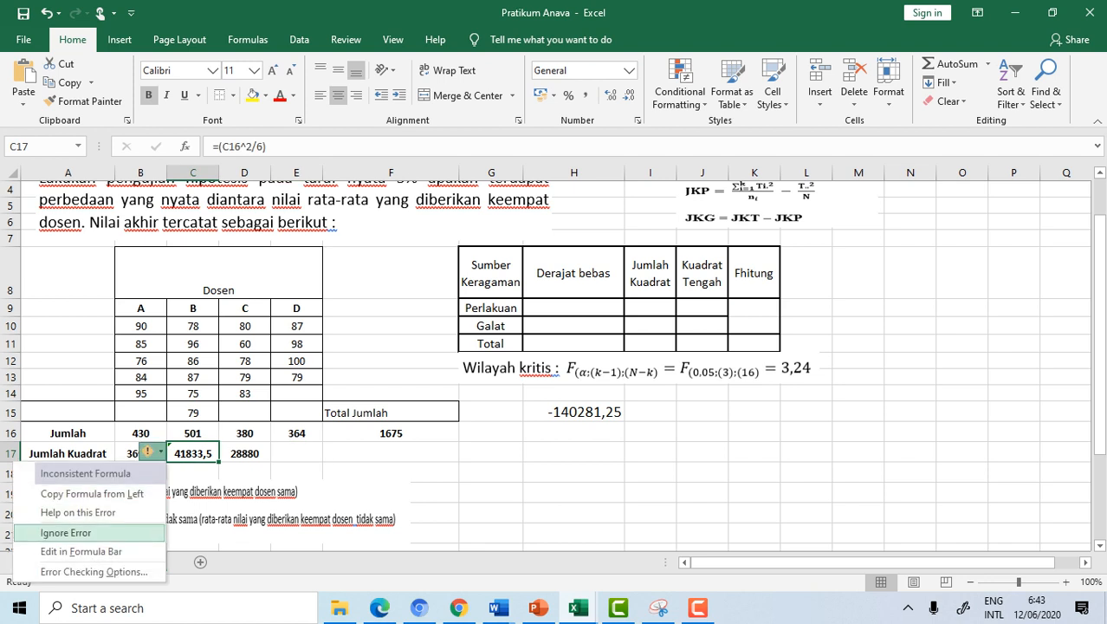
left_click(65, 531)
left_click(69, 520)
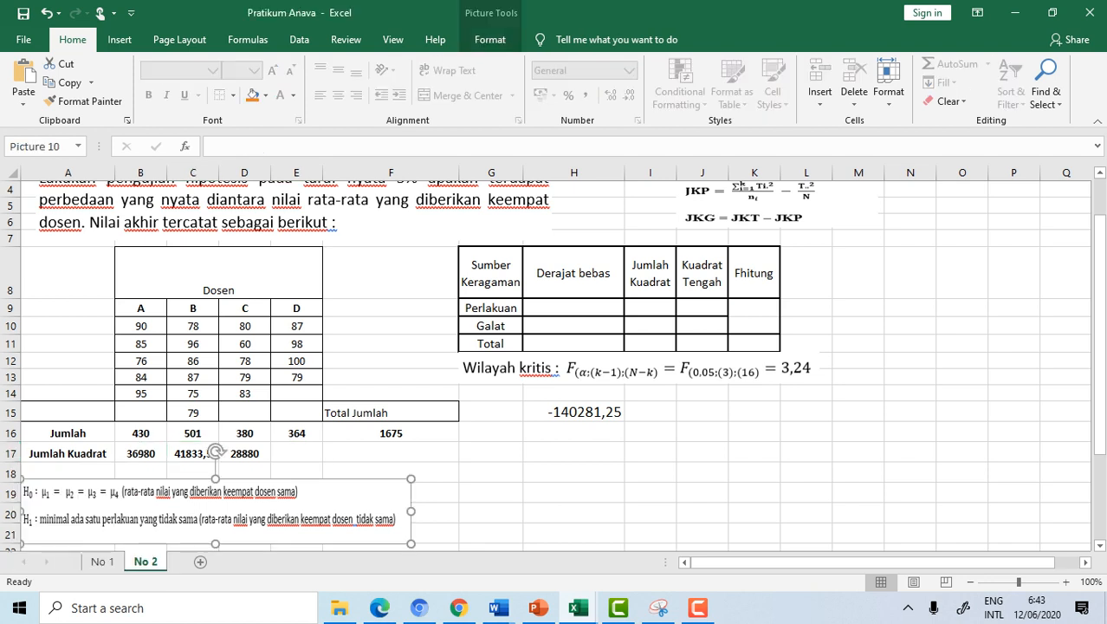
Step: Enter the formula =(E16^2/4) in E17 for lecturer D's squared total divided by its number of scores
left_click(296, 452)
type("=")
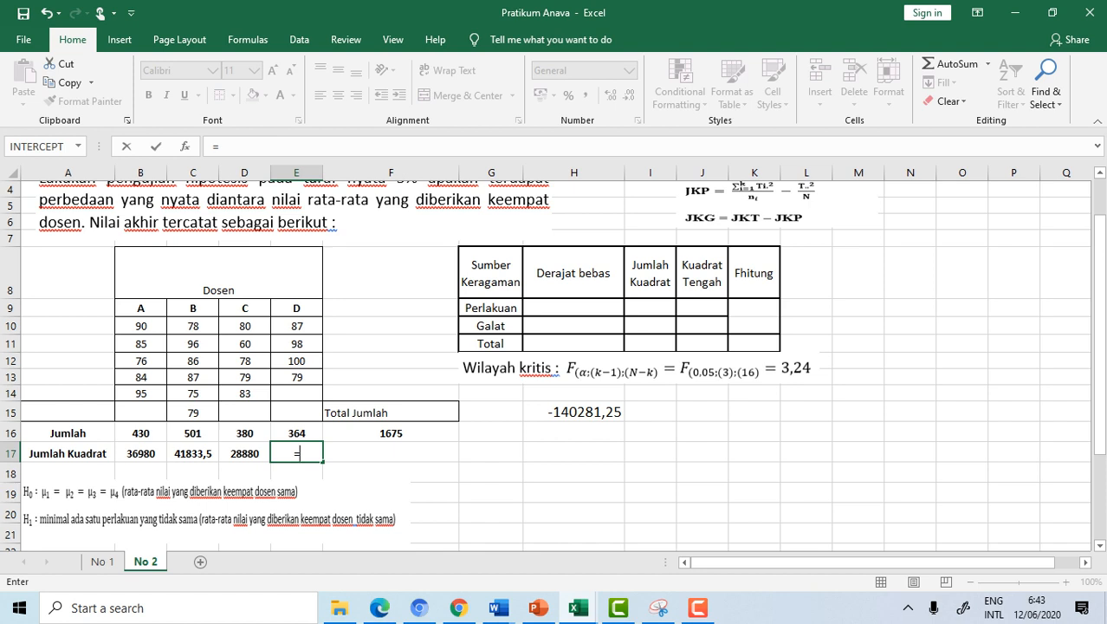
type("(")
key("Up")
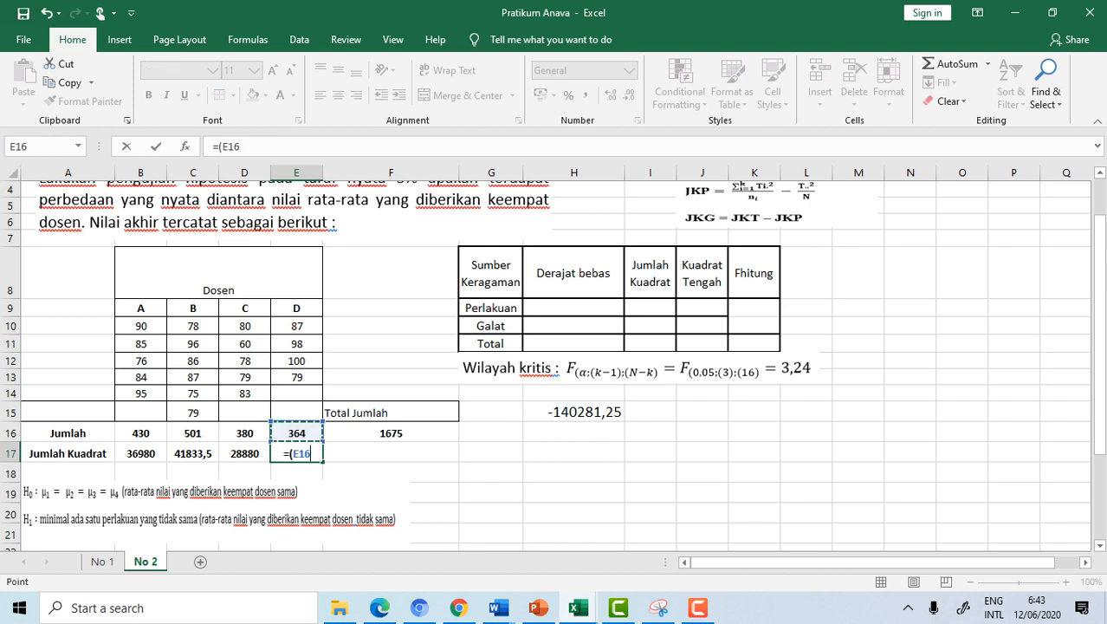
type("^2/4")
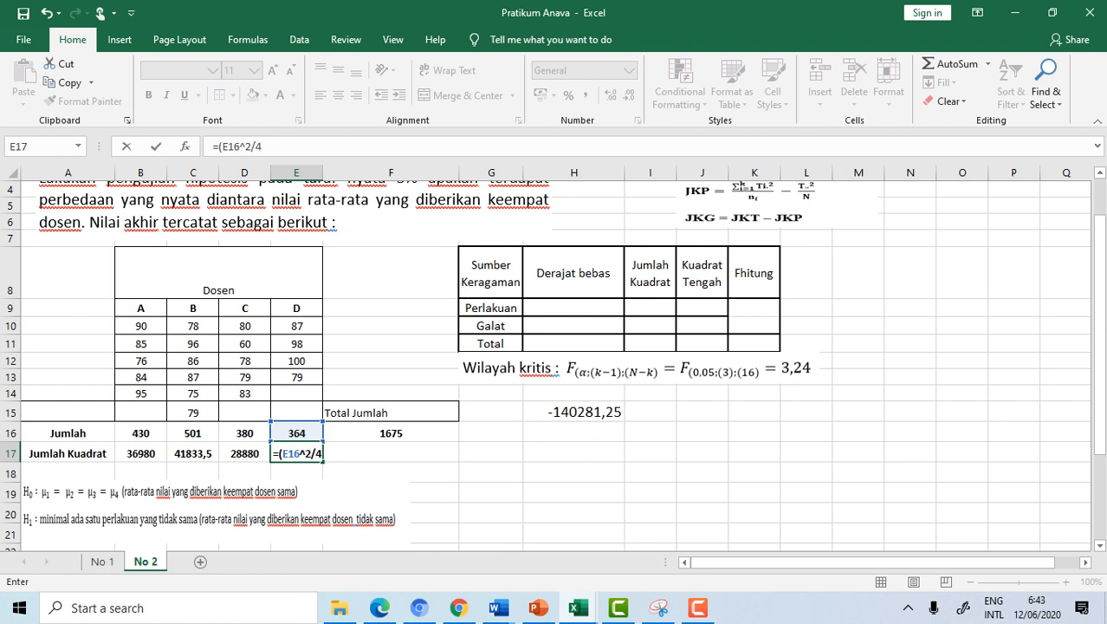
type(")")
key("Return")
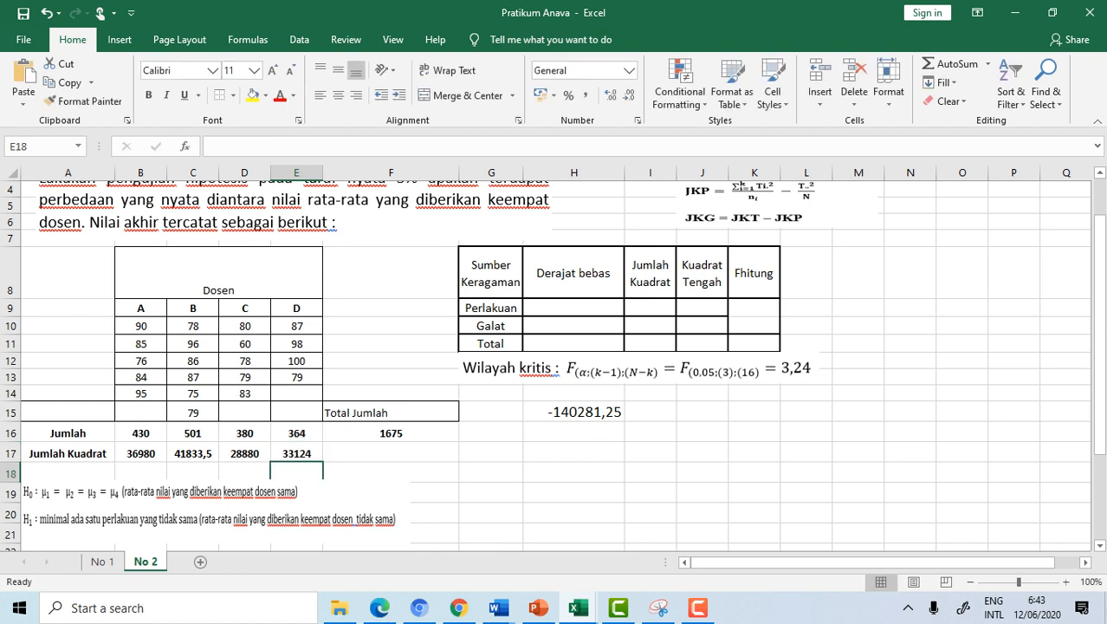
Step: Clear the leftover formula from H15 below the critical region
left_click(573, 412)
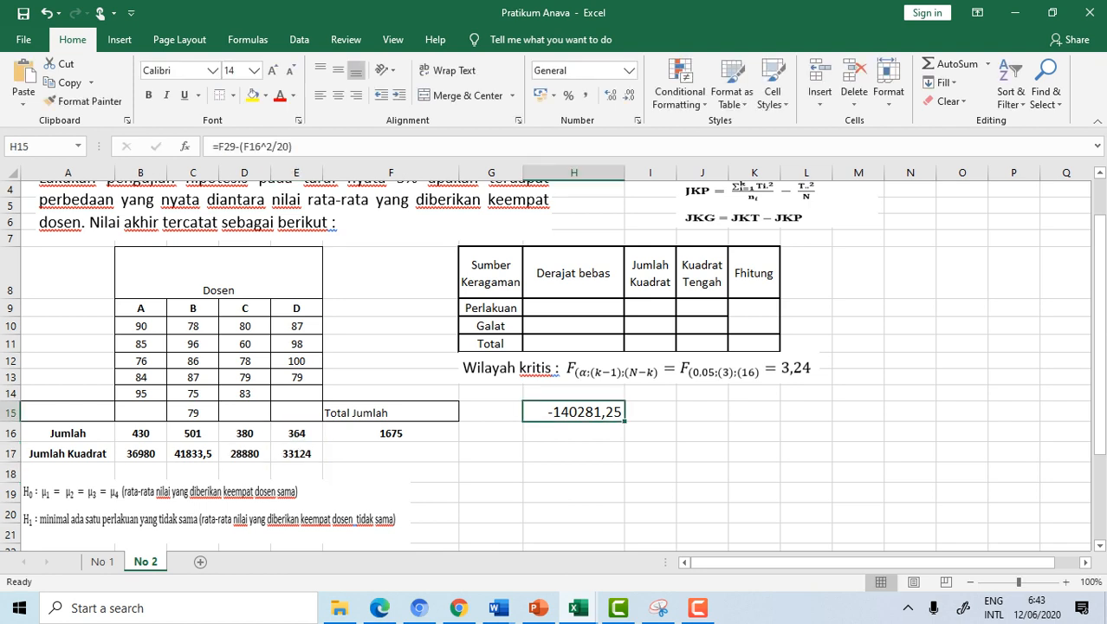
key("Delete")
Step: Enter the label "Kuadrat" in A23 and the lecturer headings A, B, C and D in B23 through E23
scroll(555, 364, "down", 2)
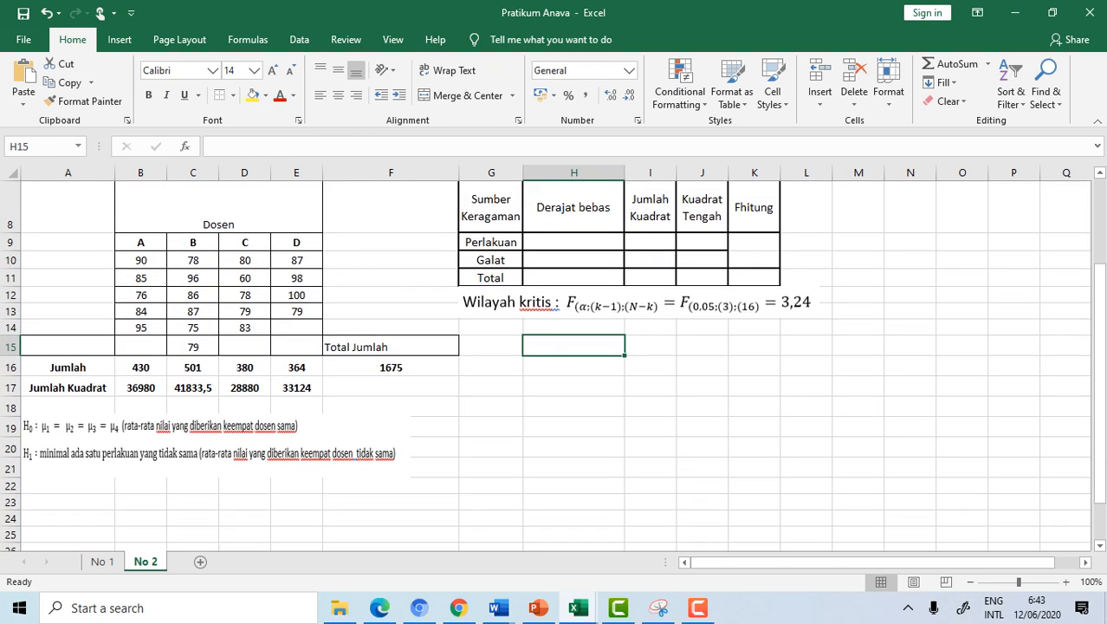
left_click(68, 502)
type("Kuadrat")
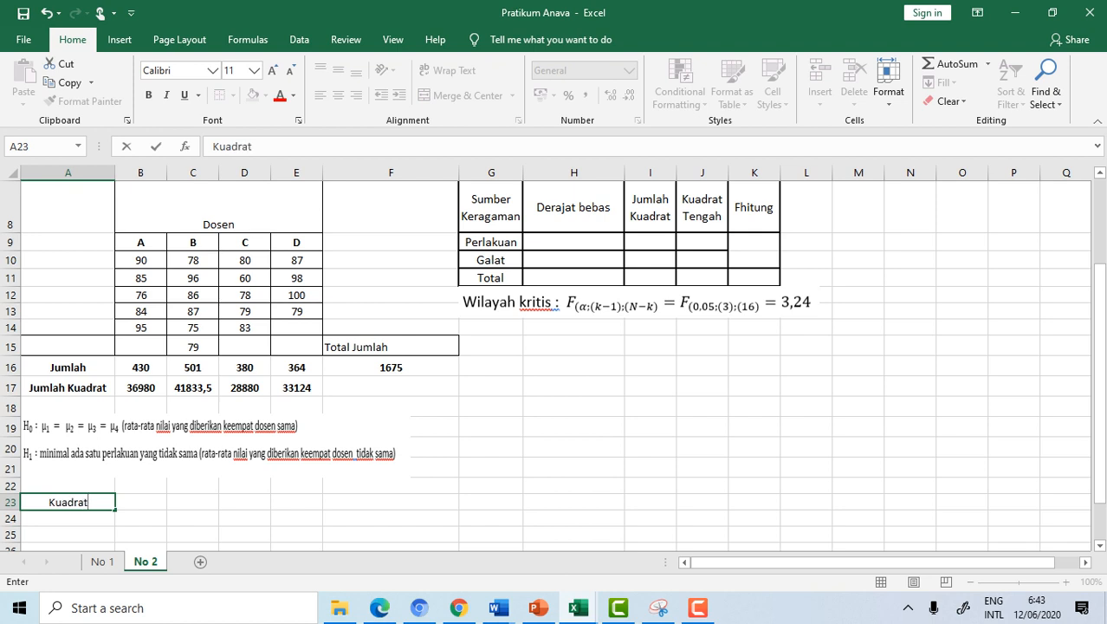
key("Tab")
type("A")
key("Tab")
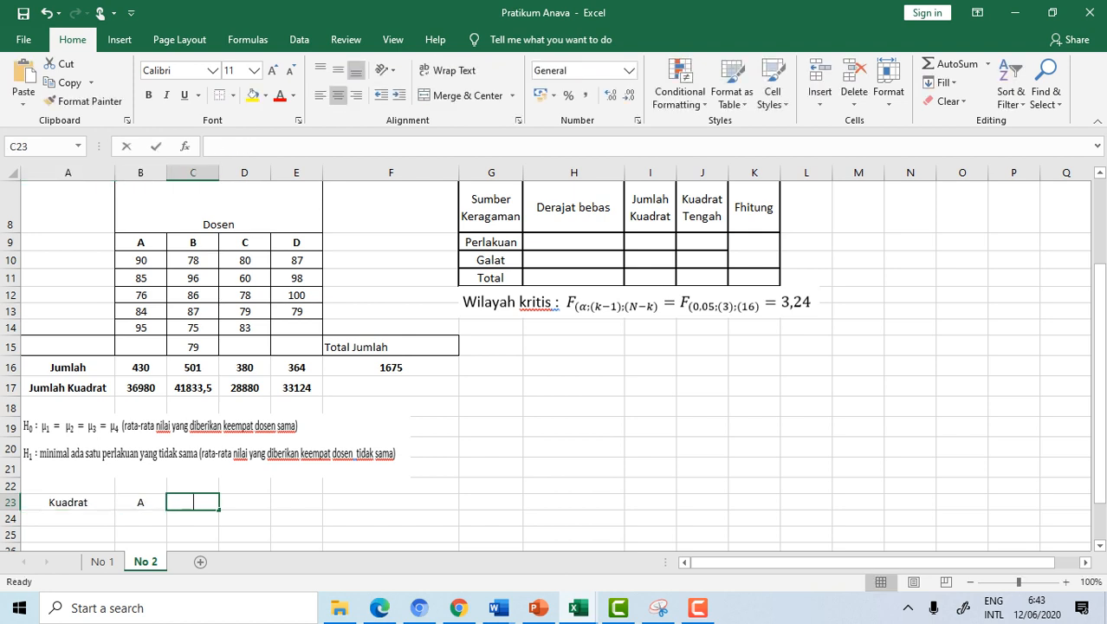
type("B")
key("Tab")
type("C")
key("Tab")
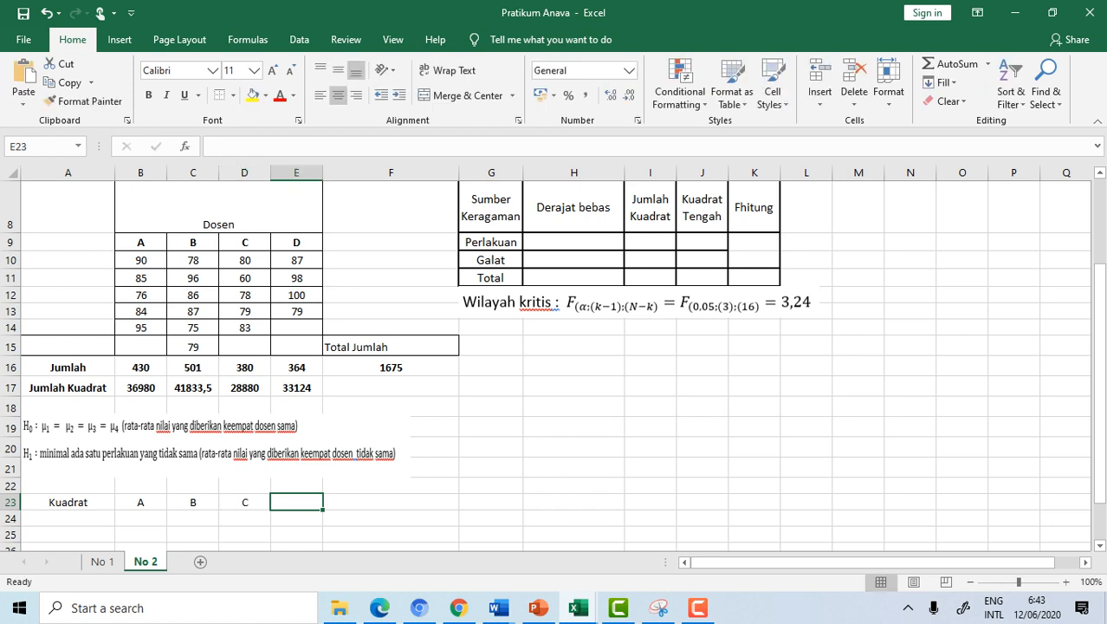
type("D")
key("Return")
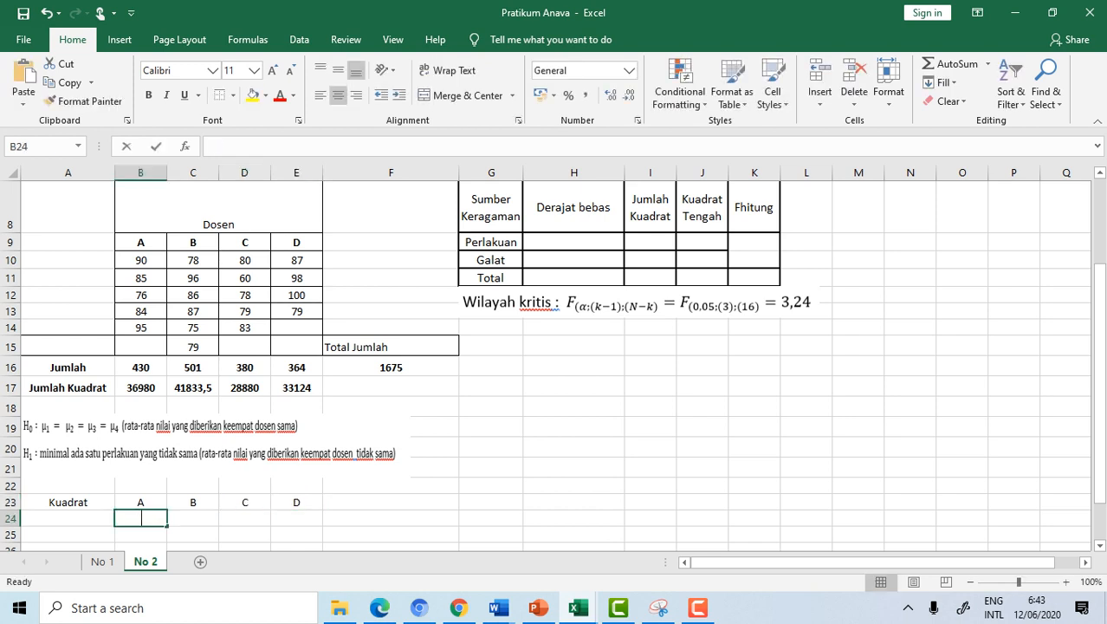
Step: Enter the formula =B10^2 in B24 to square lecturer A's first score
type("=s")
key("BackSpace")
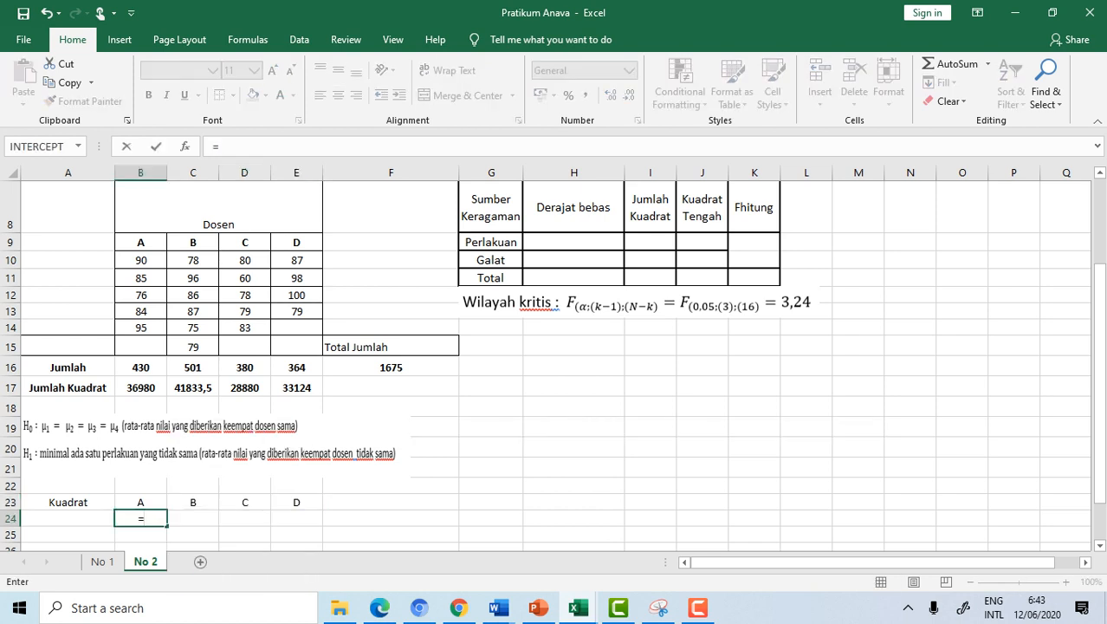
left_click(142, 260)
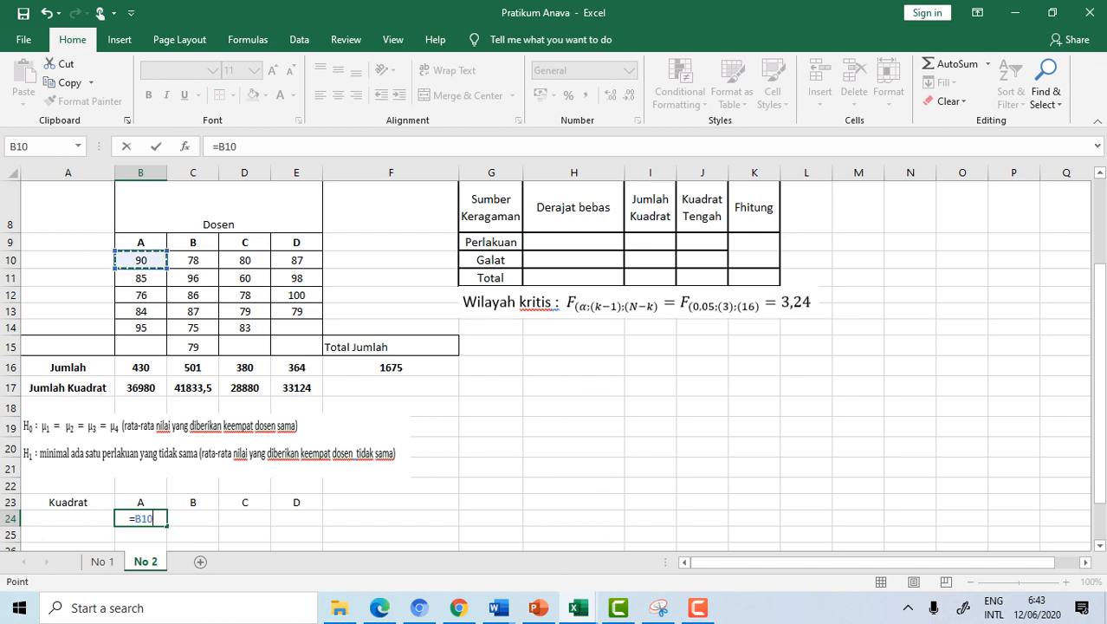
type("^2")
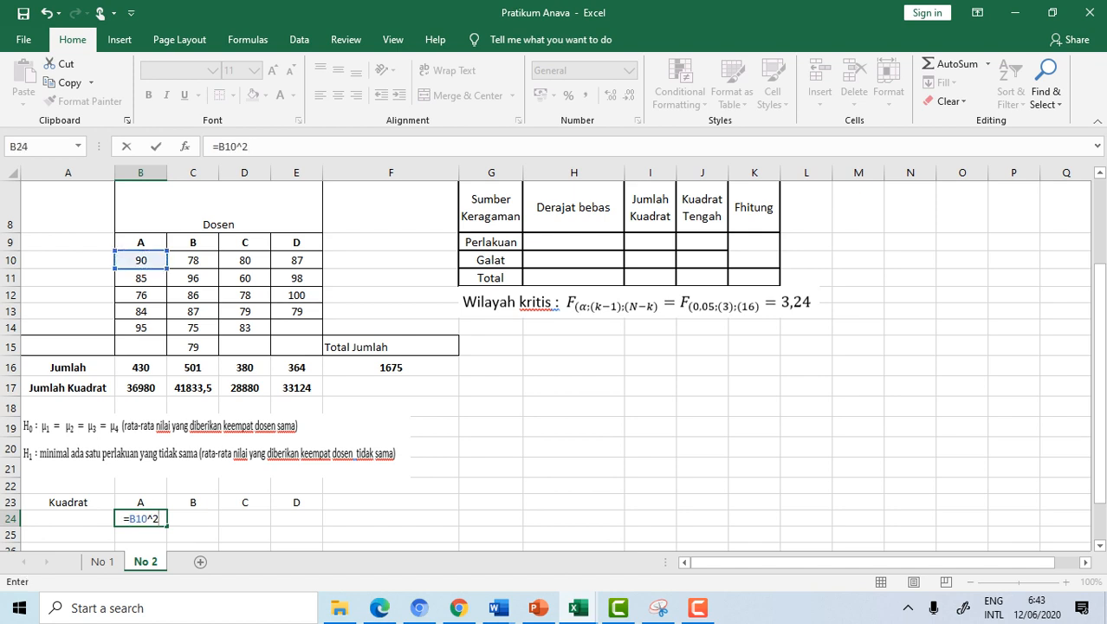
key("Return")
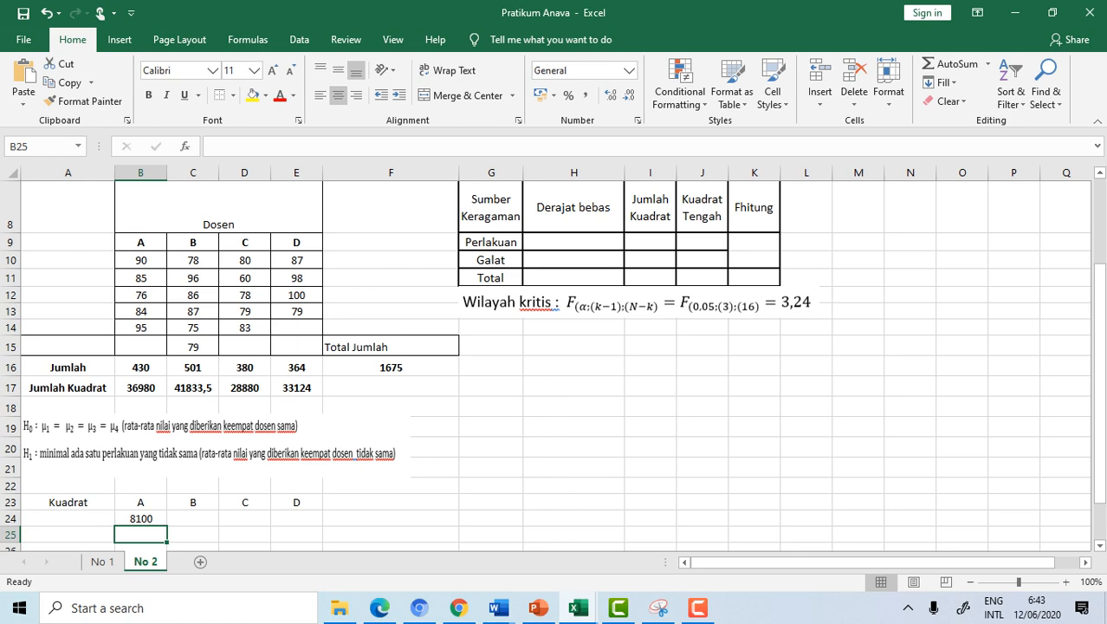
Step: Fill the squaring formula down column B from B24 and clear the surplus copy in B30
mouse_move(149, 519)
left_mouse_down()
mouse_move(173, 531)
mouse_move(159, 520)
mouse_move(142, 547)
mouse_move(143, 498)
mouse_move(143, 530)
left_mouse_up()
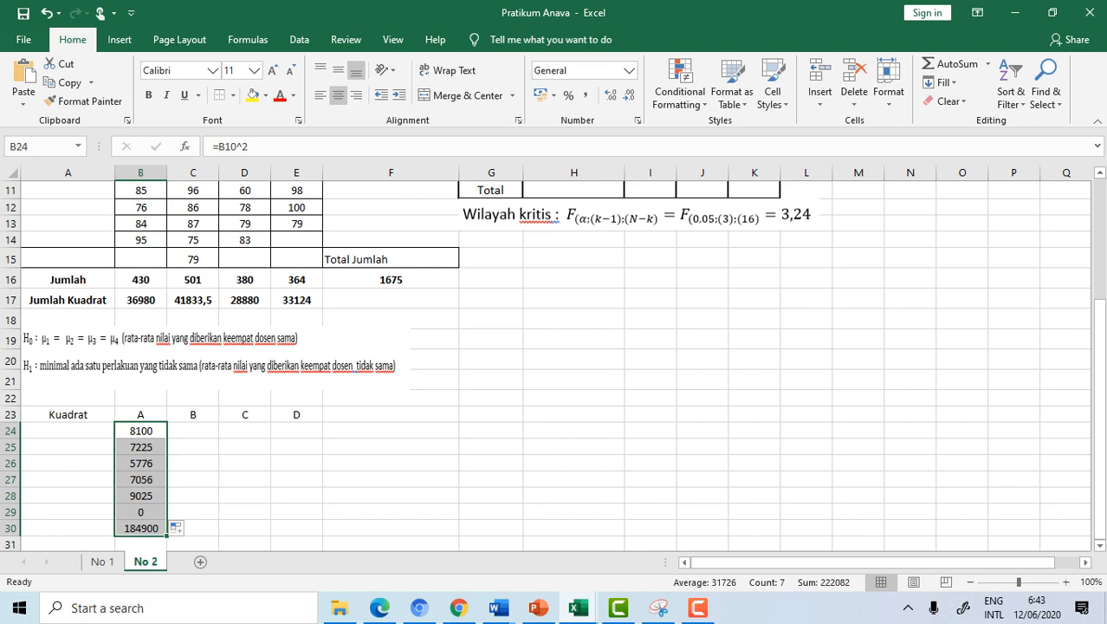
left_click(141, 529)
key("Delete")
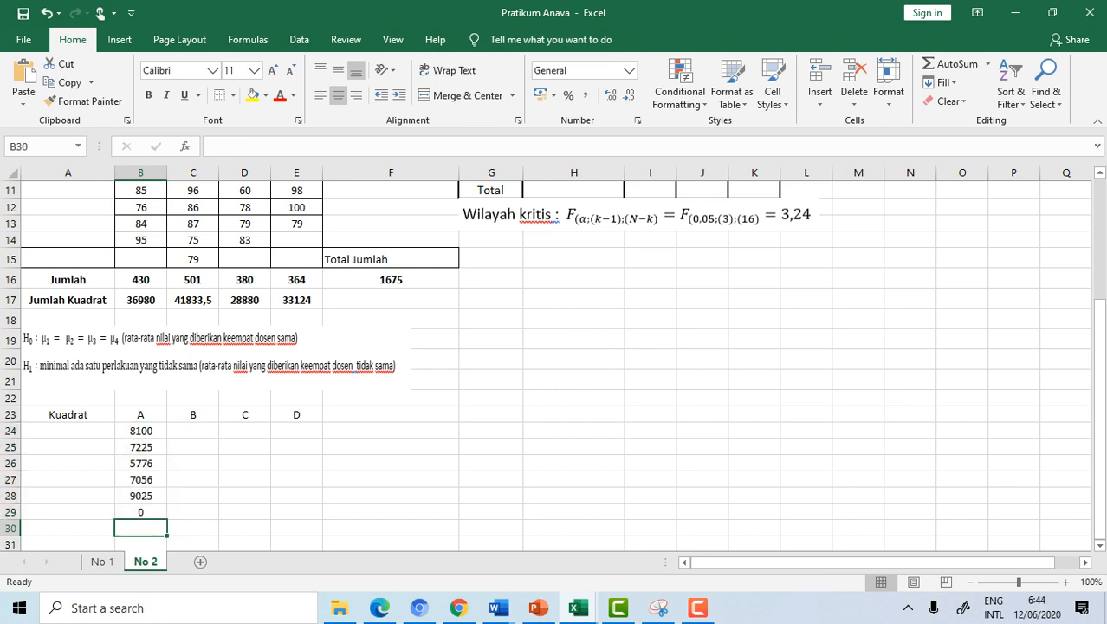
Step: Copy the squaring formula from B24 across to E24, and fill columns C, D and E down to row 29
left_click(141, 431)
left_click_drag(167, 438, 308, 433)
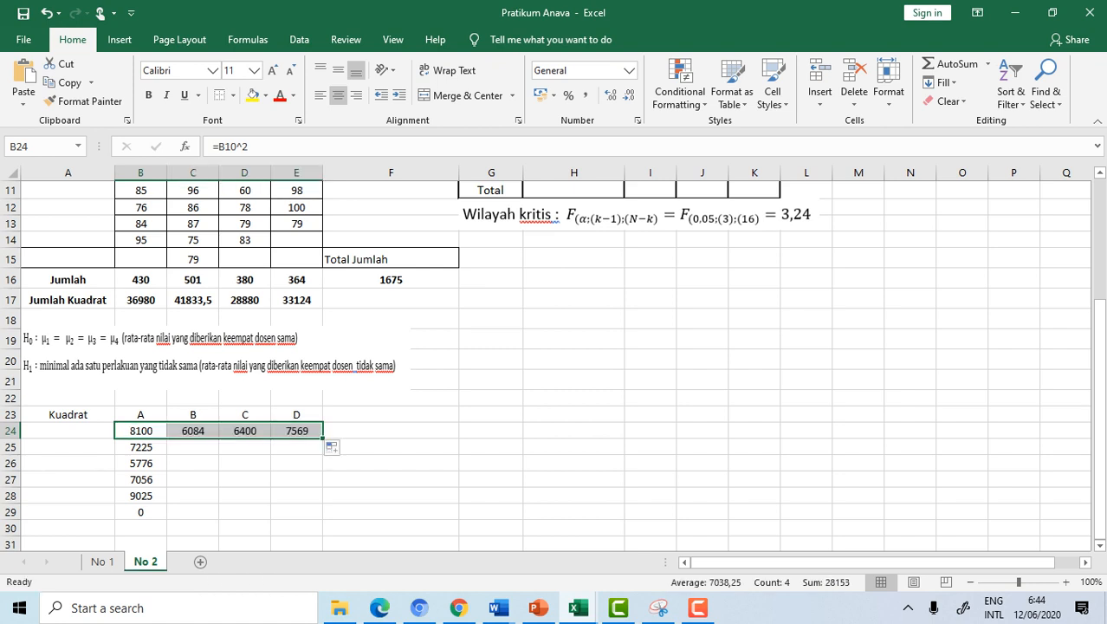
left_click(193, 431)
left_click_drag(220, 438, 208, 513)
left_click(246, 430)
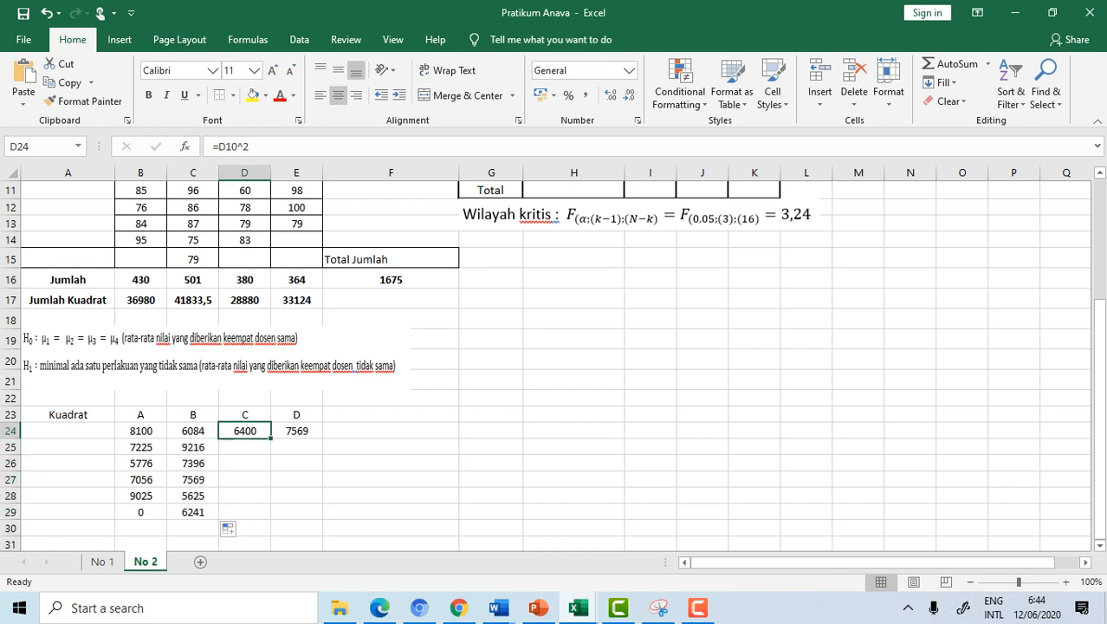
left_click_drag(270, 439, 259, 518)
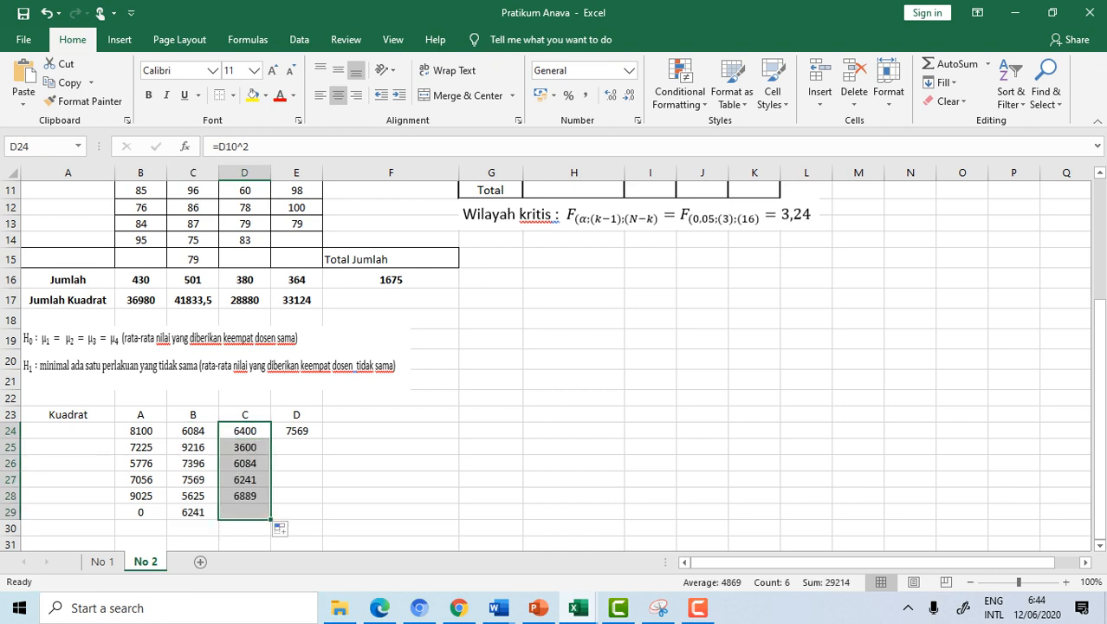
left_click(297, 430)
left_click_drag(322, 438, 317, 518)
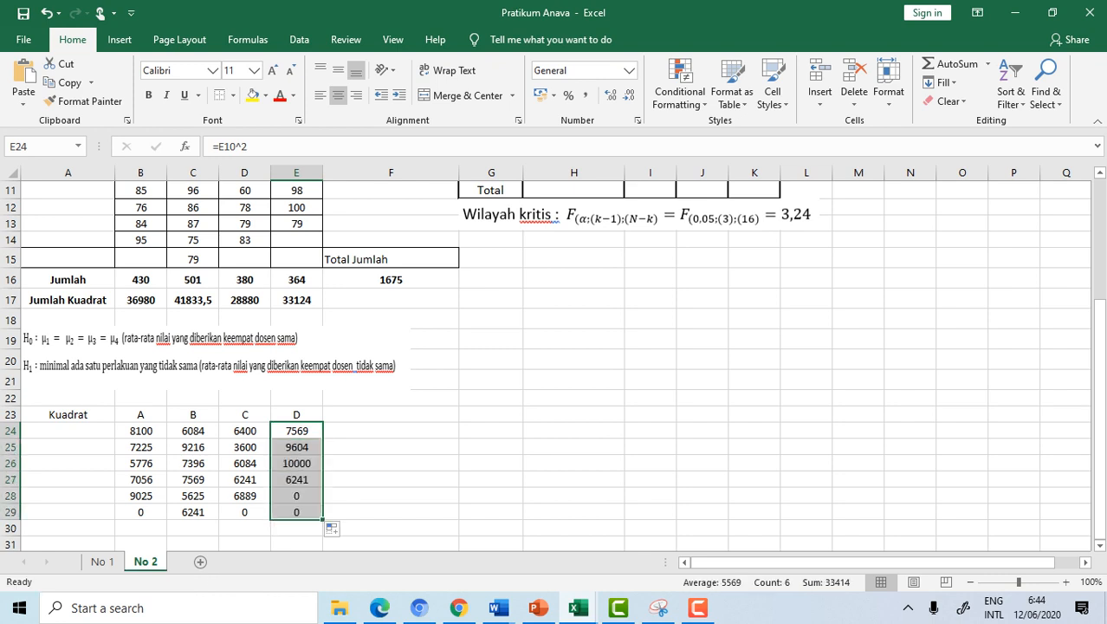
Step: Enter the label "Jumlah" in F30 beside the table of squared scores
left_click(391, 527)
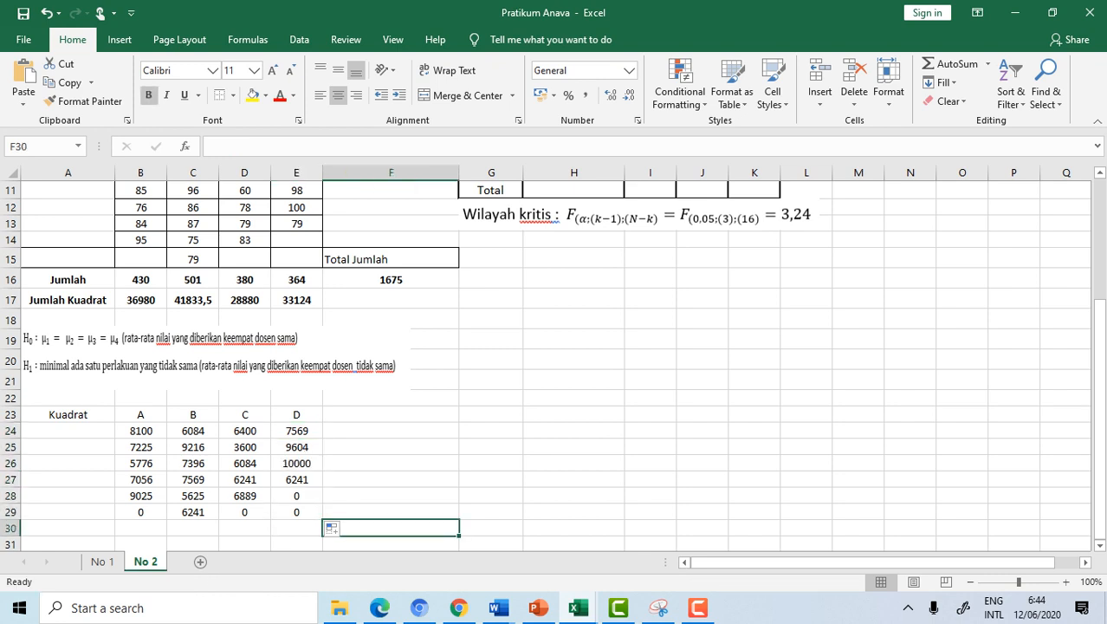
type("J")
key("BackSpace")
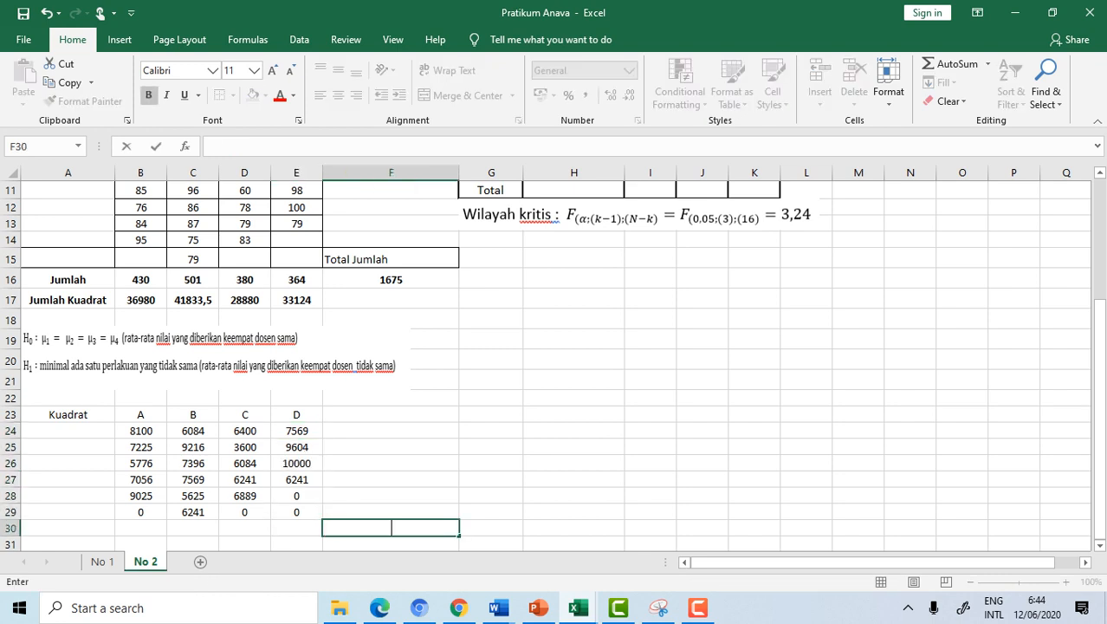
type("Jumlah")
key("Return")
Step: Enter the formula =SUM(B24:E29) in F31 to total all squared scores
type("=su")
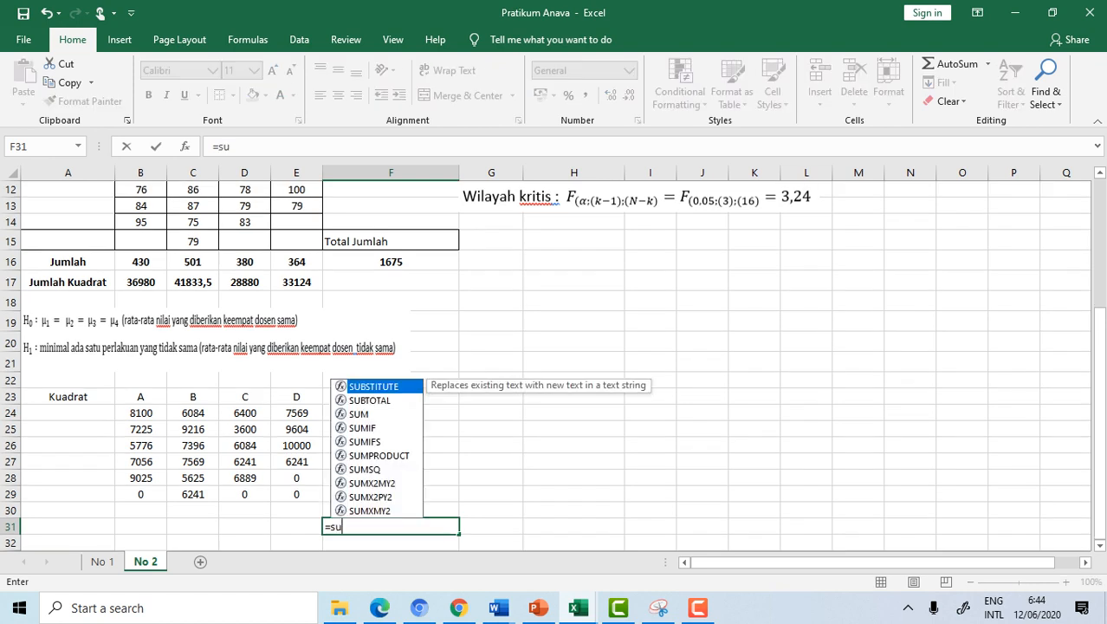
type("m(")
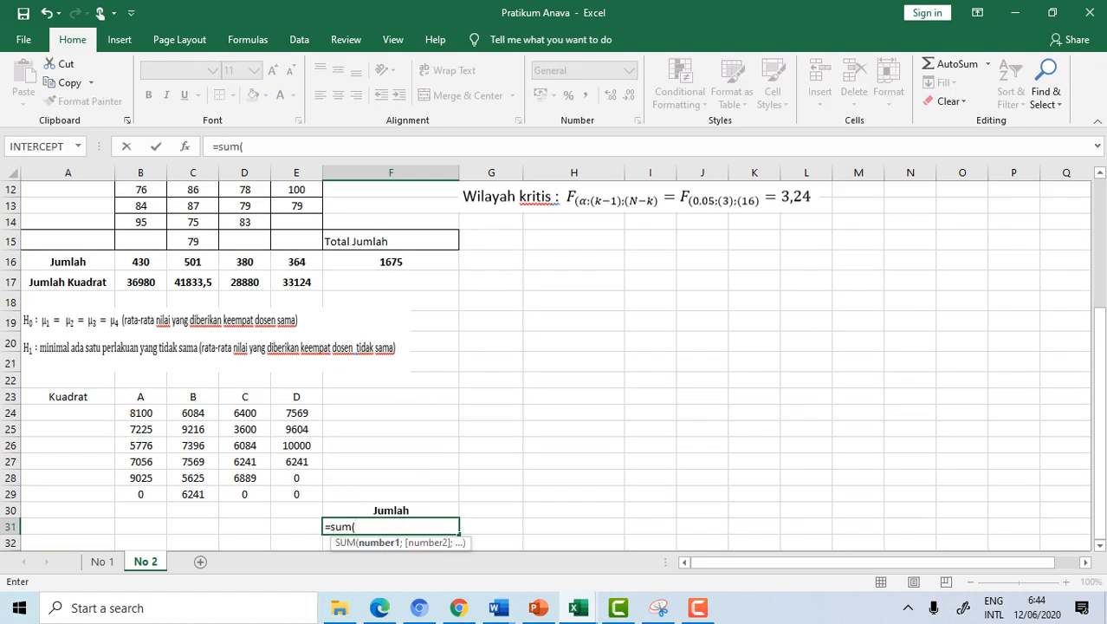
left_click_drag(140, 412, 296, 494)
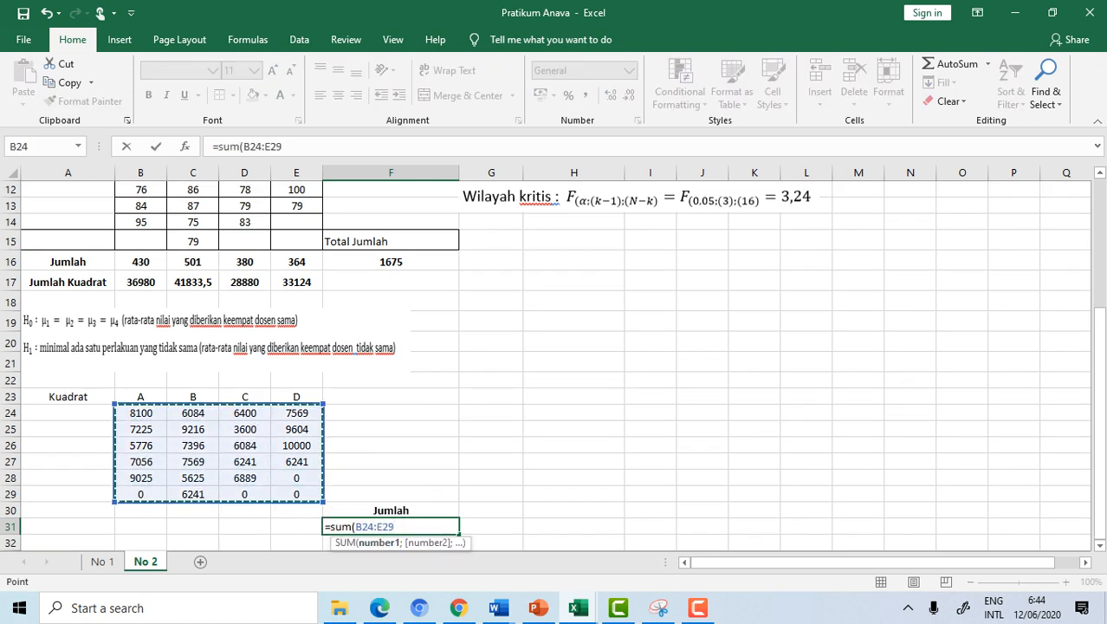
type(")")
key("Return")
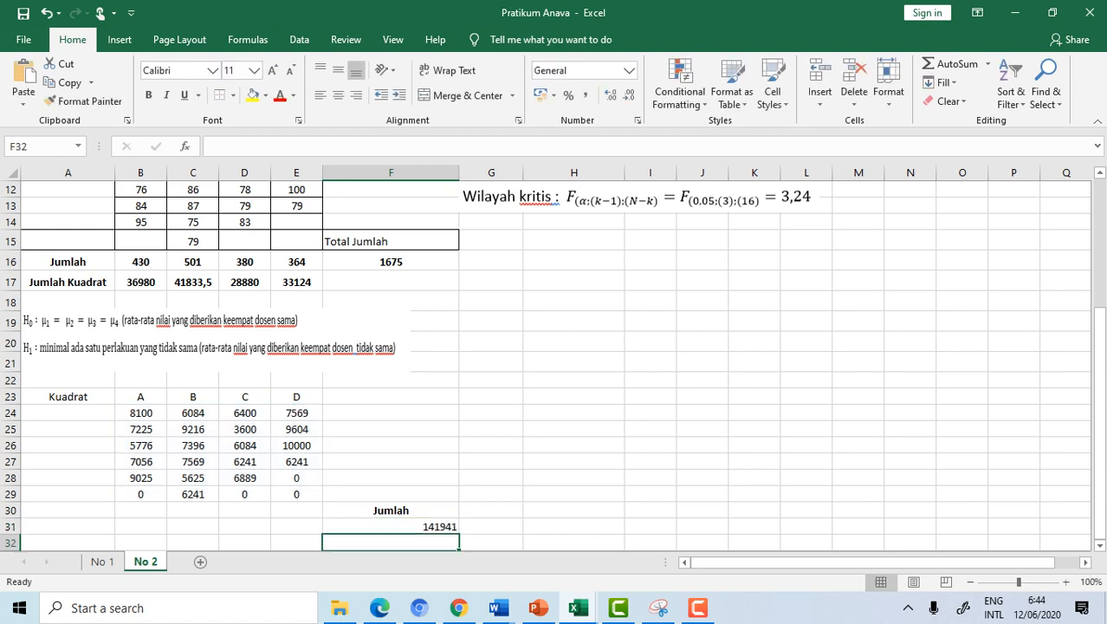
left_click_drag(1099, 398, 1099, 398)
mouse_move(1100, 397)
left_mouse_down()
mouse_move(1100, 372)
mouse_move(1100, 402)
left_mouse_up()
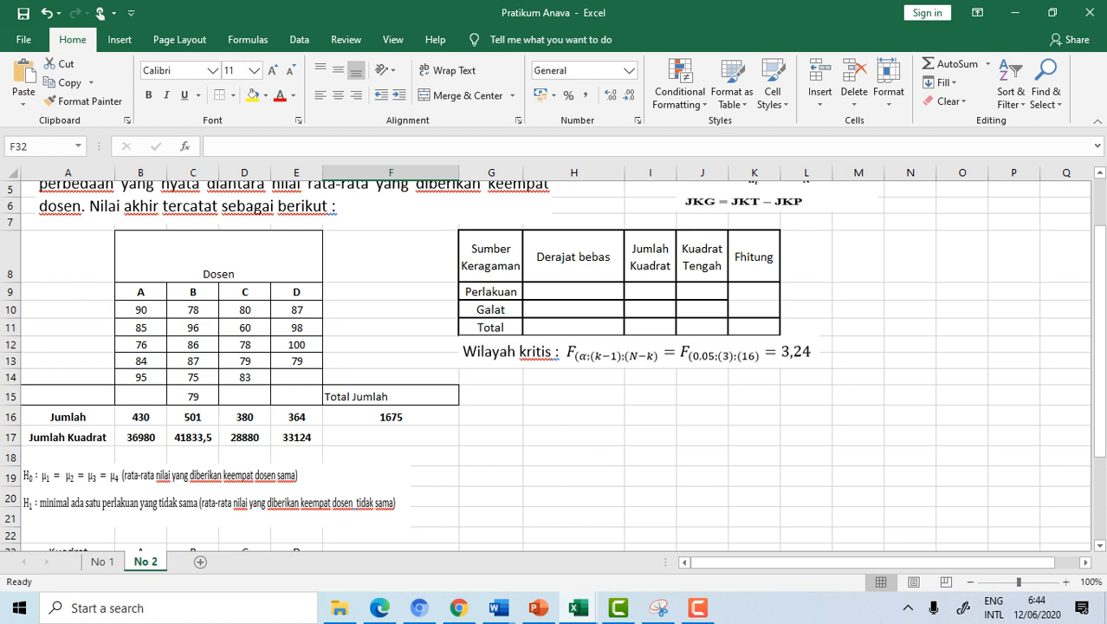
Step: Enter the label "JKT" in G16 below the ANOVA table
left_click(491, 416)
type("JK")
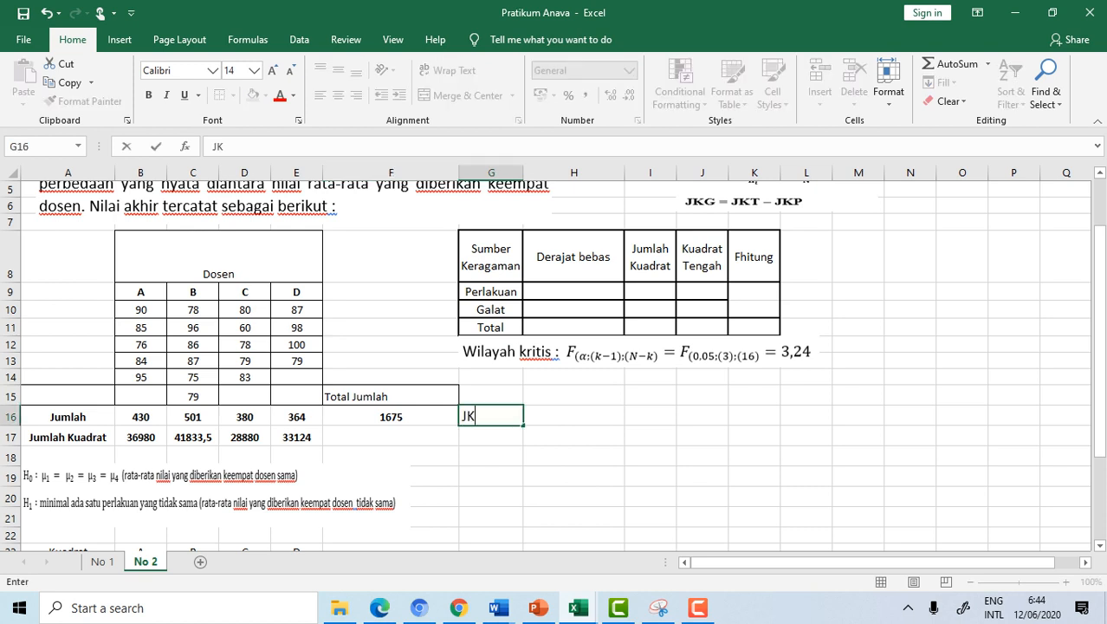
type("T")
key("Tab")
Step: Try to enter the total sum of squares formula =F31-(F16^/20) in H16
type("=")
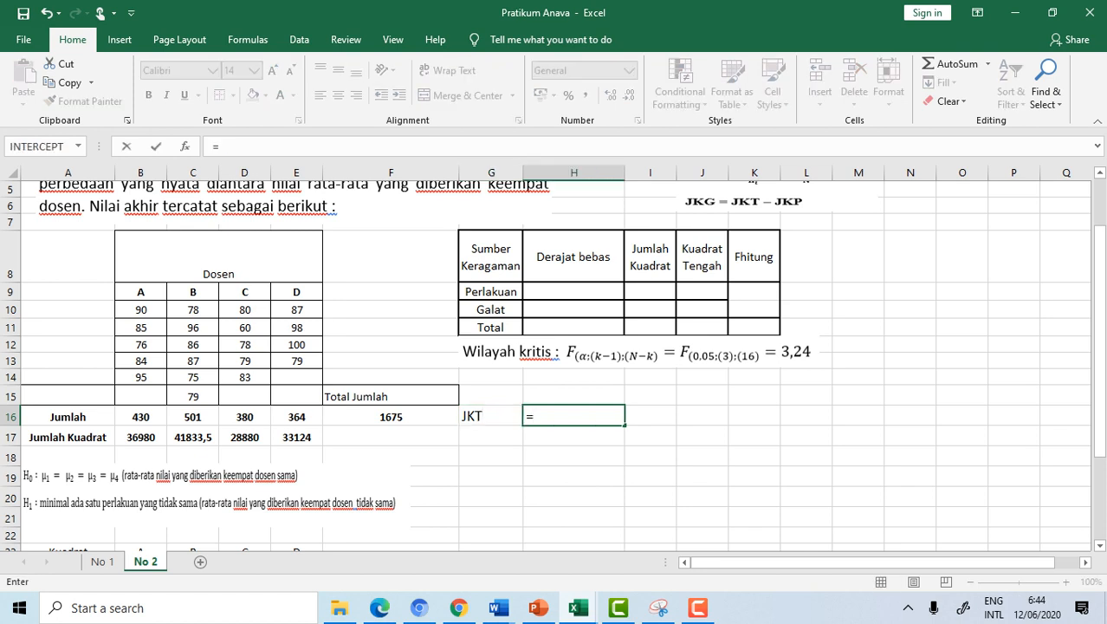
scroll(555, 367, "down", 2)
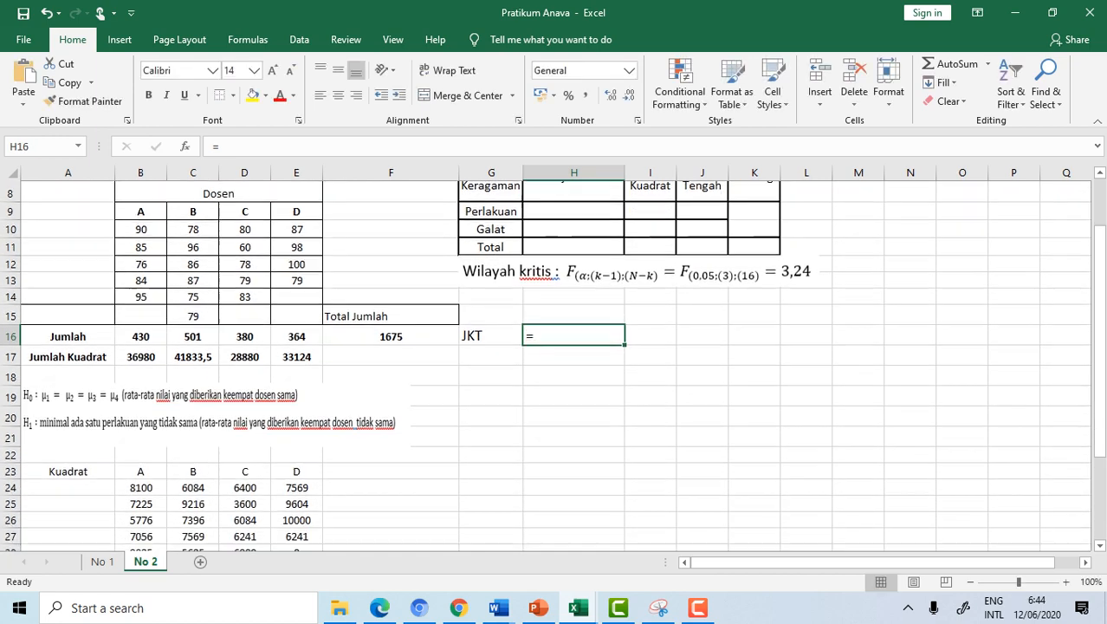
scroll(555, 364, "down", 3)
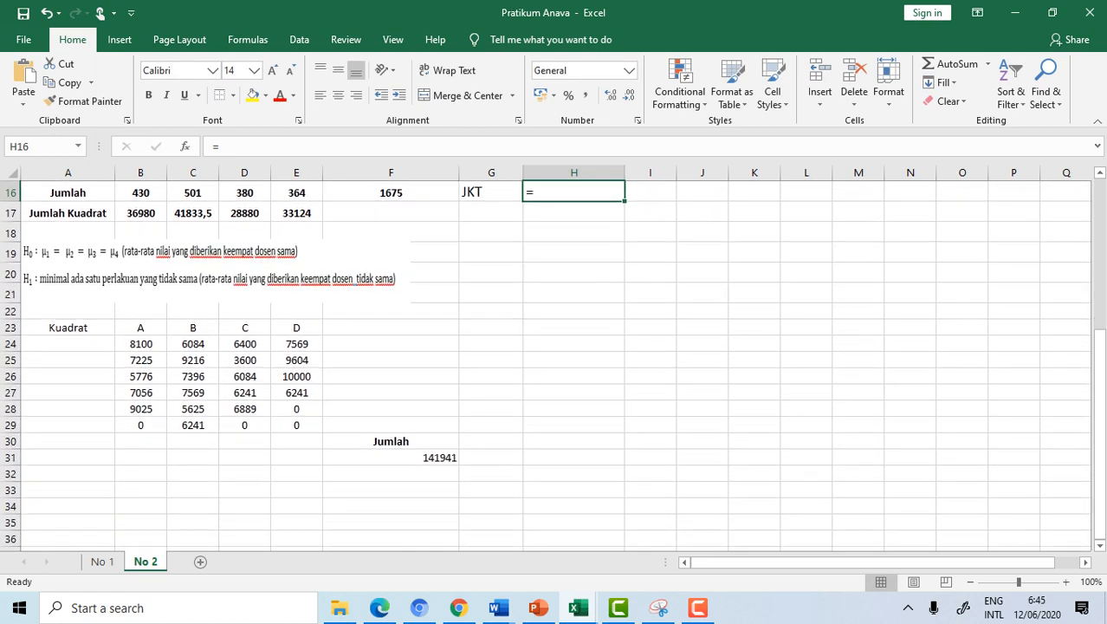
left_click(391, 457)
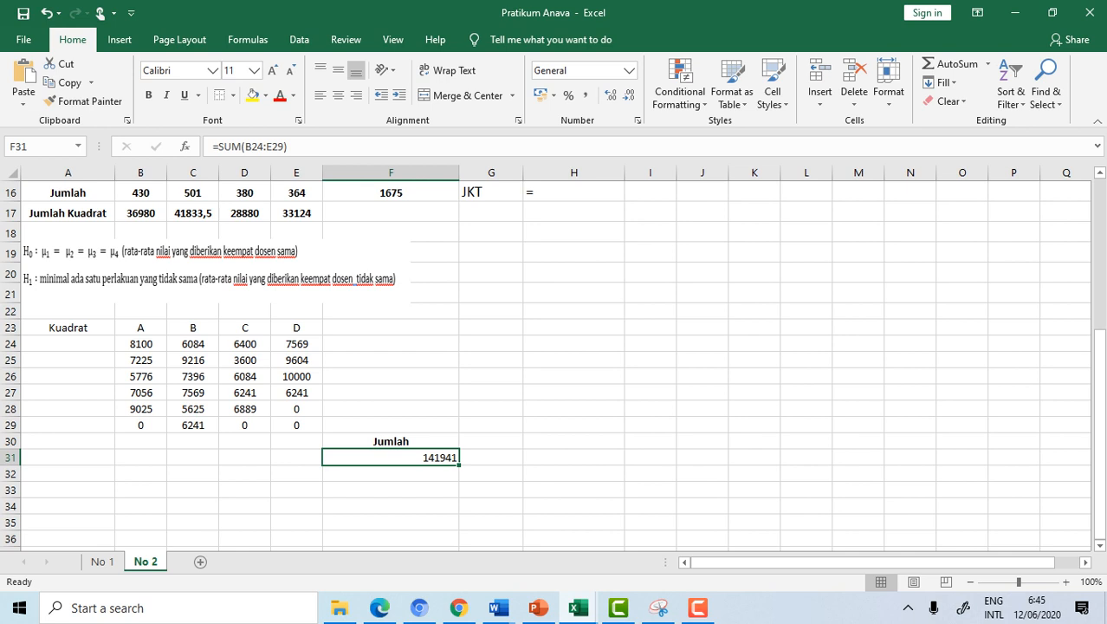
left_click(574, 193)
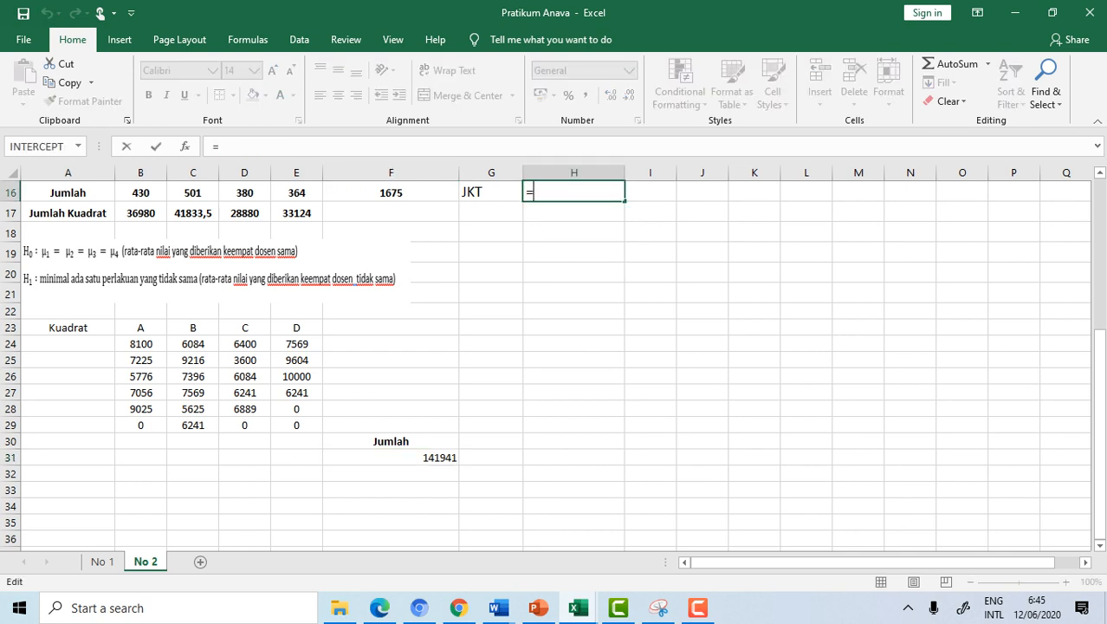
left_click(391, 457)
type("-")
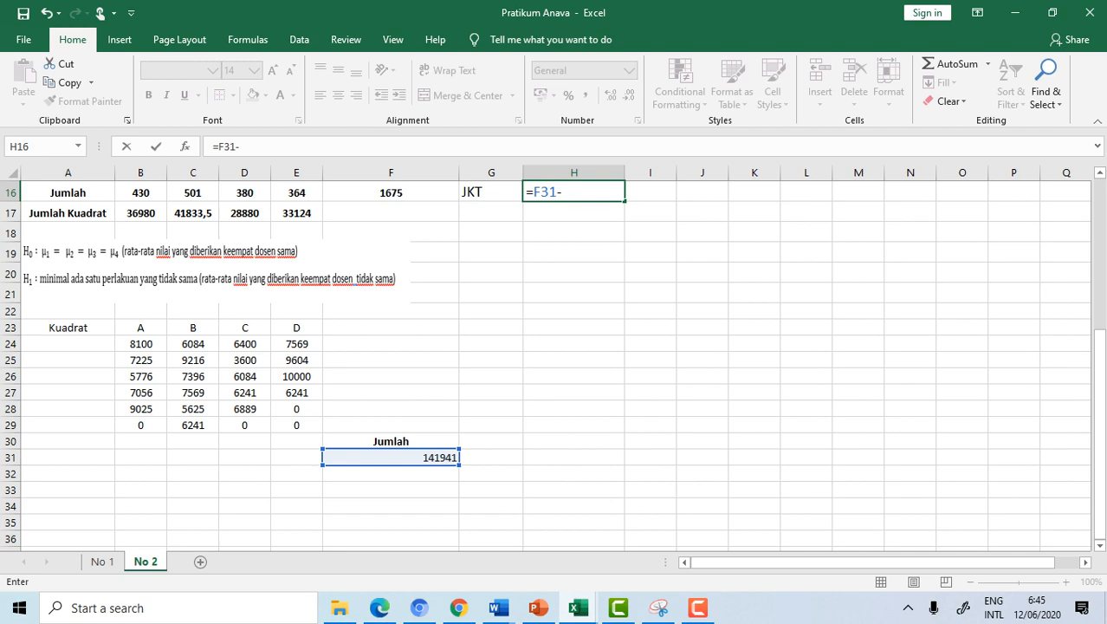
left_click_drag(1100, 398, 1100, 277)
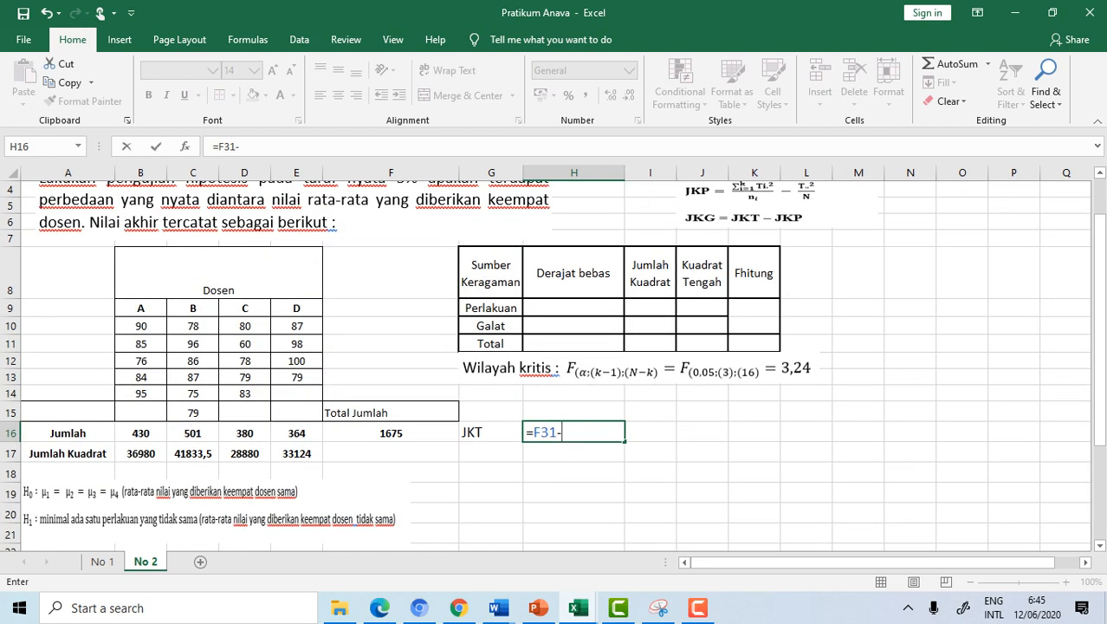
type("(")
left_click(390, 433)
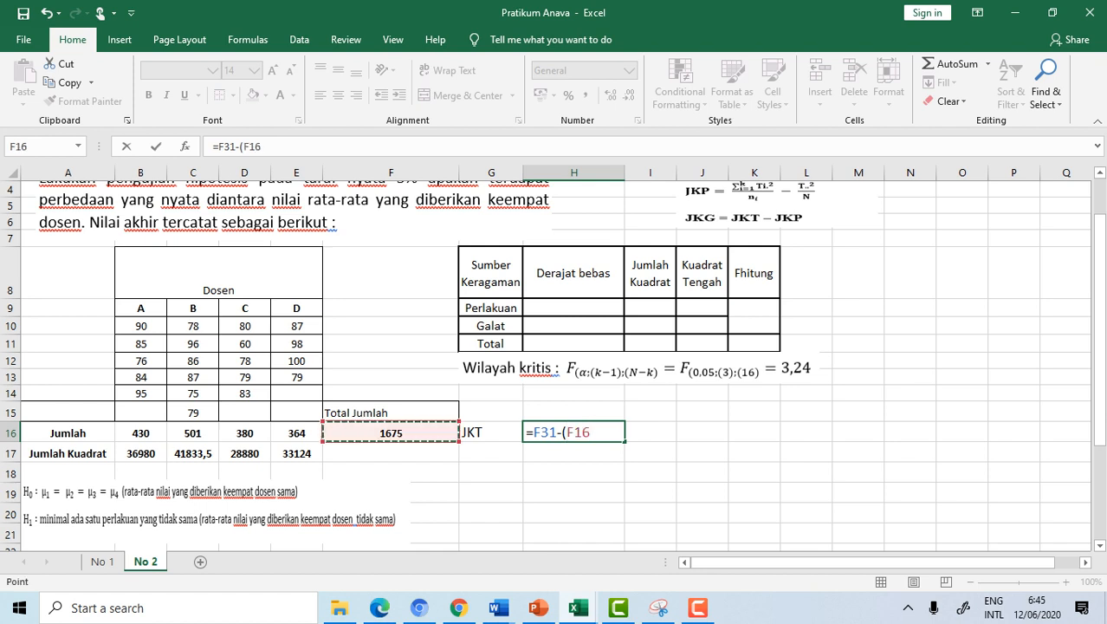
type("^/20")
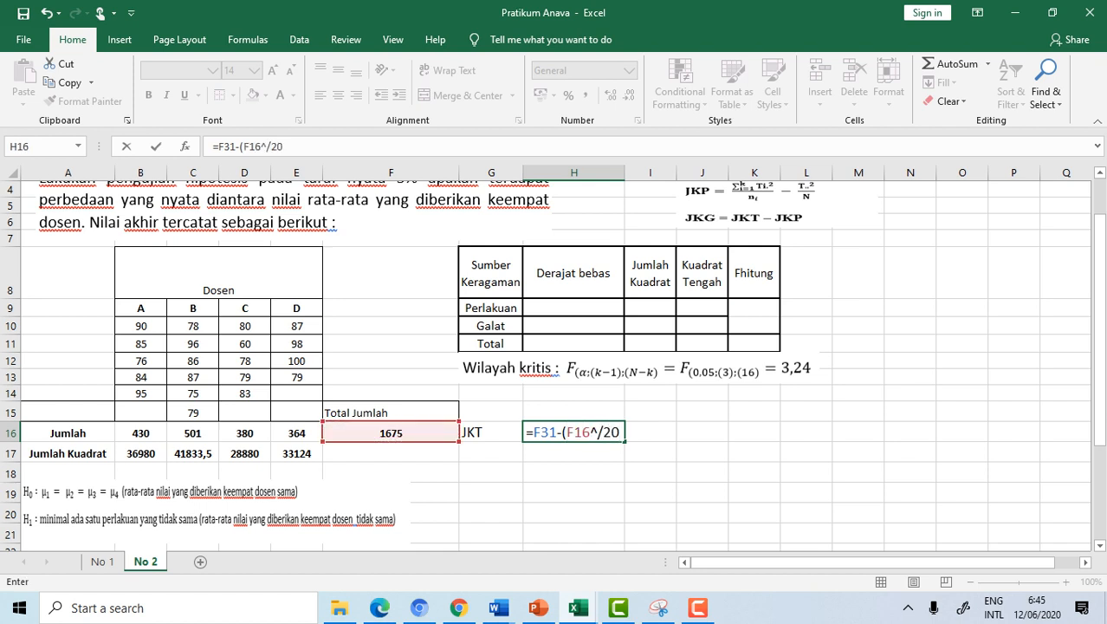
type(")")
key("Return")
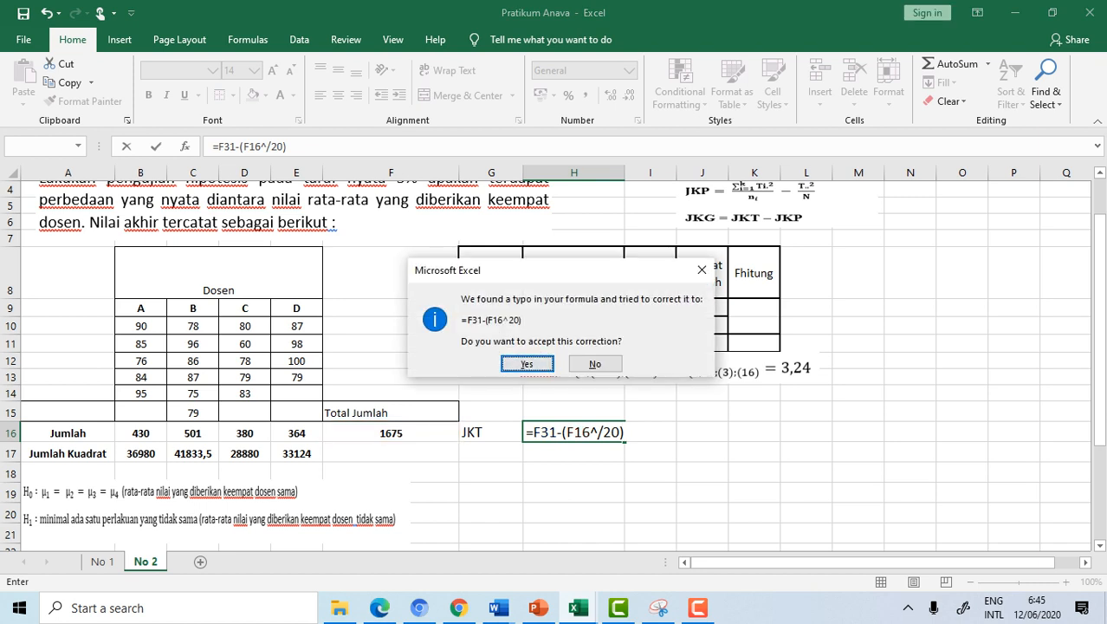
Step: Reject the suggested formula correction and add the missing exponent so that H16 contains =F31-(F16^2/20)
left_click(702, 270)
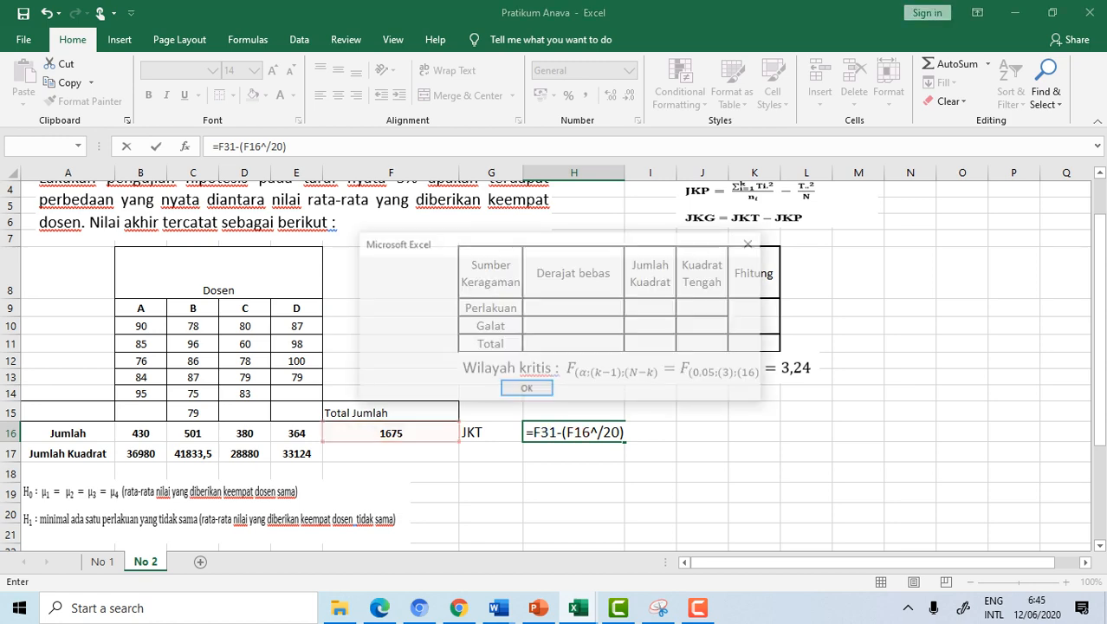
key("Return")
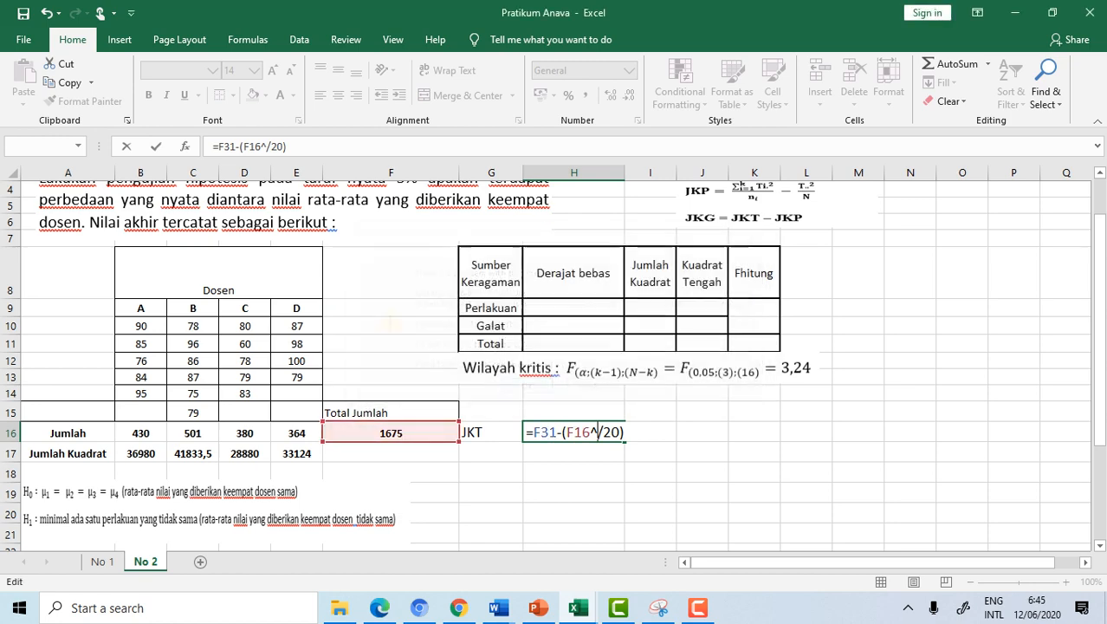
type("2")
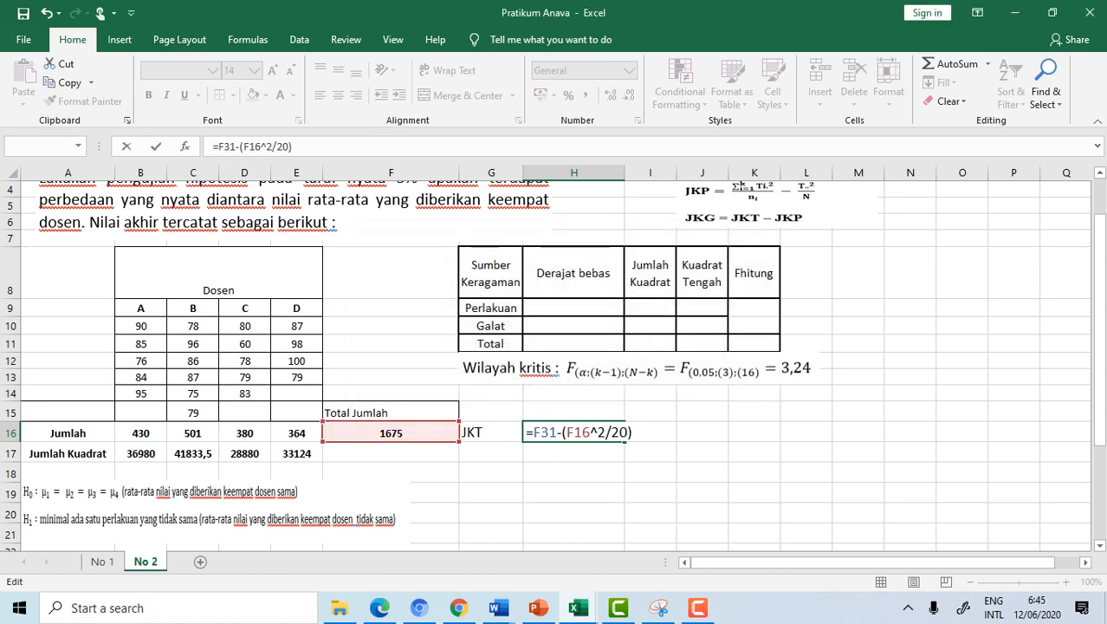
key("Return")
Step: Enter the label "JKP" in G17 under the JKT label
key("Left")
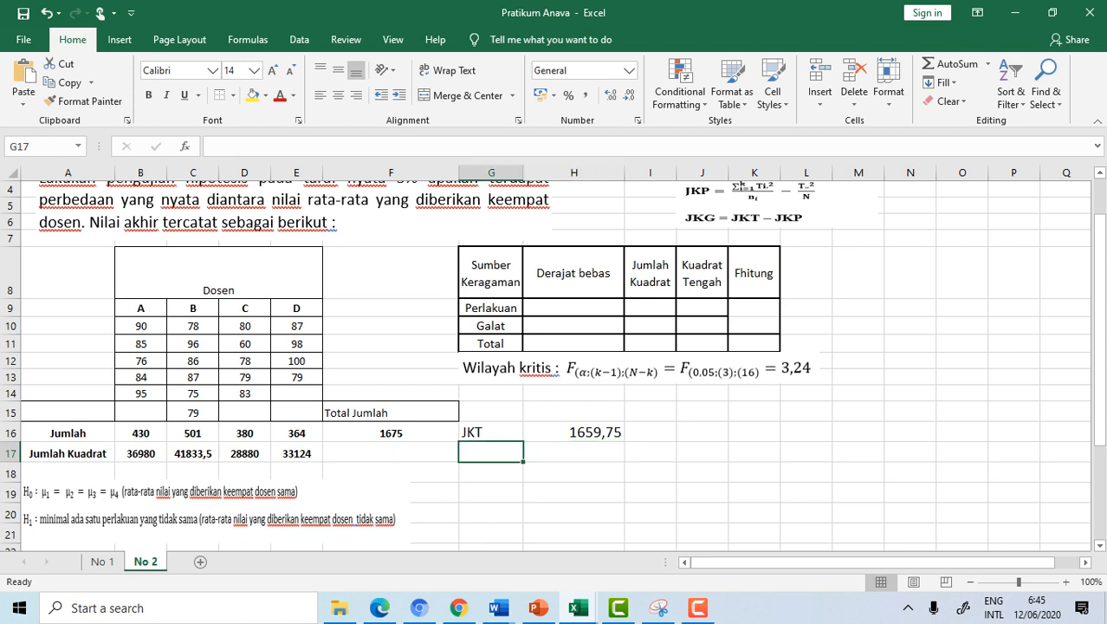
type("JKP")
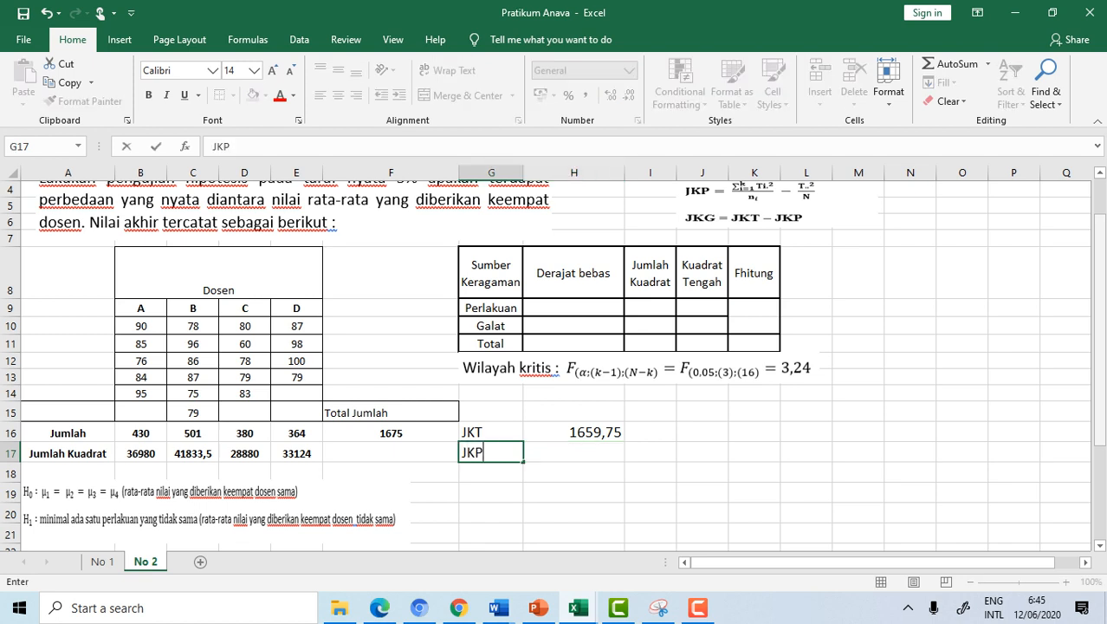
left_click_drag(1098, 269, 1098, 243)
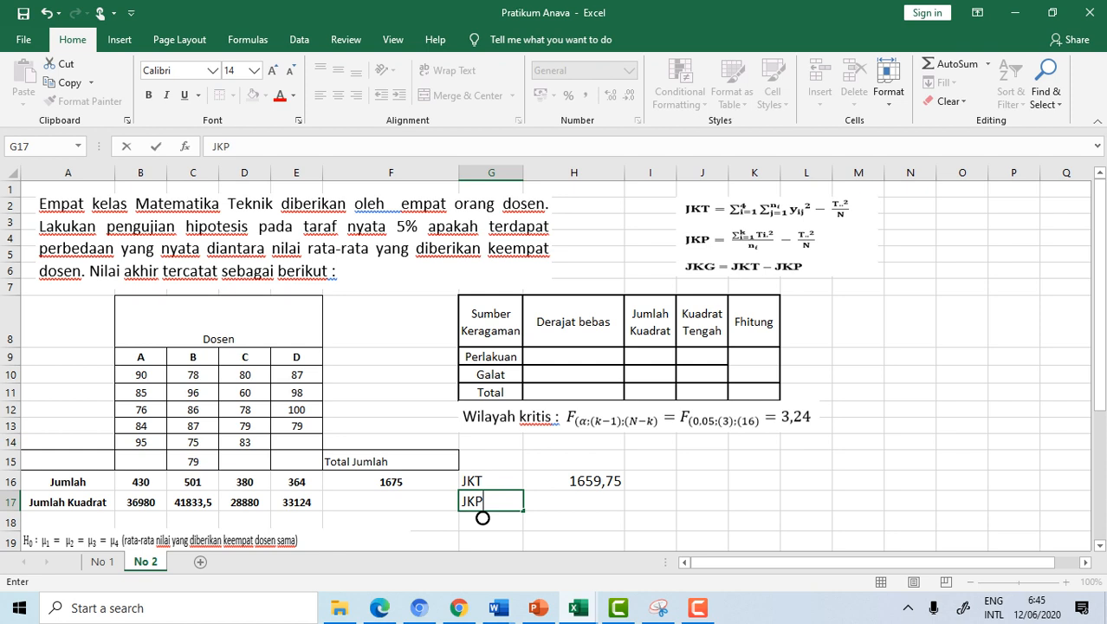
key("Tab")
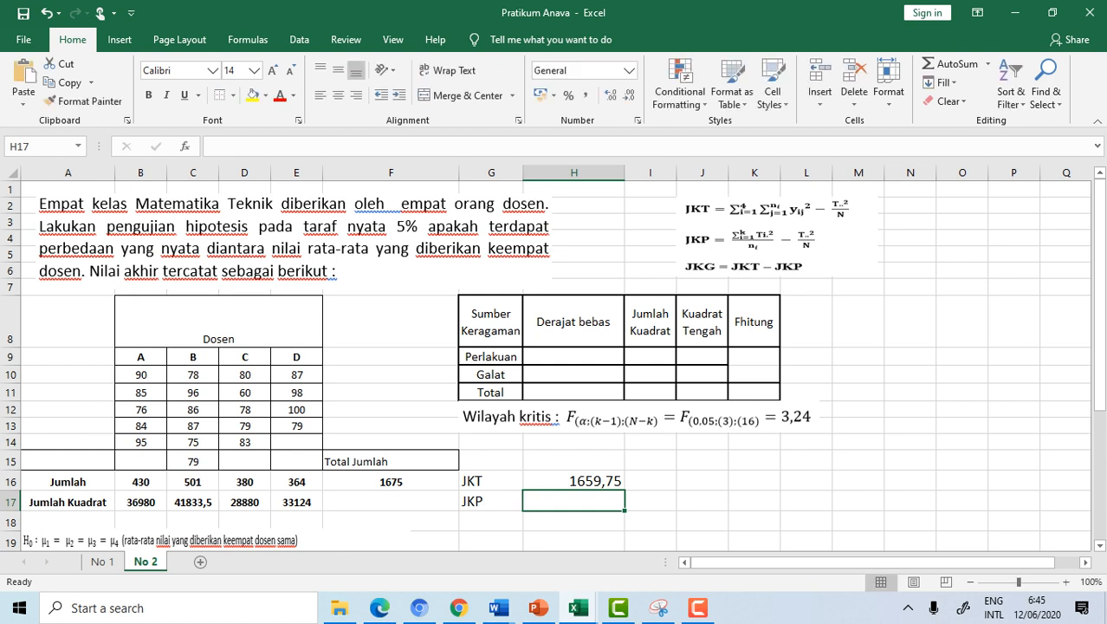
Step: Enter the treatment sum of squares formula =(B17+C17+D17+E17)-(F16^2/20) in H17
type("=(")
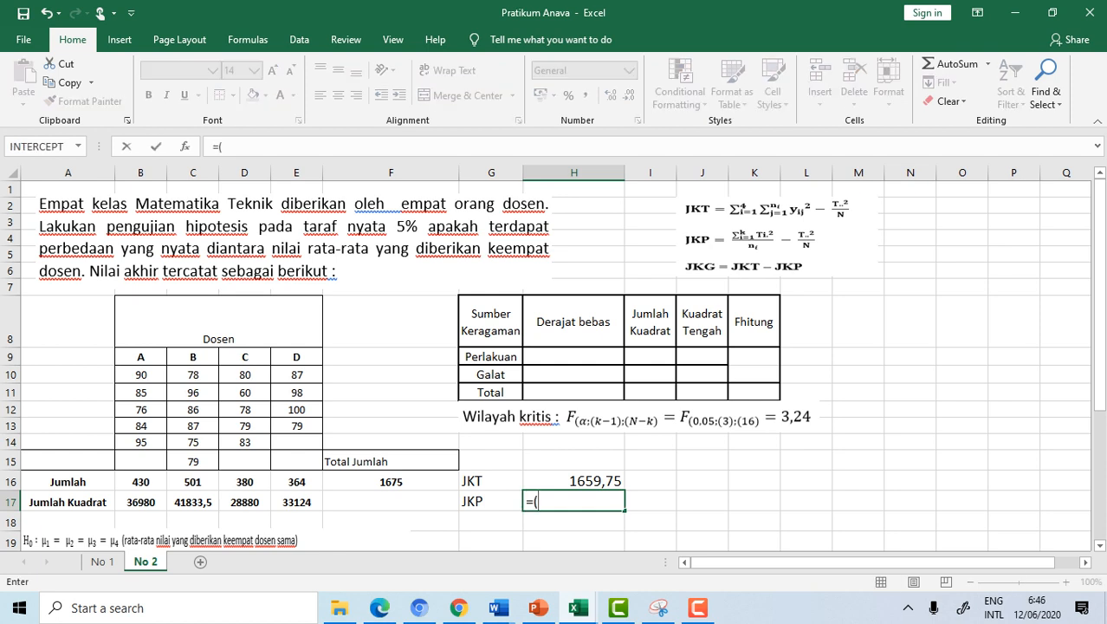
left_click(140, 503)
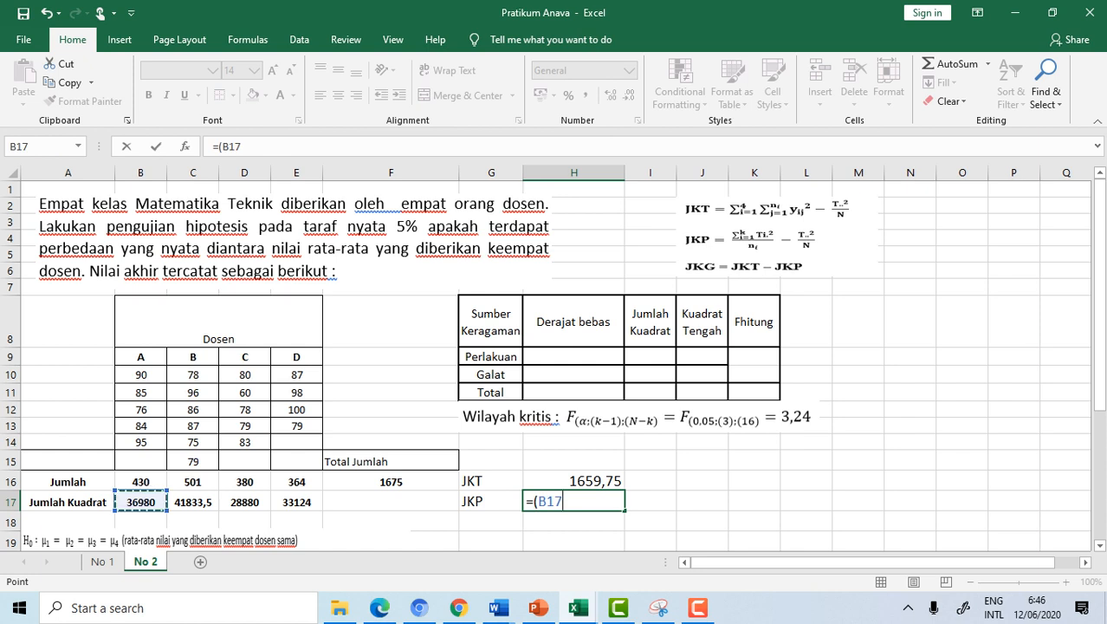
type("+")
left_click(193, 503)
type("+")
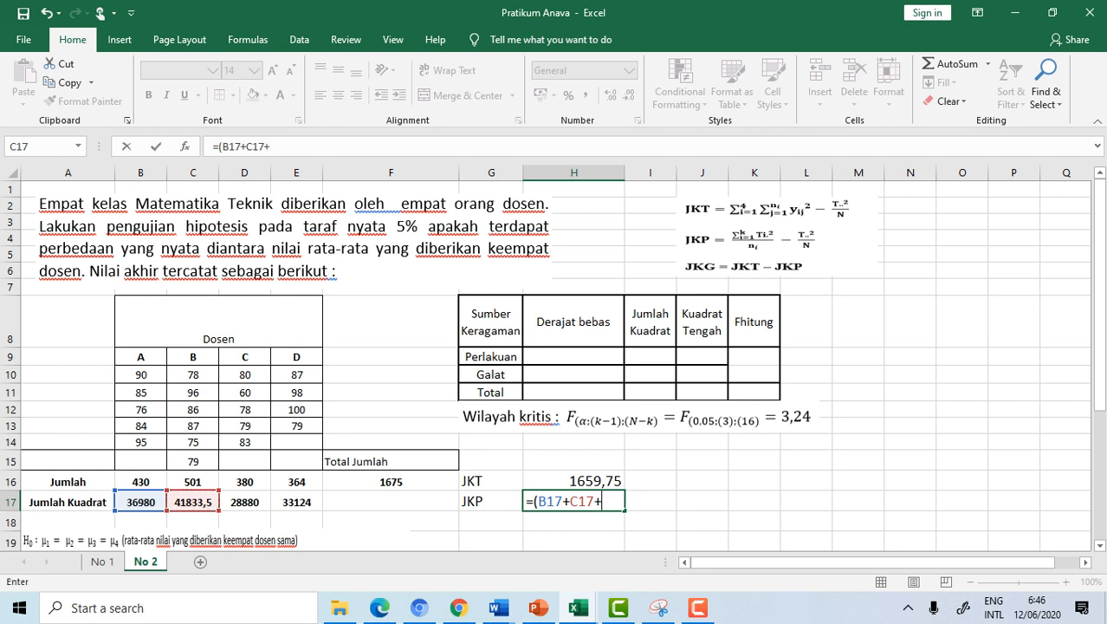
left_click(244, 502)
type("+")
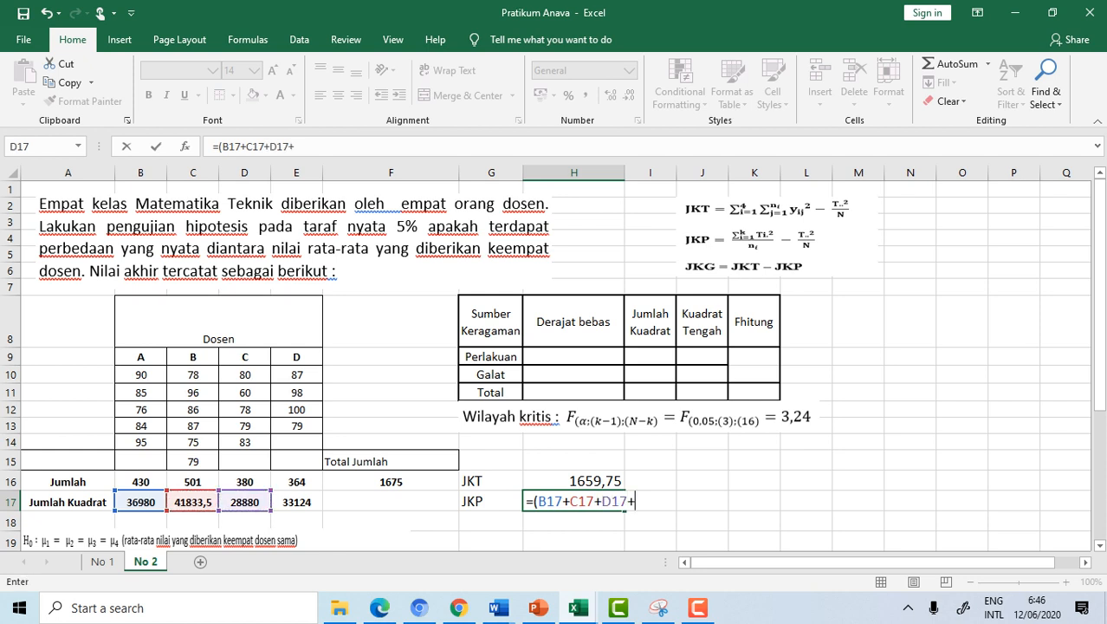
left_click(296, 502)
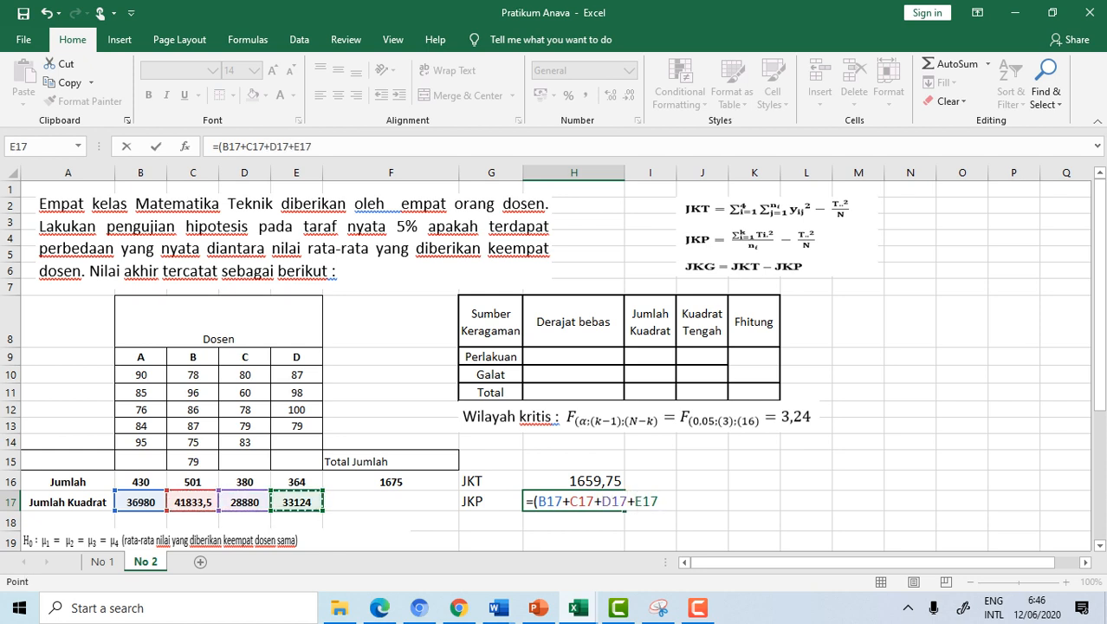
type(")-")
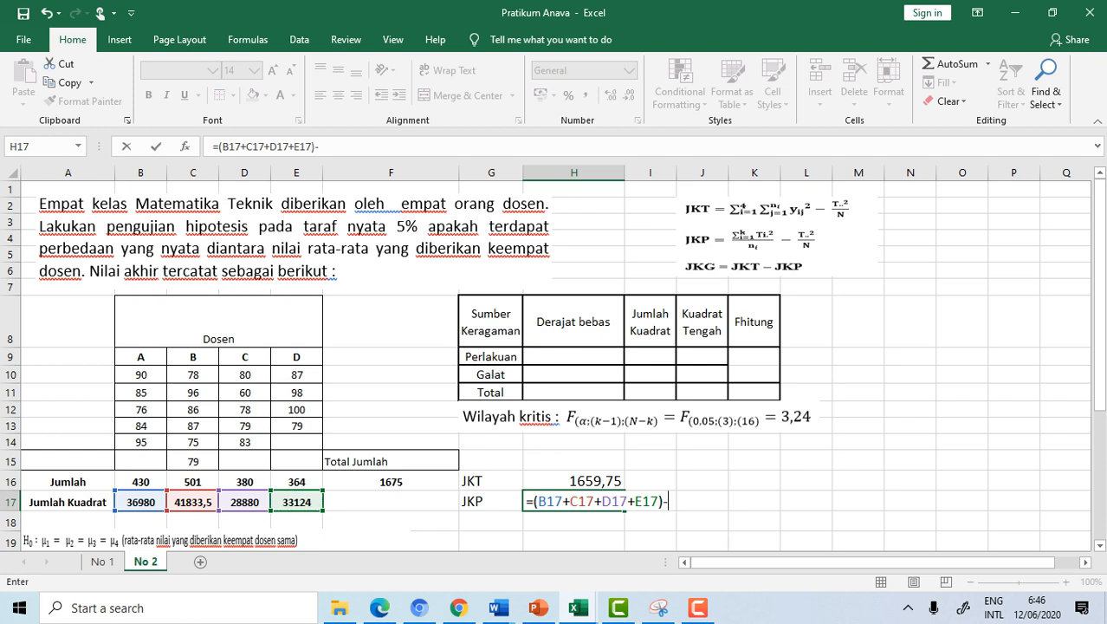
type("(")
left_click(391, 481)
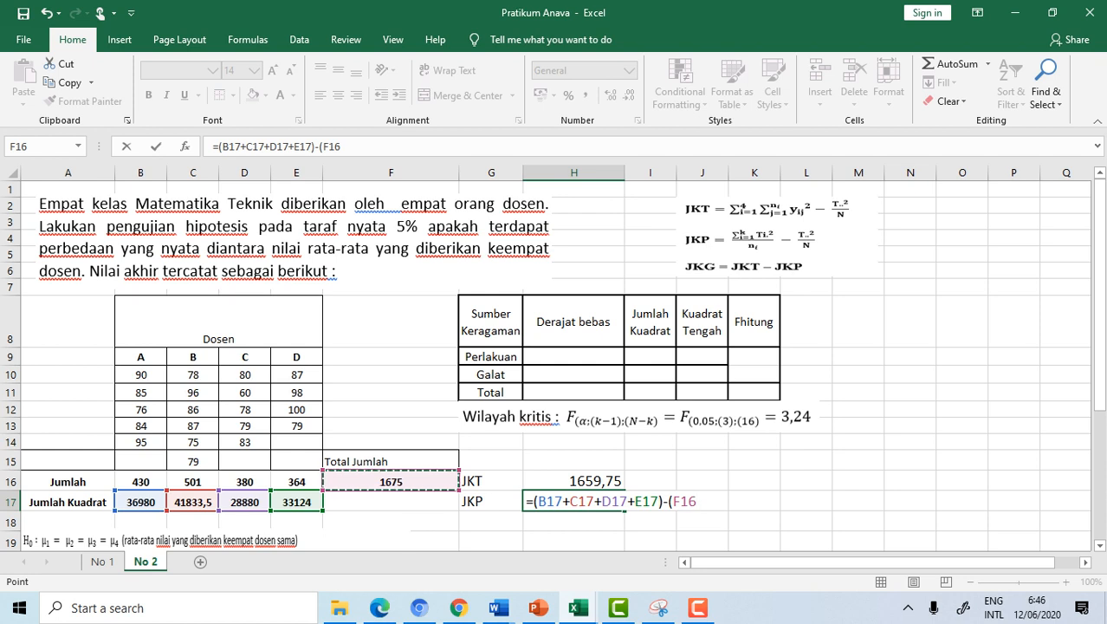
type("^2/20")
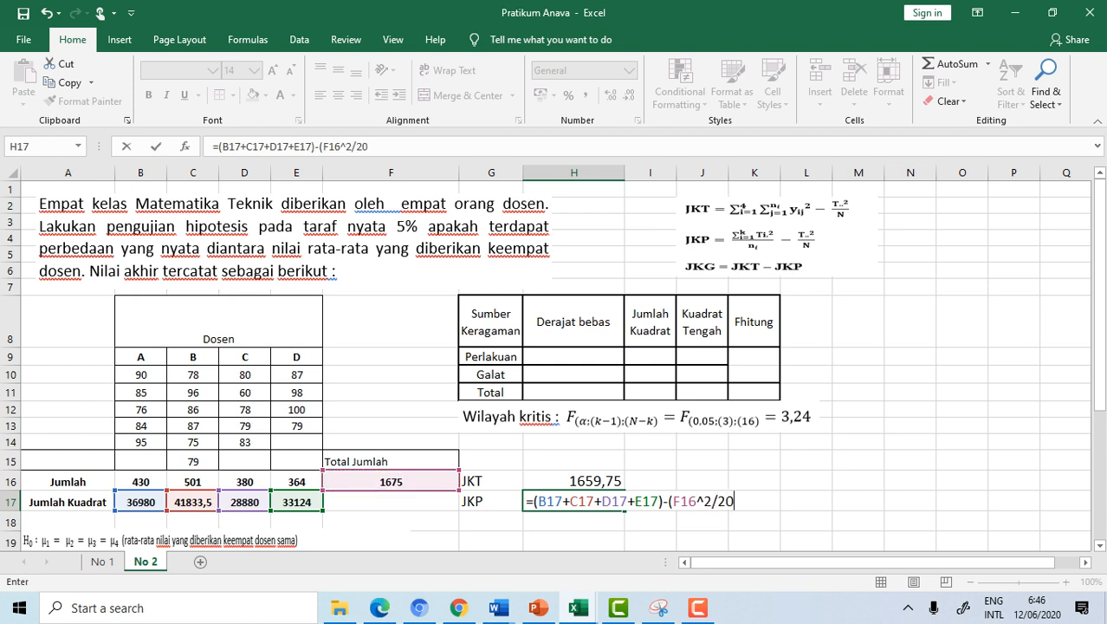
type(")")
key("Return")
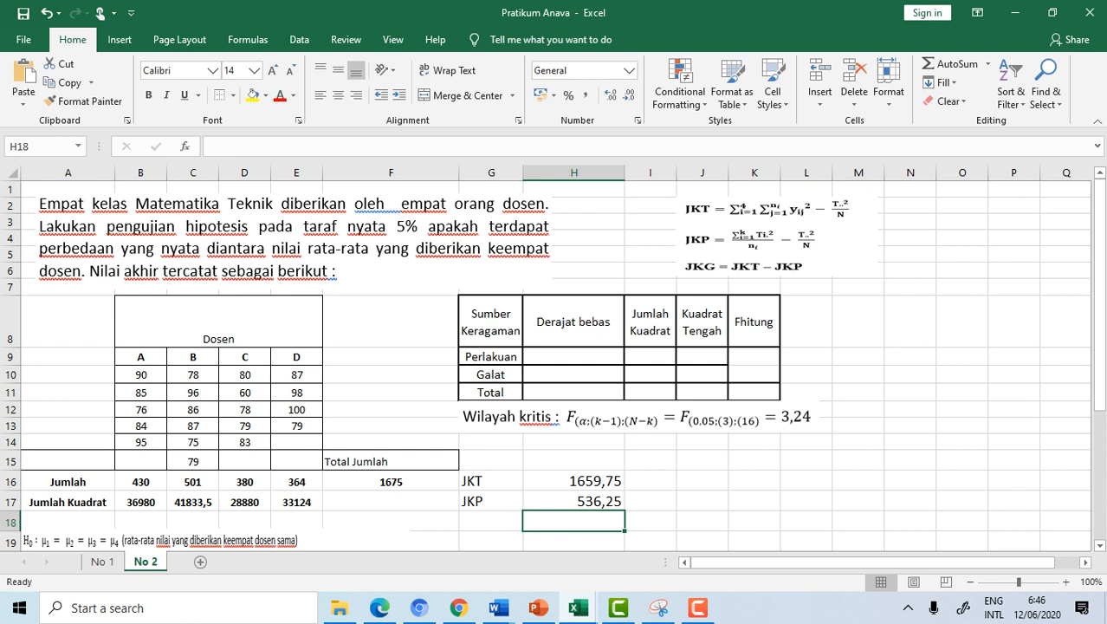
Step: Enter the label "JKG" in G18 under the JKP label
left_click(491, 521)
type("JKG")
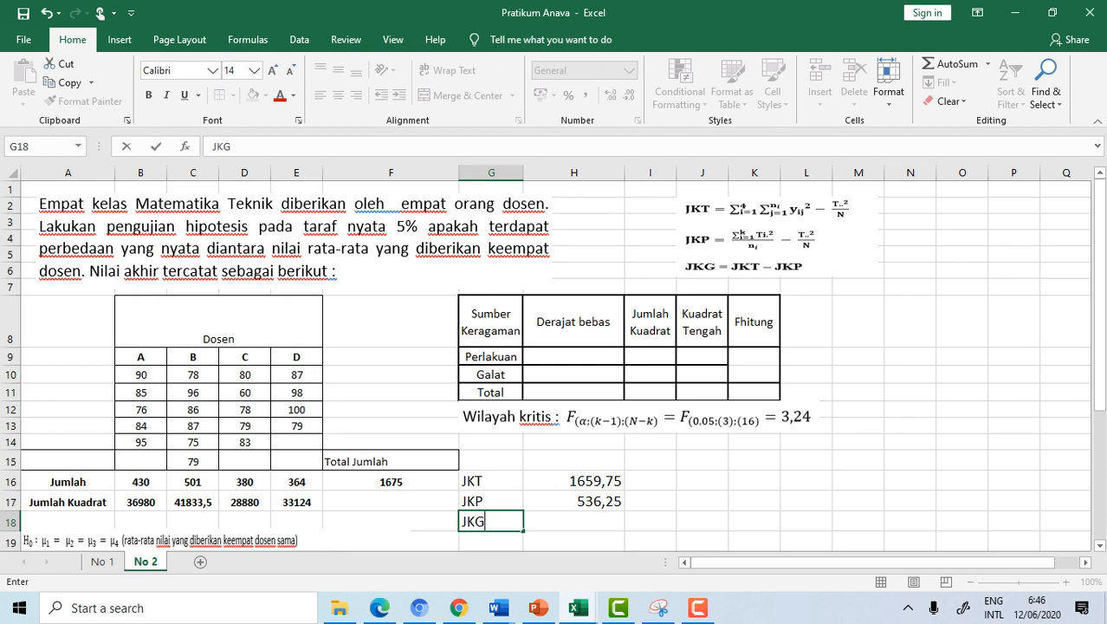
key("Tab")
Step: Enter the formula =H16-H17 in H18 to calculate the error sum of squares
type("=")
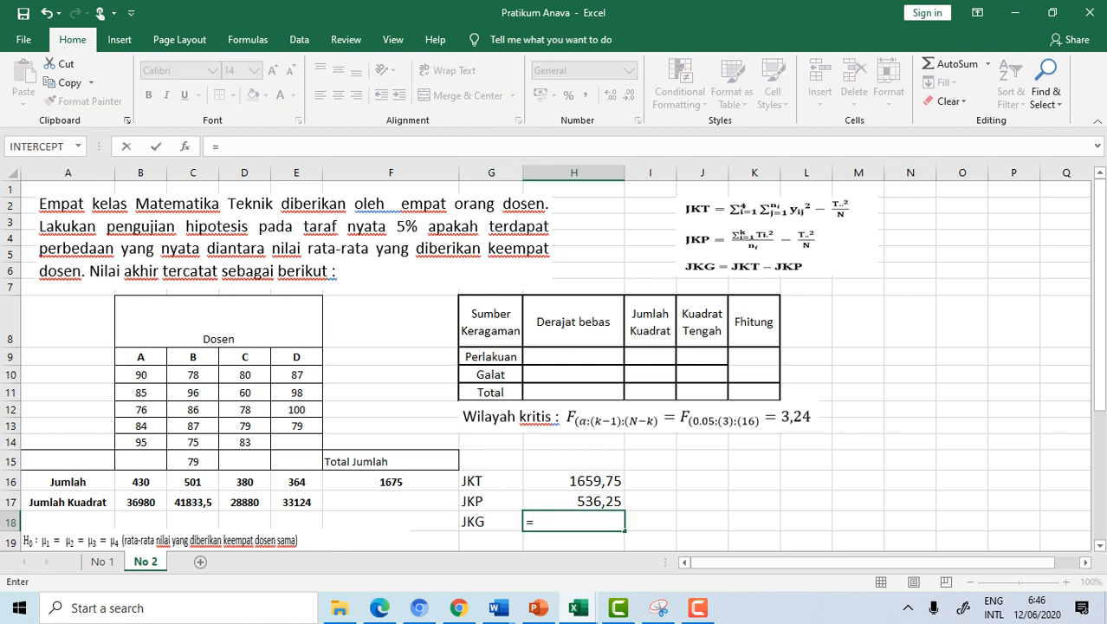
key("Up")
key("Up")
type("-")
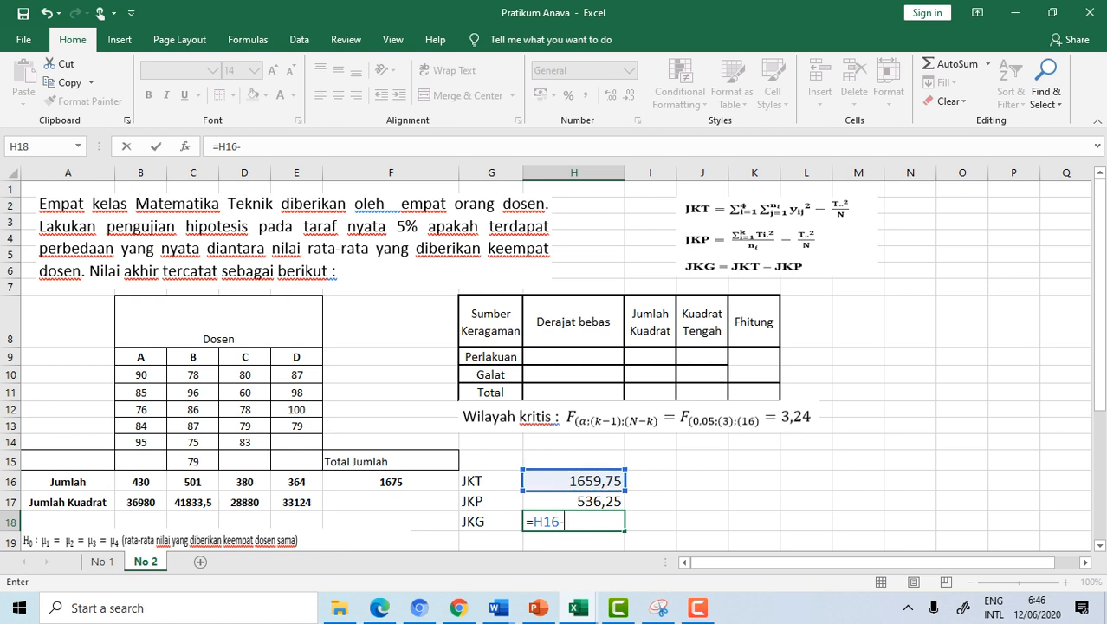
key("Up")
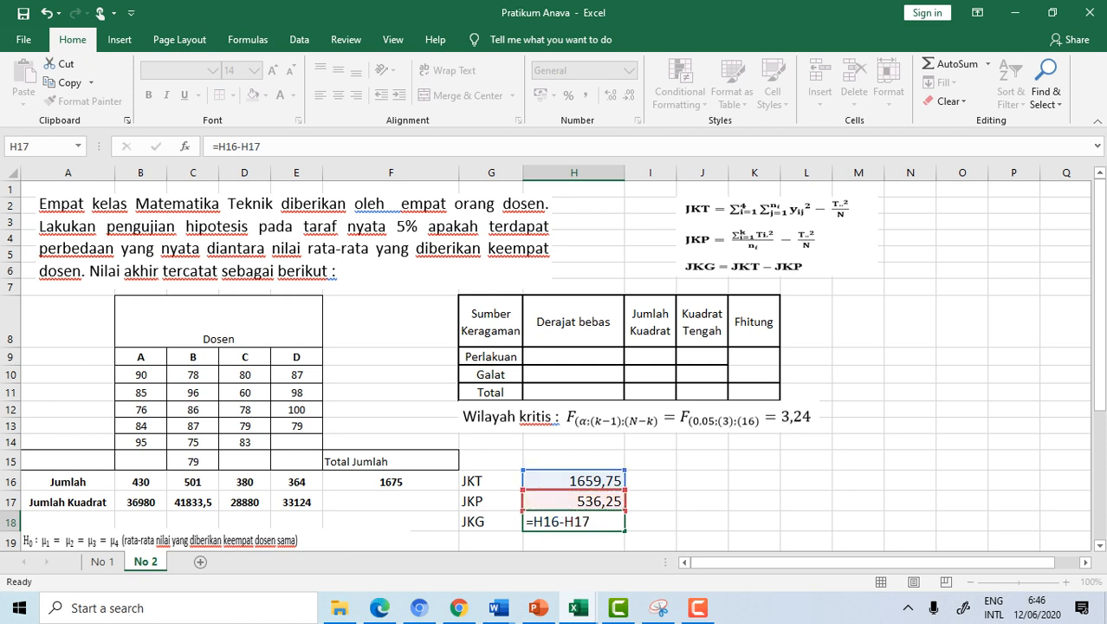
key("Return")
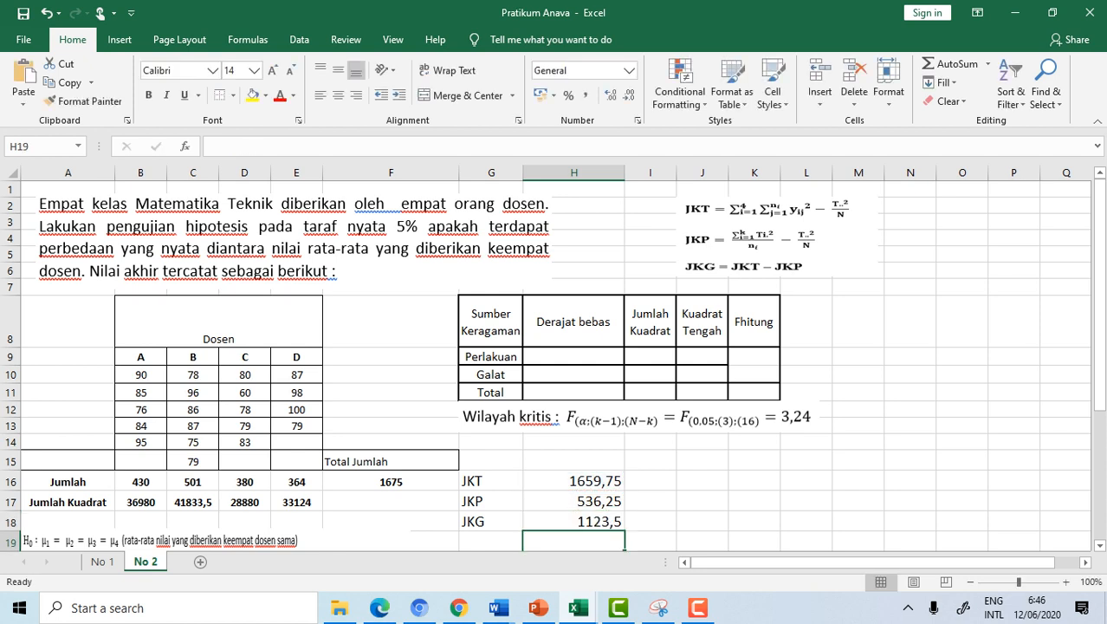
Step: Enter the JKT value 1659,75 in I11 as the Total sum of squares of the ANOVA table
key("Up")
key("Up")
key("Up")
key("ctrl+c")
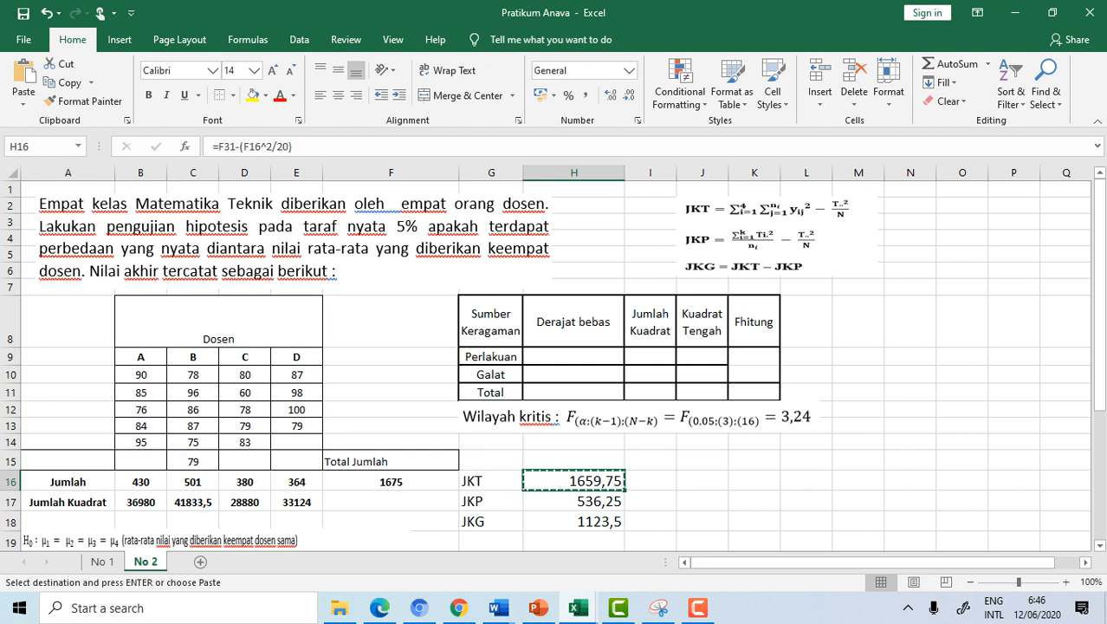
key("Up")
key("Up")
key("Up")
key("Up")
key("Up")
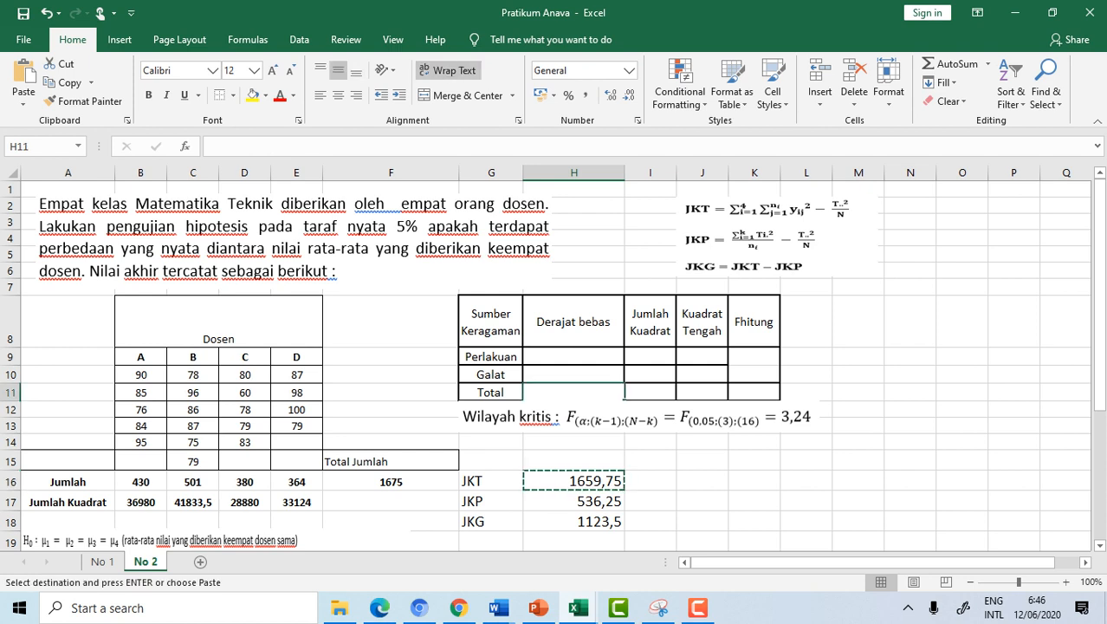
key("Right")
key("F2")
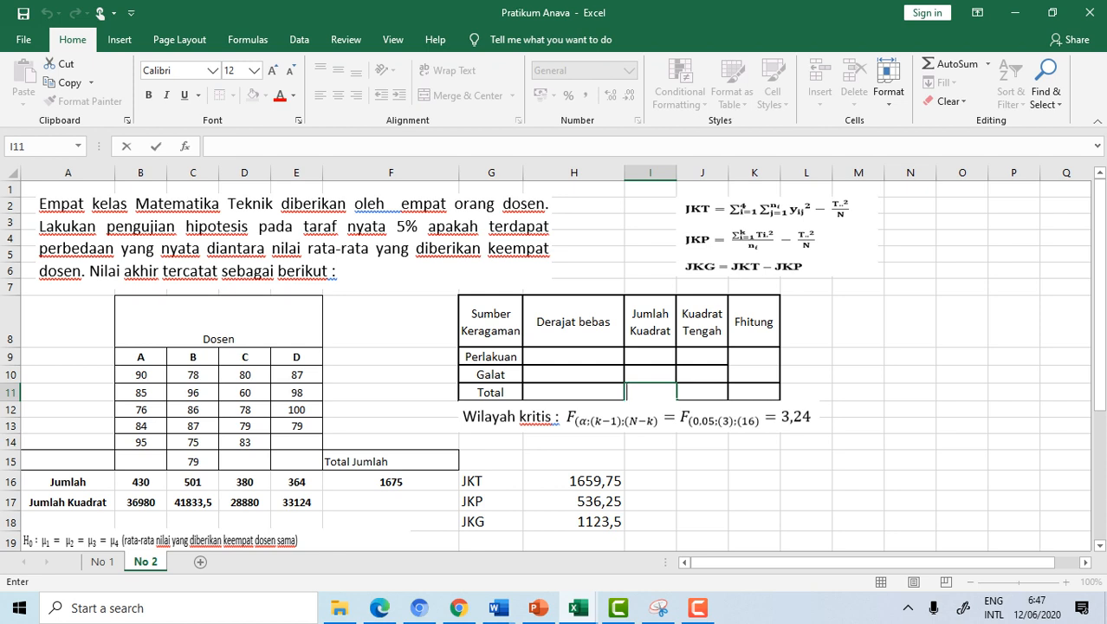
type("1659,75")
key("Up")
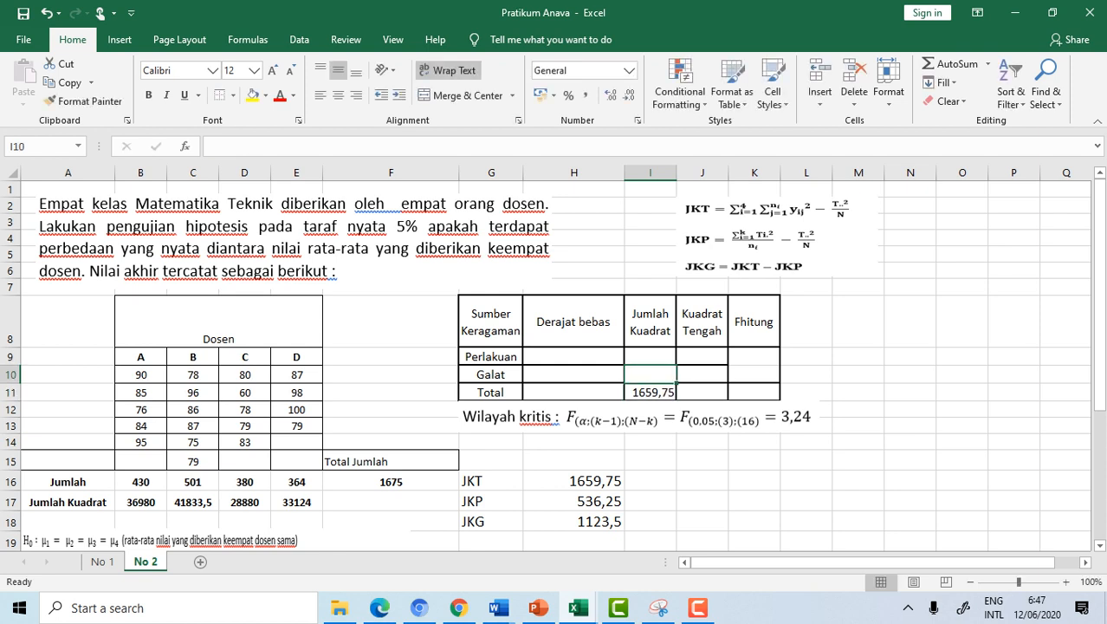
Step: Enter the sums of squares 1123,5 for Galat in I10 and 536,25 for Perlakuan in I9
type("1123")
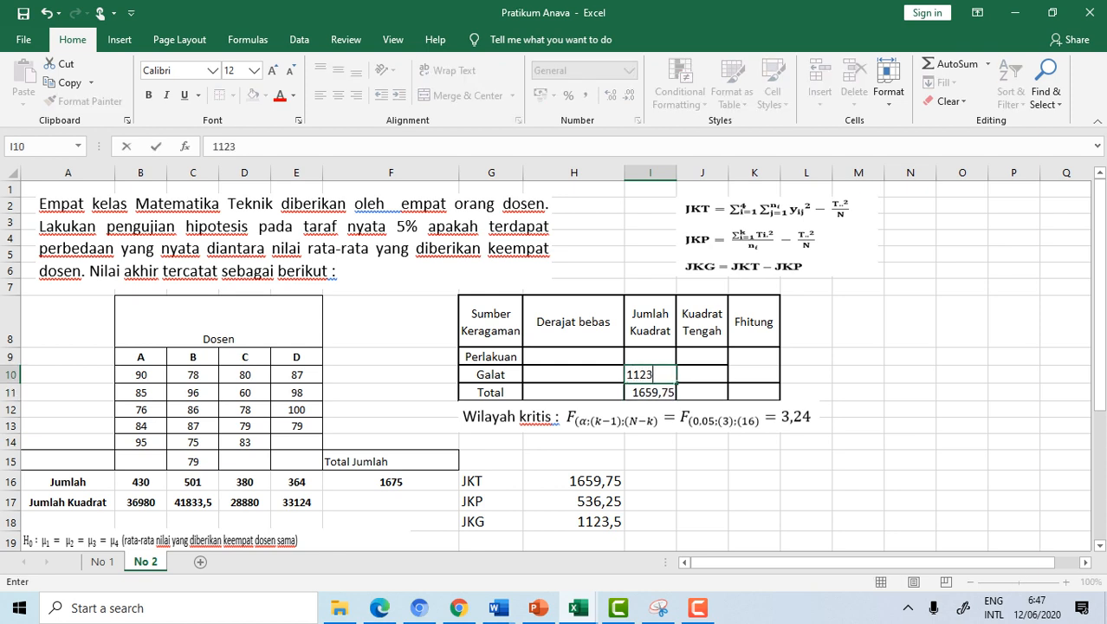
type(",5")
key("Up")
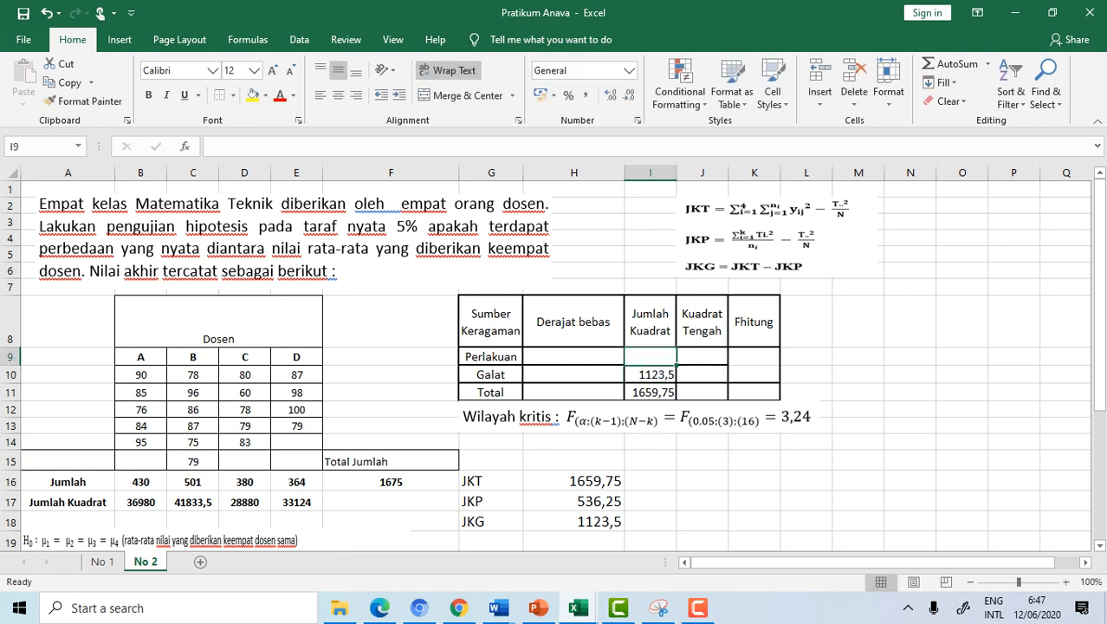
type("536,")
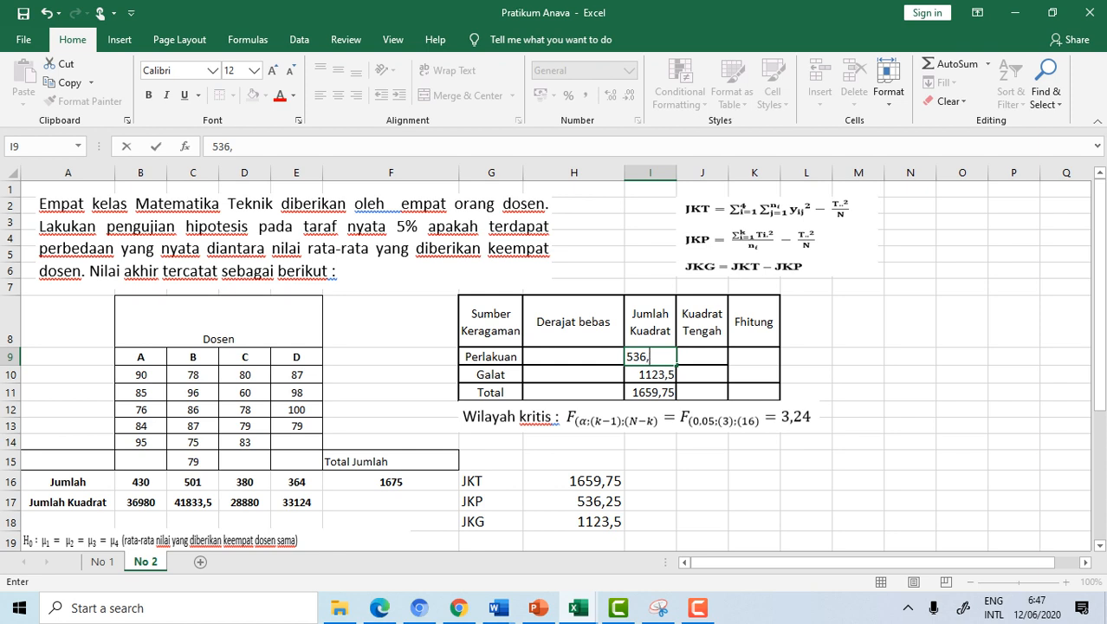
type("25")
key("Left")
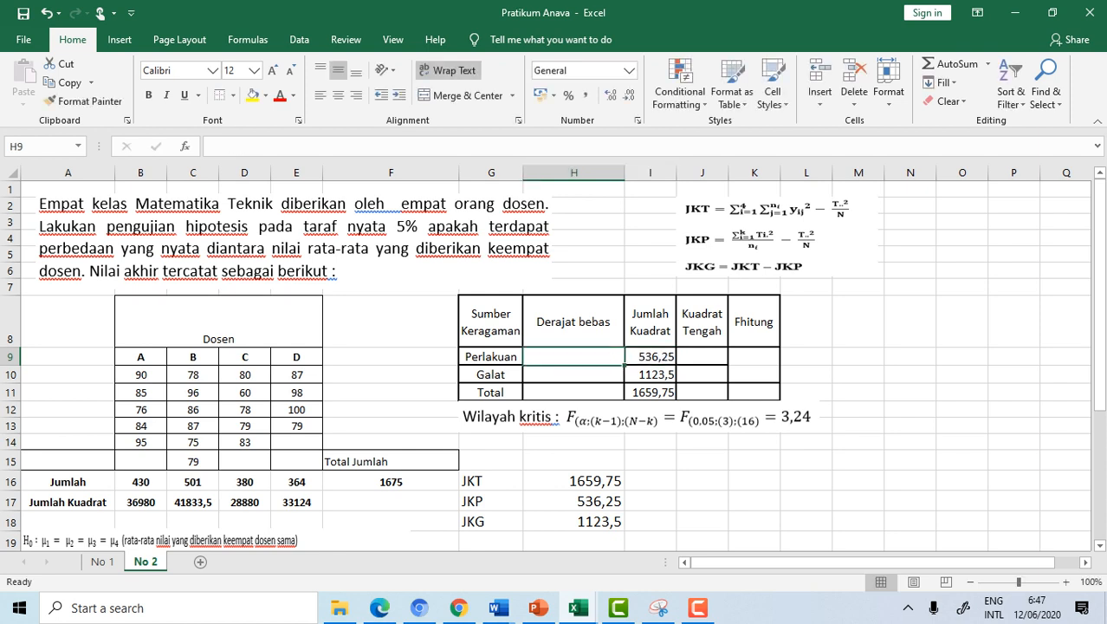
Step: Fill the Derajat bebas column with 3 for Perlakuan, 19 for Total and 16 for Galat
type("3")
key("Down")
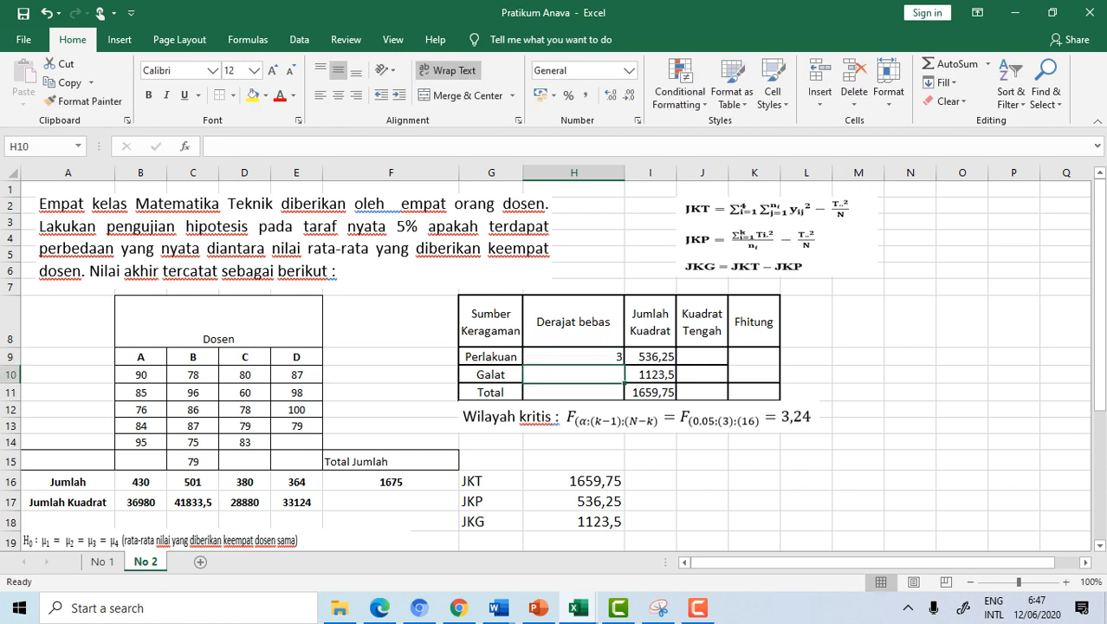
key("Down")
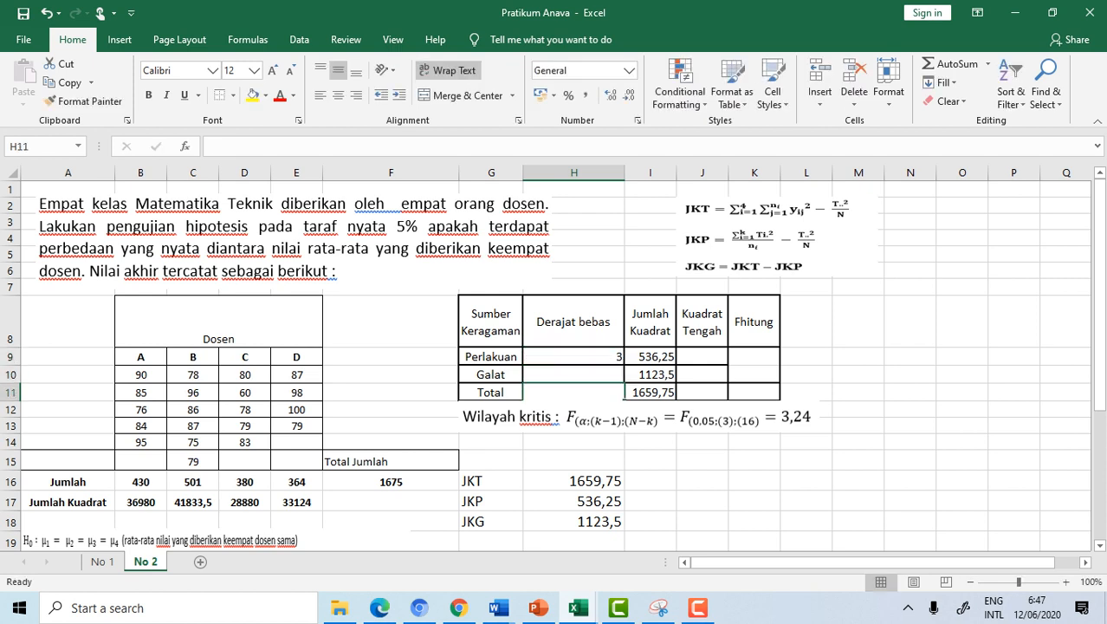
type("19")
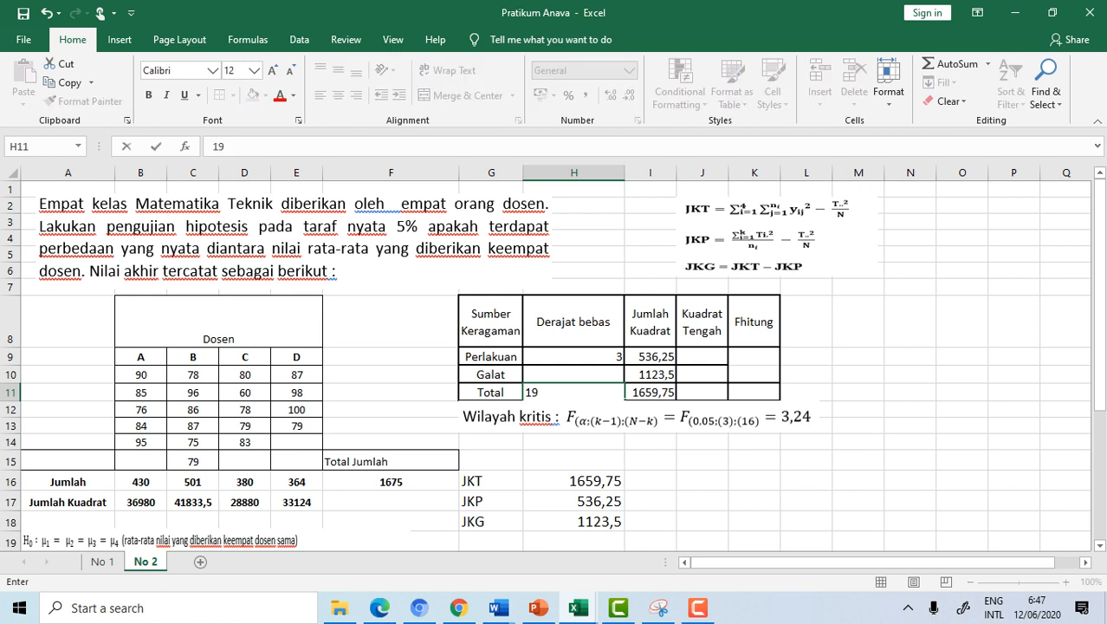
left_click(573, 460)
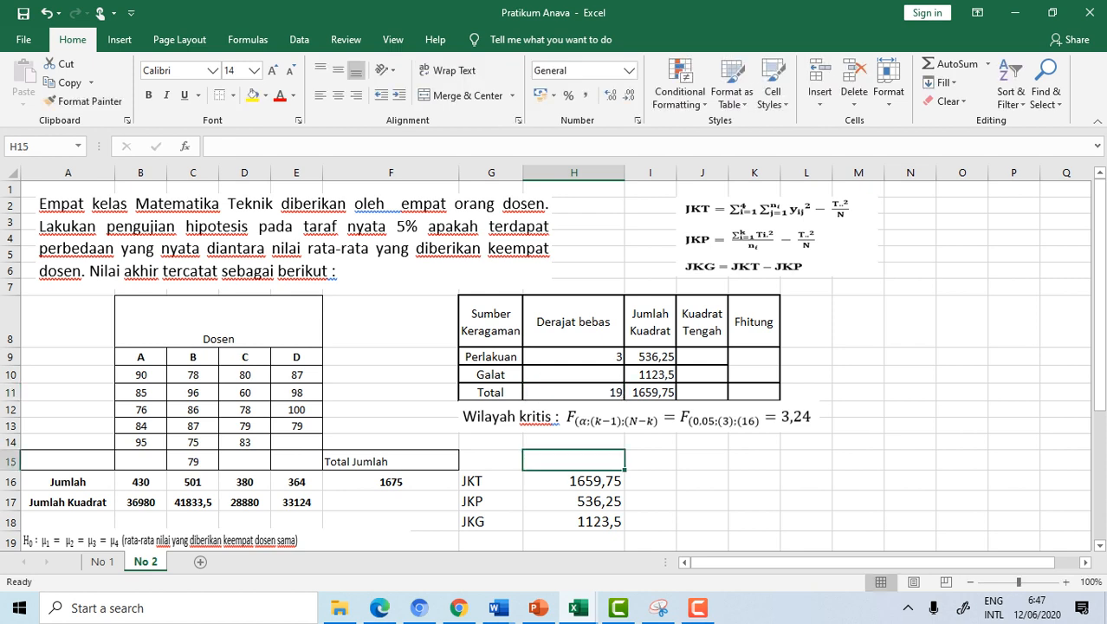
left_click(573, 374)
type("16")
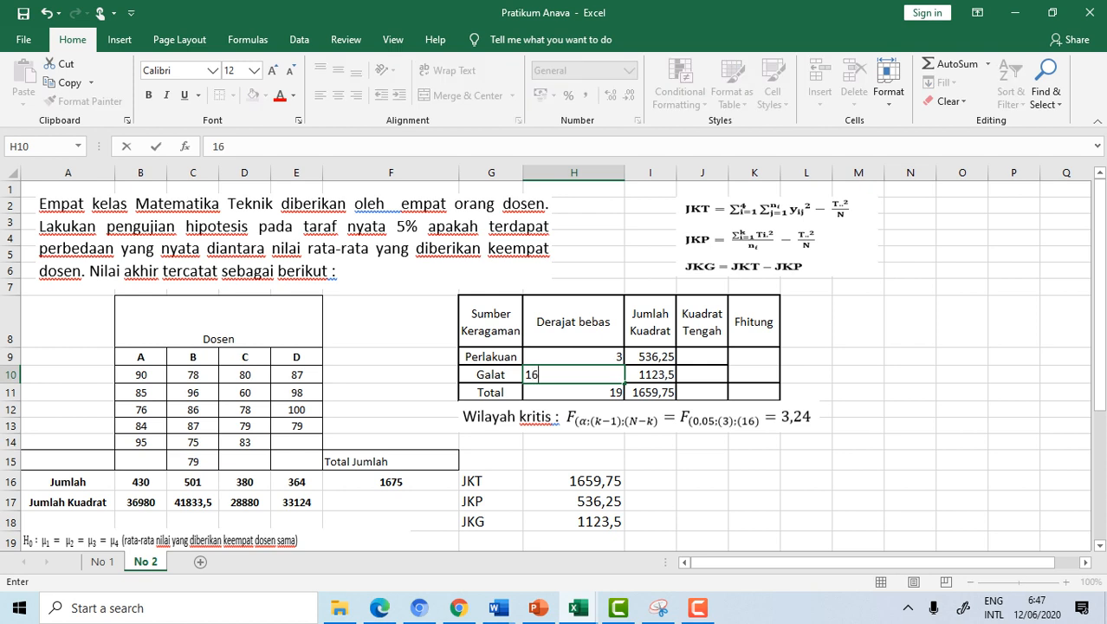
Step: Enter the mean square formula =I9/H9 in J9 and fill it down to J10 for Galat
left_click(701, 356)
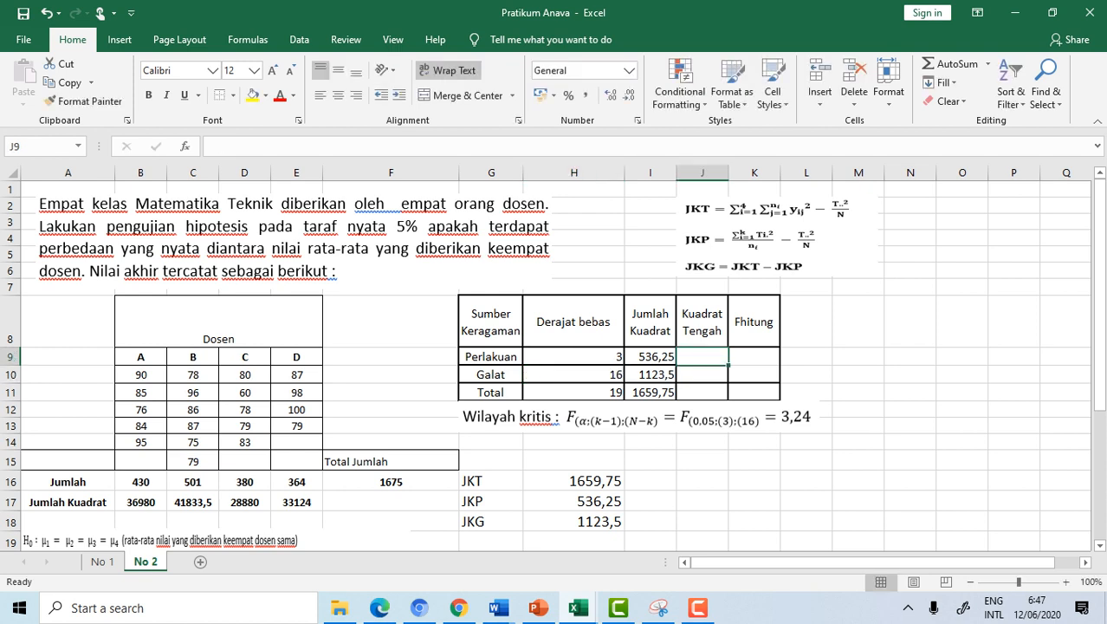
type("=")
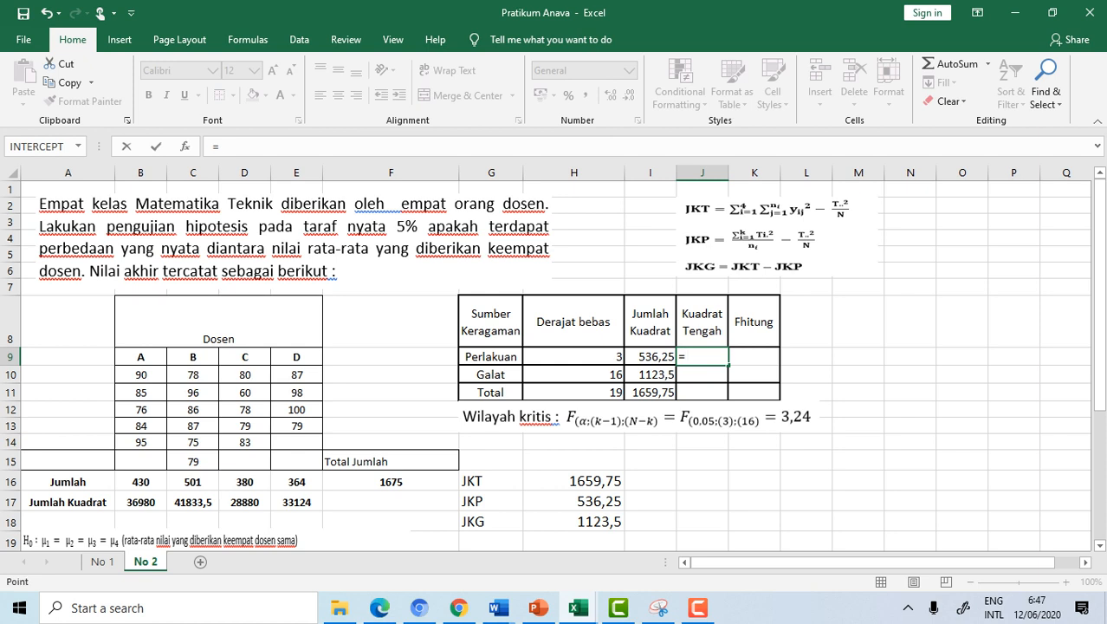
key("Left")
type("/")
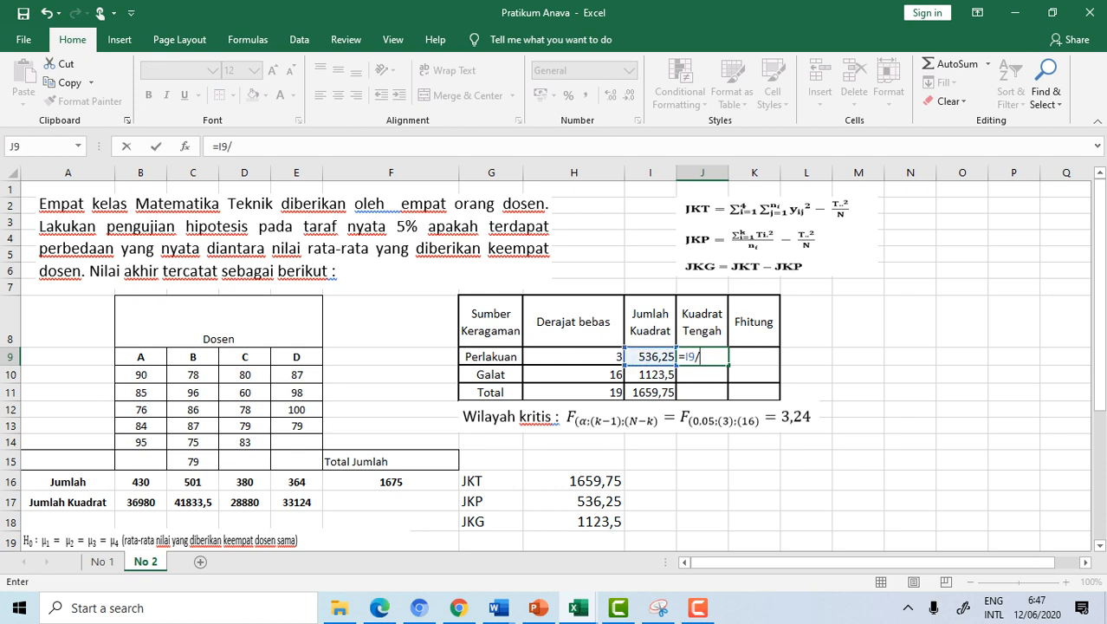
key("Left")
key("Left")
key("Return")
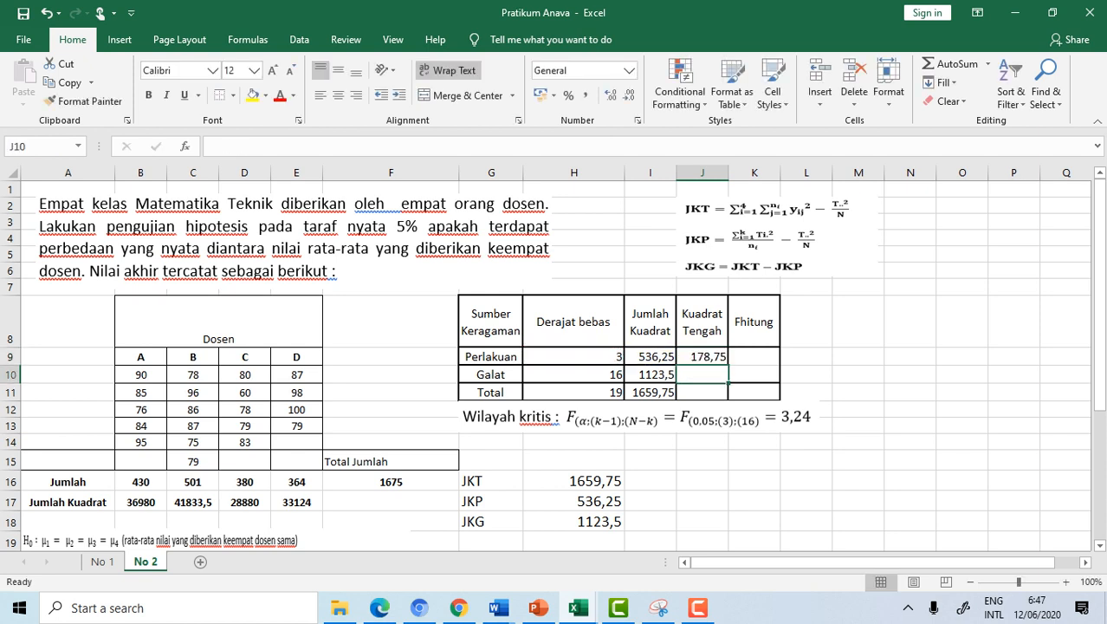
key("Up")
left_click_drag(729, 365, 729, 383)
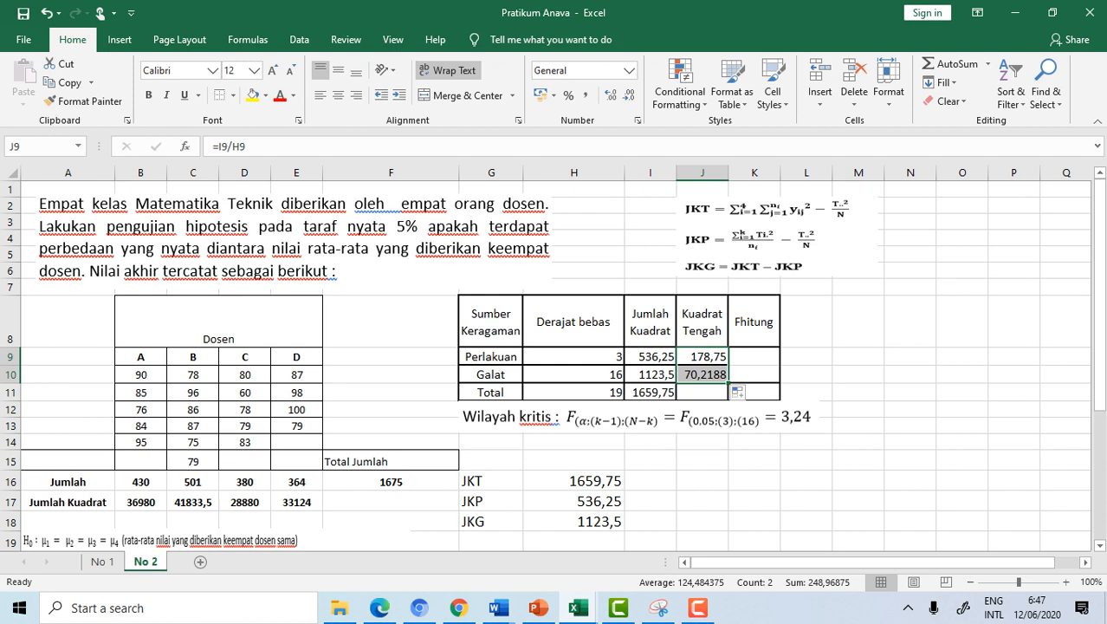
Step: Calculate Fhitung in K9 by dividing the Perlakuan mean square J9 by the Galat mean square J10
left_click(753, 357)
type("=")
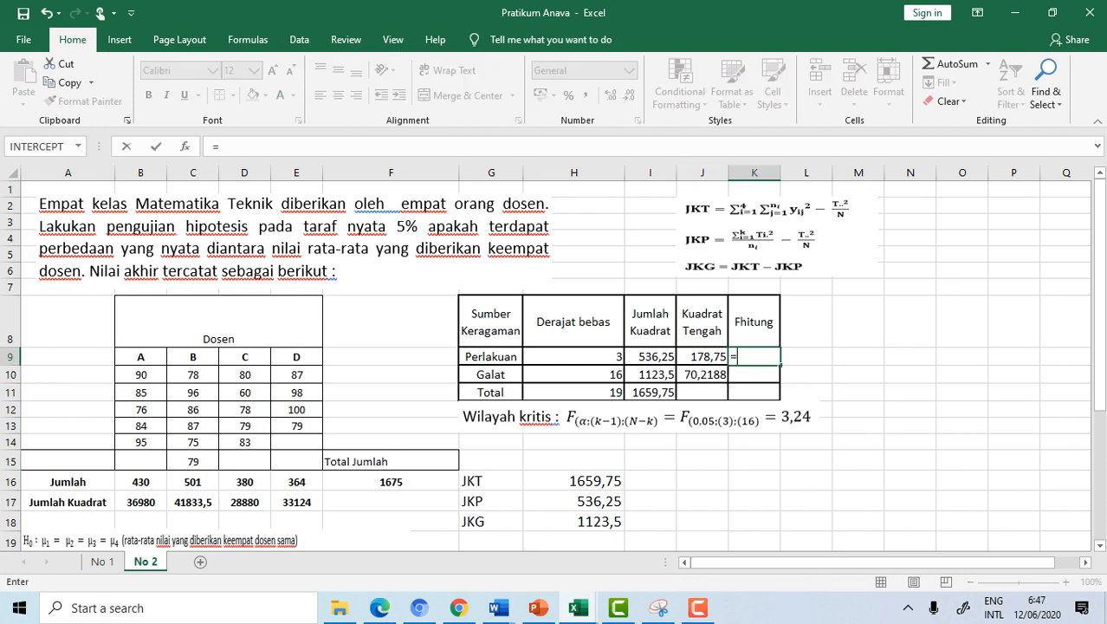
key("Left")
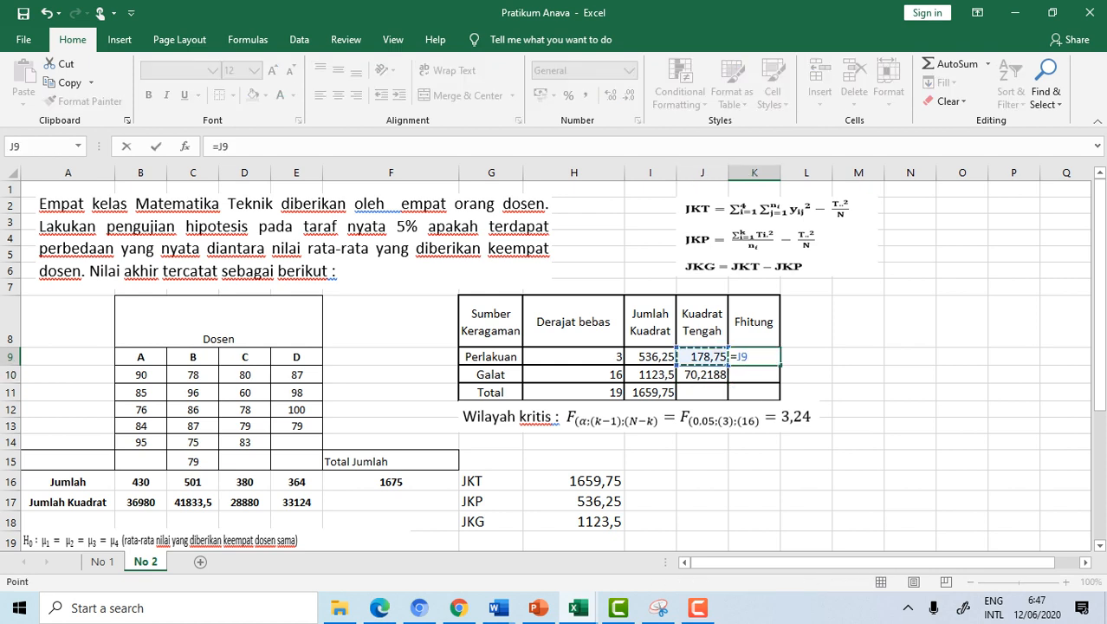
type("/")
left_click(702, 375)
key("Return")
key("Return")
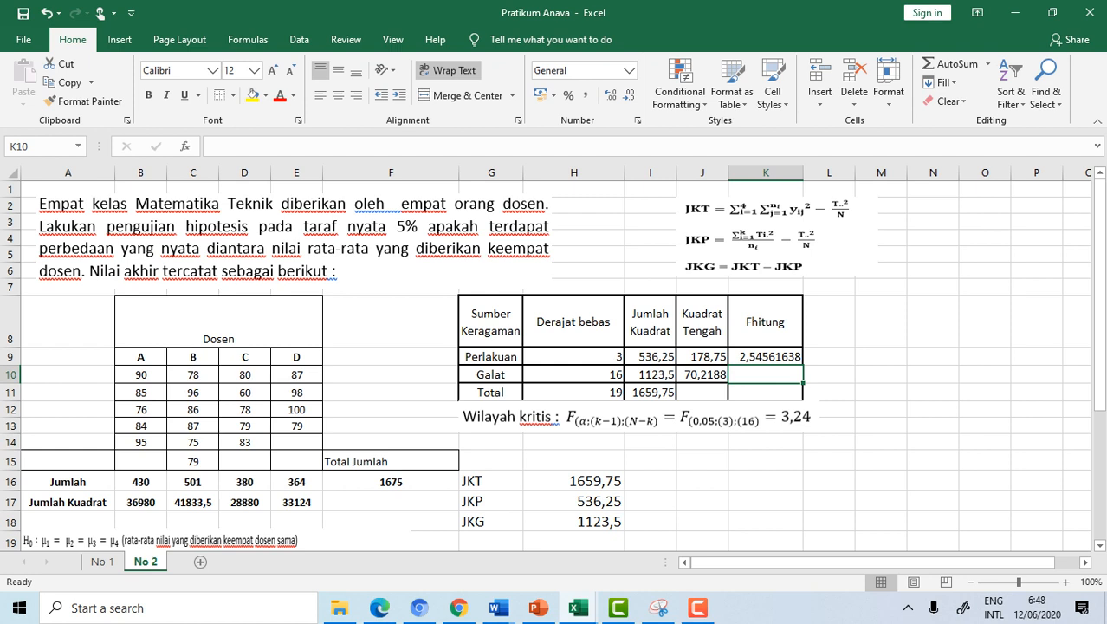
Step: Centre the contents of the whole ANOVA table G8:K11 horizontally
left_click_drag(491, 323, 766, 392)
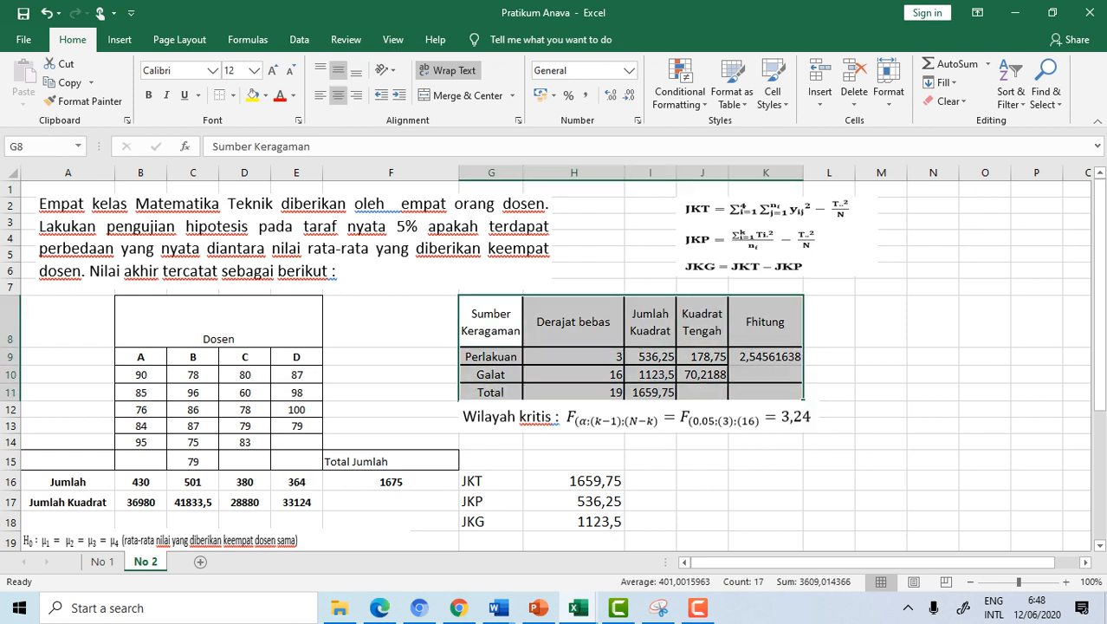
left_click(338, 95)
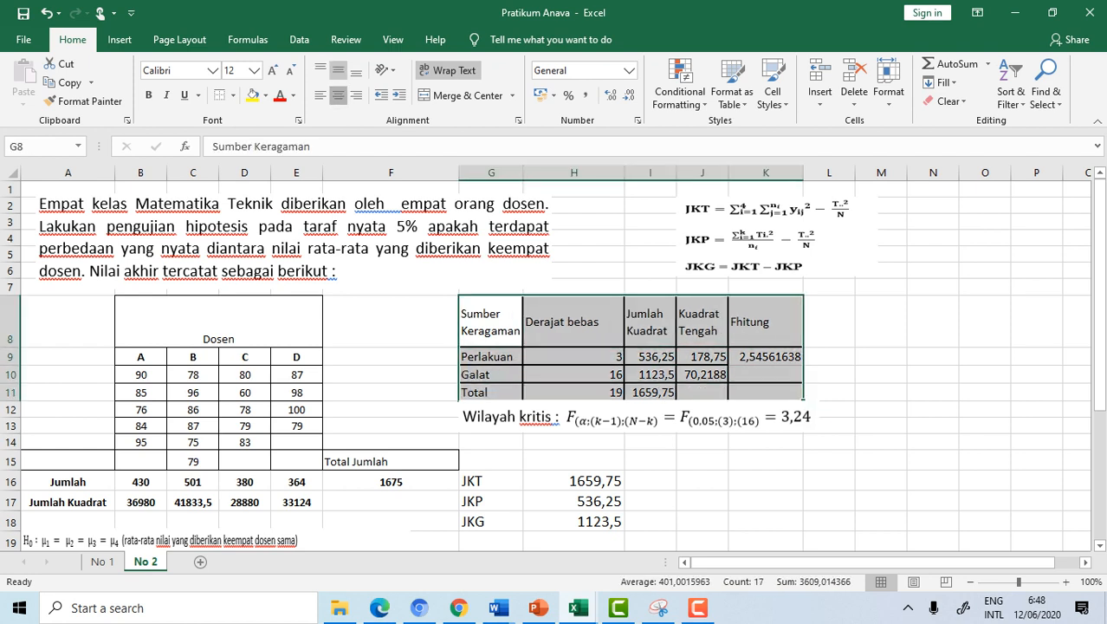
left_click(338, 95)
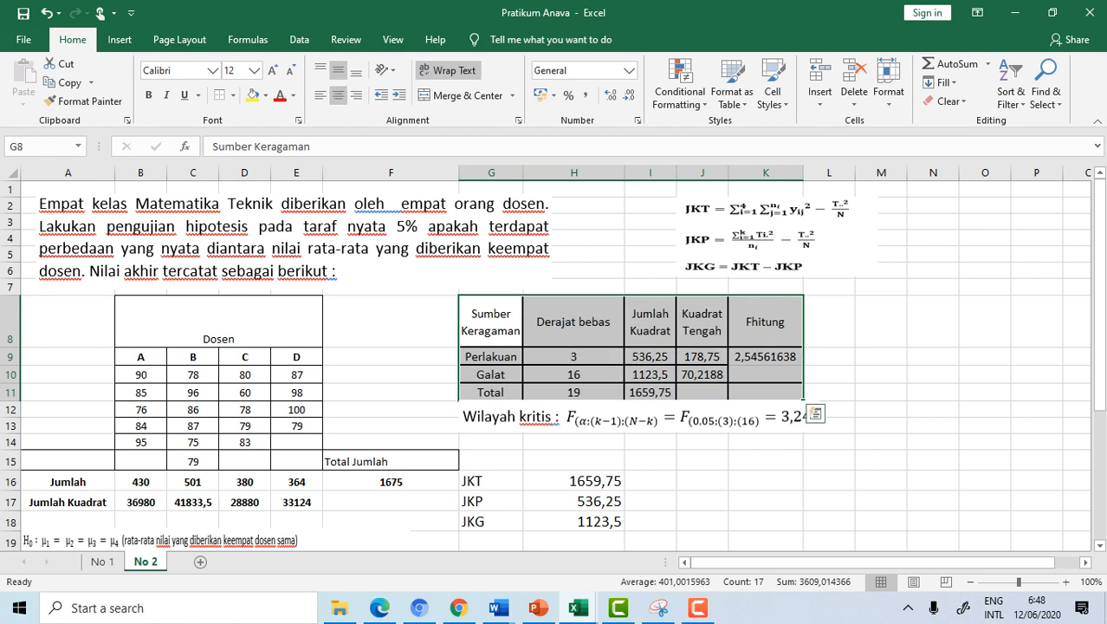
Step: Enter the conclusion "fhit<Ftabel terima Ho Tolak H1" in G14 below the critical region formula
left_click(641, 416)
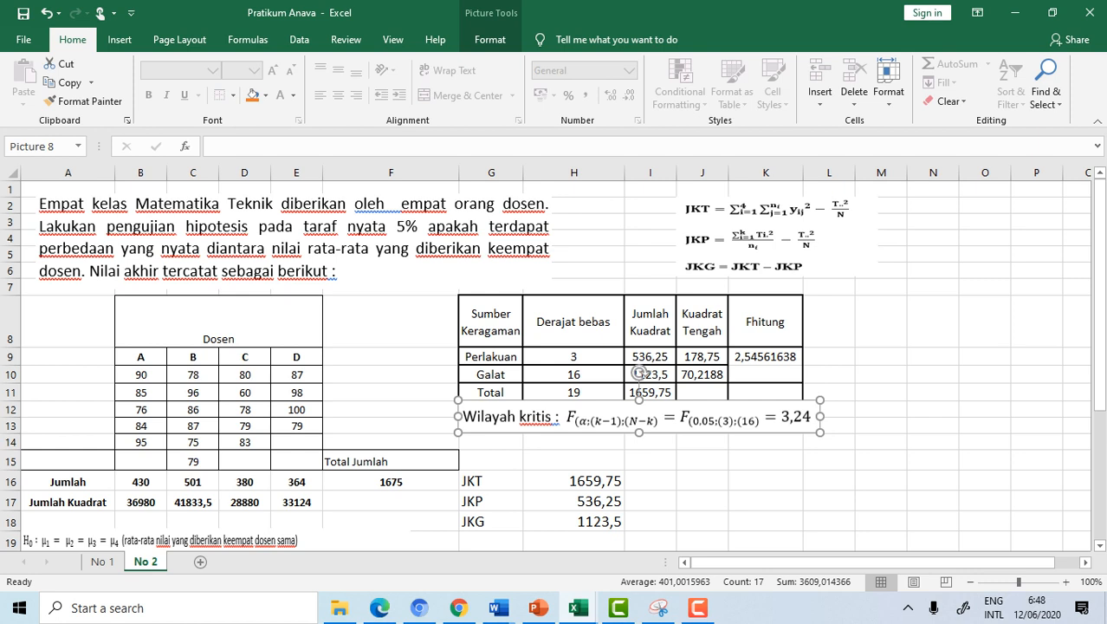
left_click(491, 442)
type("fhi")
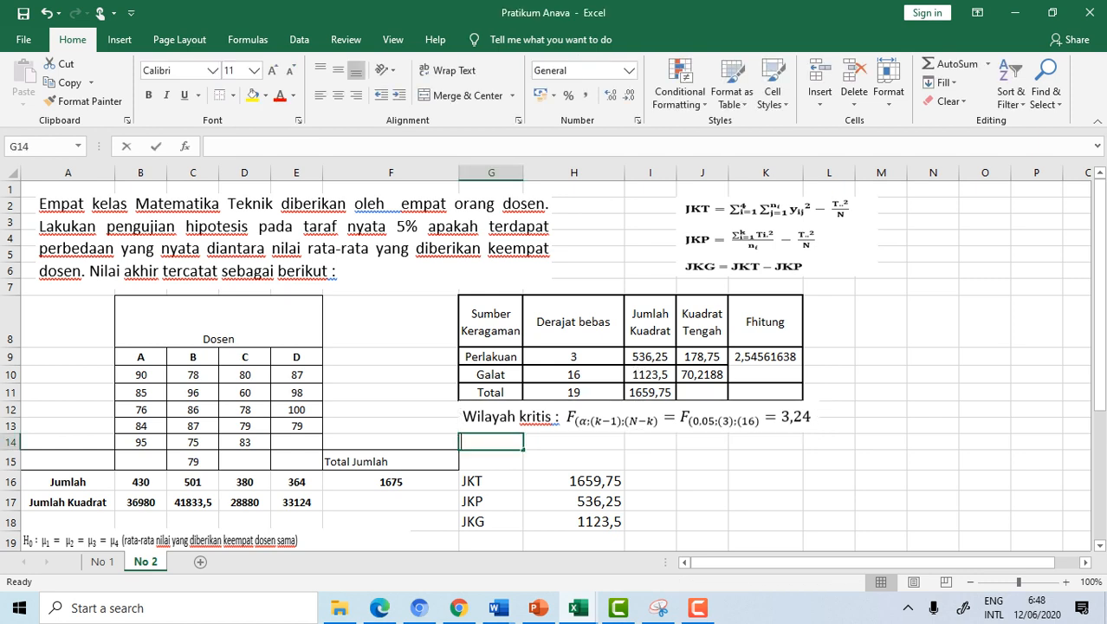
type("t<")
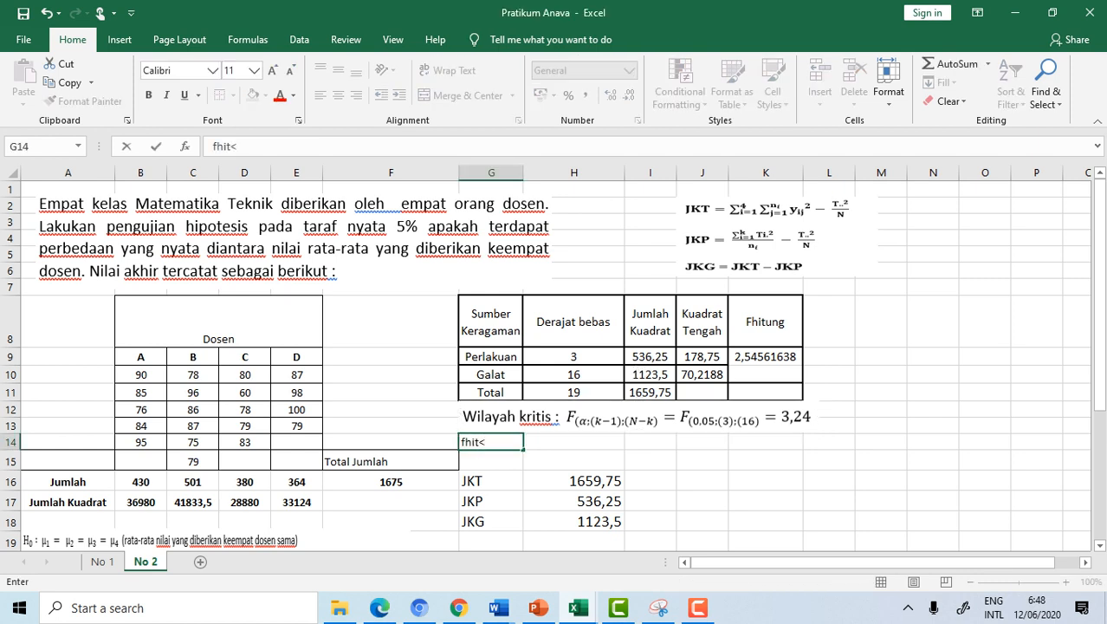
type("Ftabel te")
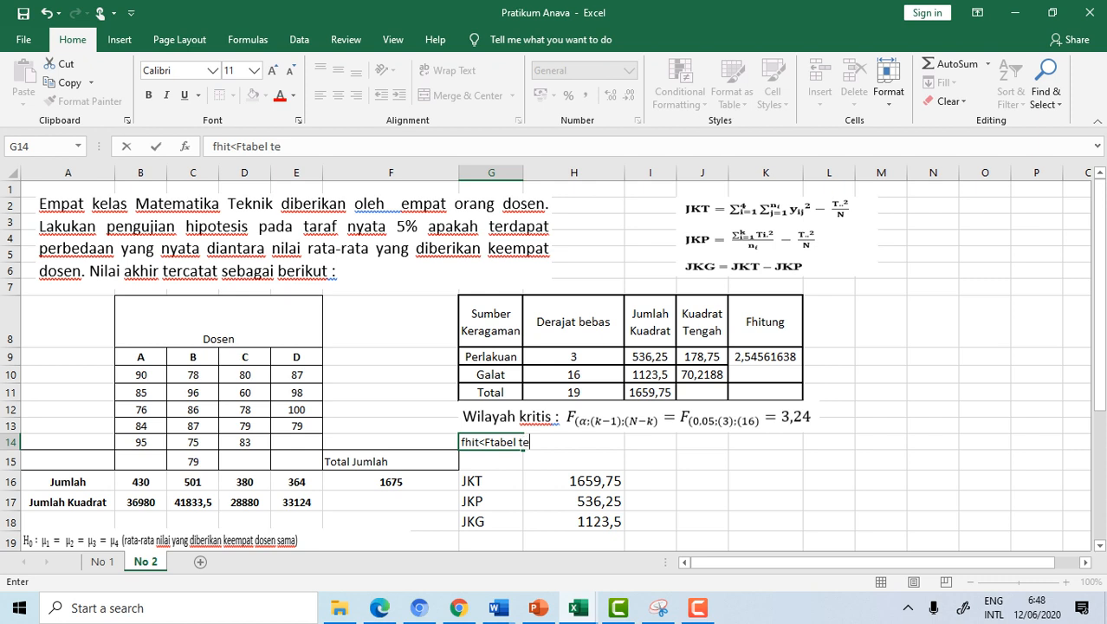
type("rima Ho Tolak")
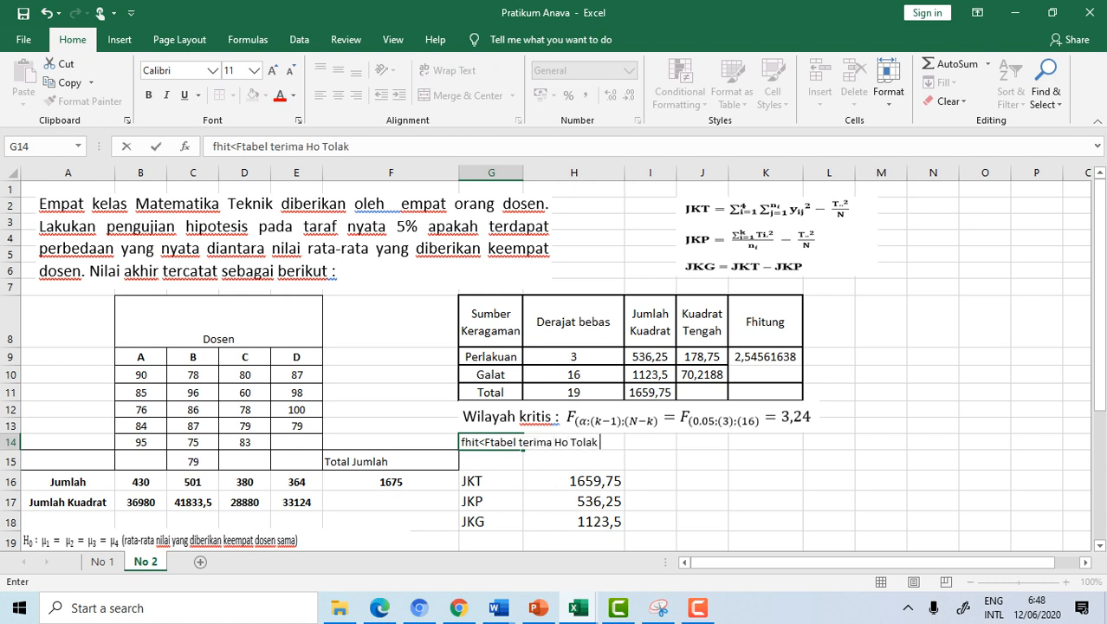
type(" H1")
left_click(702, 480)
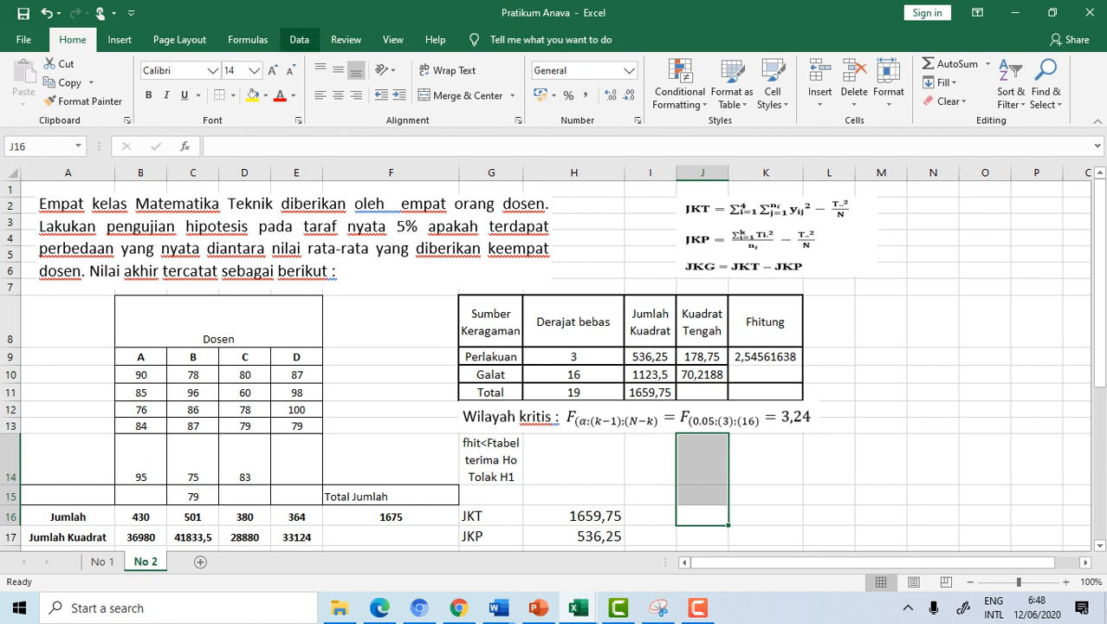
Step: Start an Anova: Single Factor data analysis and set its input range to the four lecturers' scores, $B$10:$E$15
left_click(299, 39)
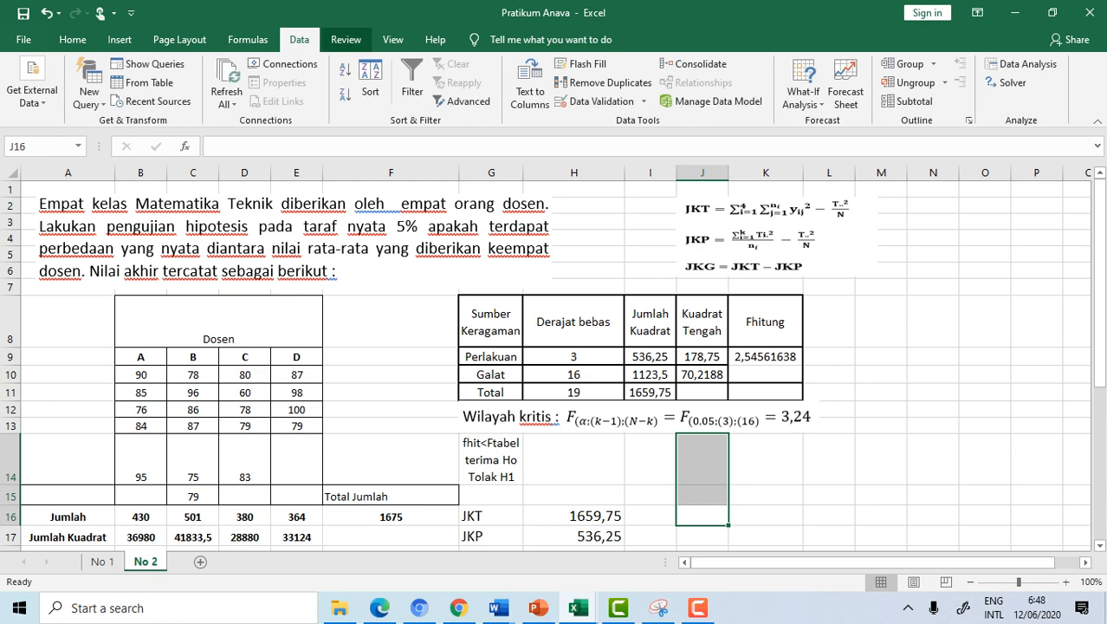
left_click(1027, 63)
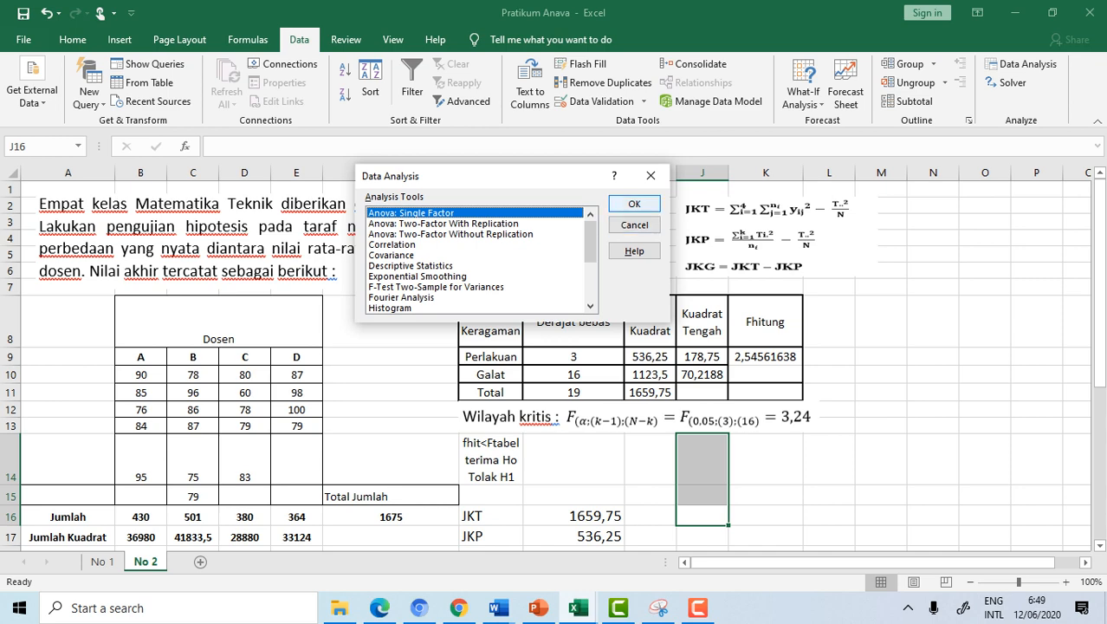
left_click(634, 204)
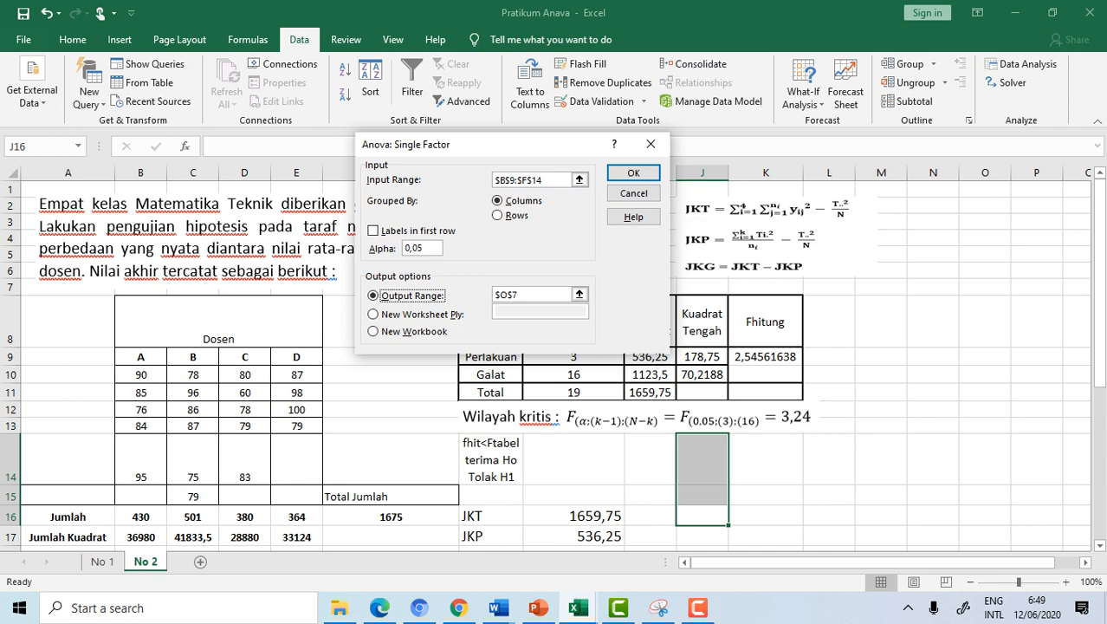
left_click(579, 180)
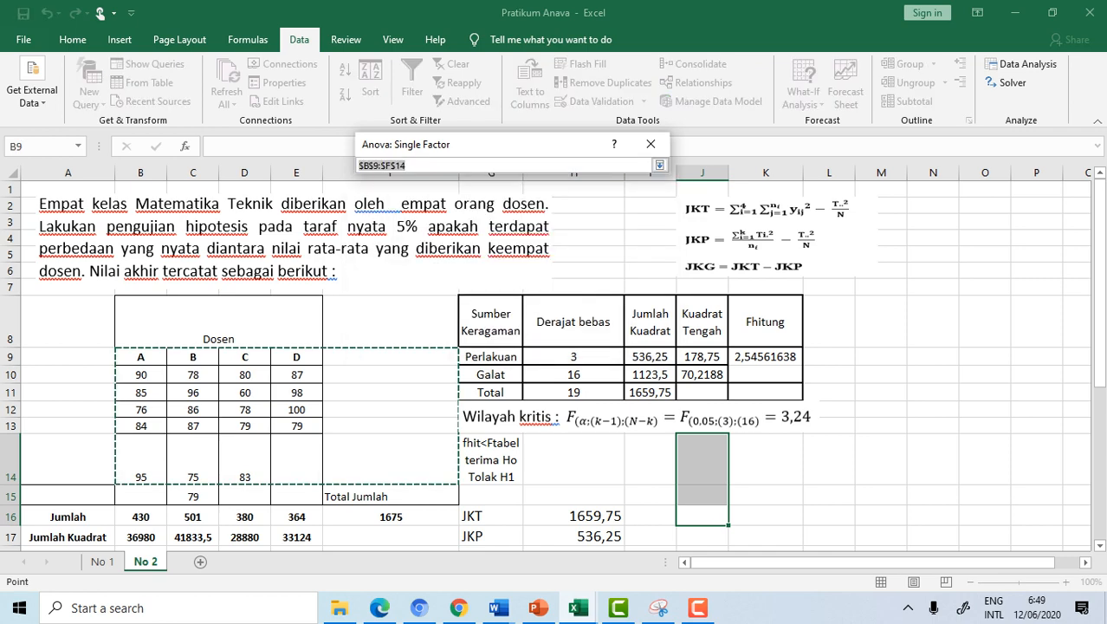
left_click_drag(142, 357, 308, 498)
left_click(141, 374)
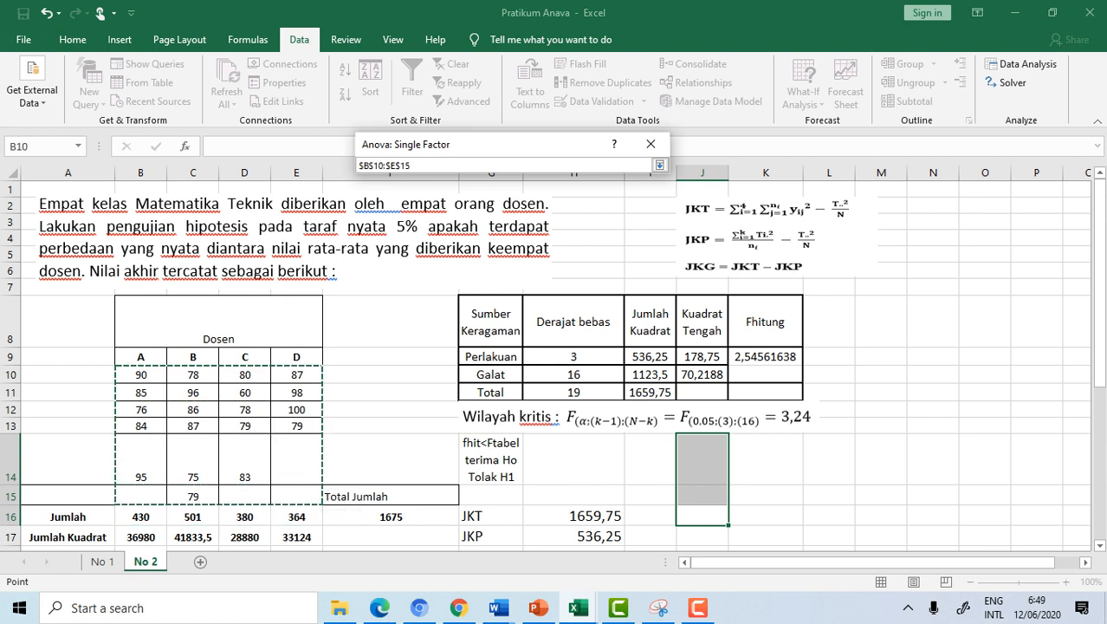
left_click(659, 165)
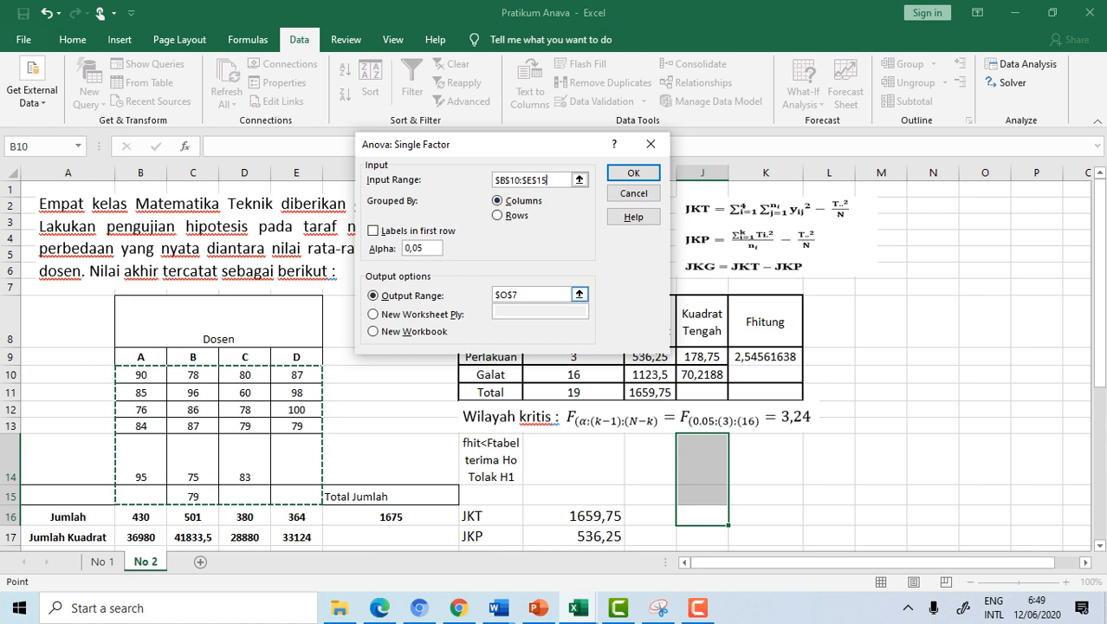
Step: Set the Anova output range to $M$2 and run the analysis
left_click(579, 294)
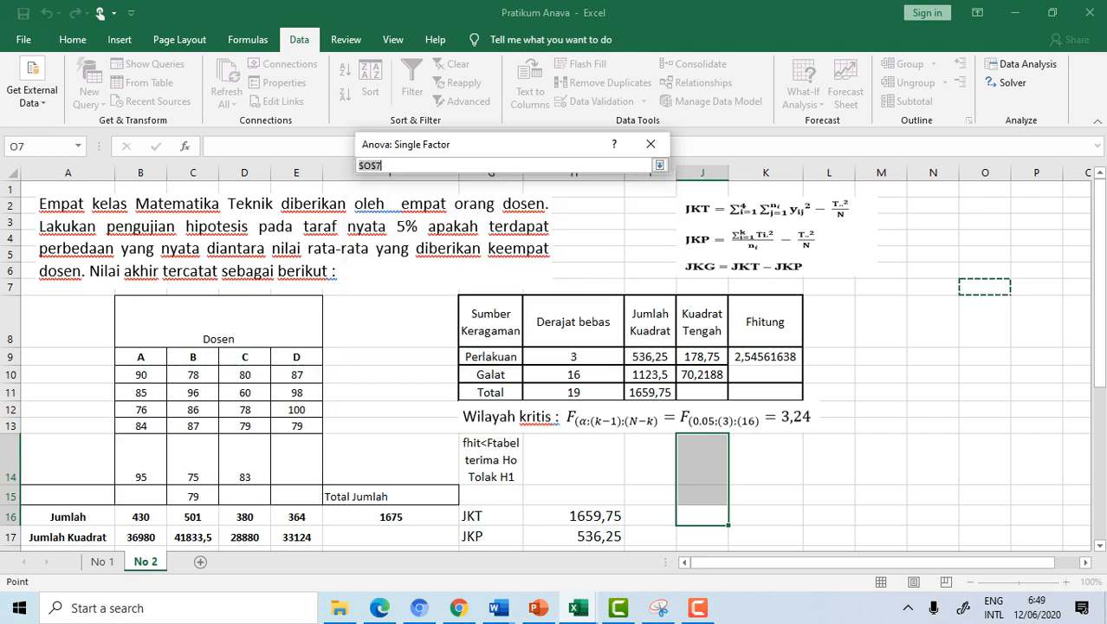
left_click(892, 206)
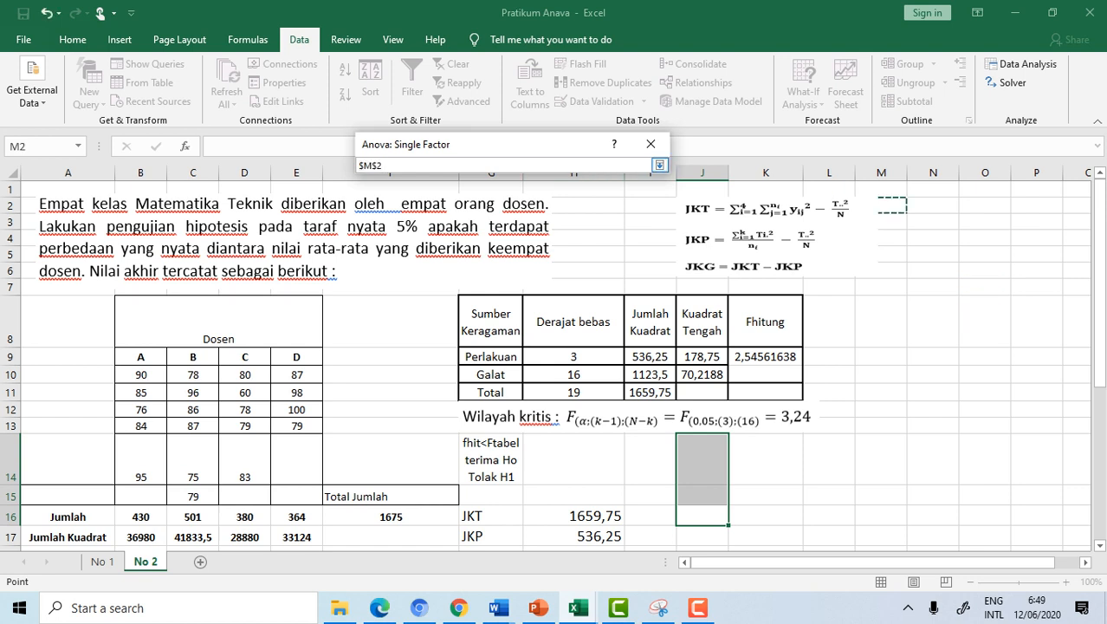
left_click(660, 164)
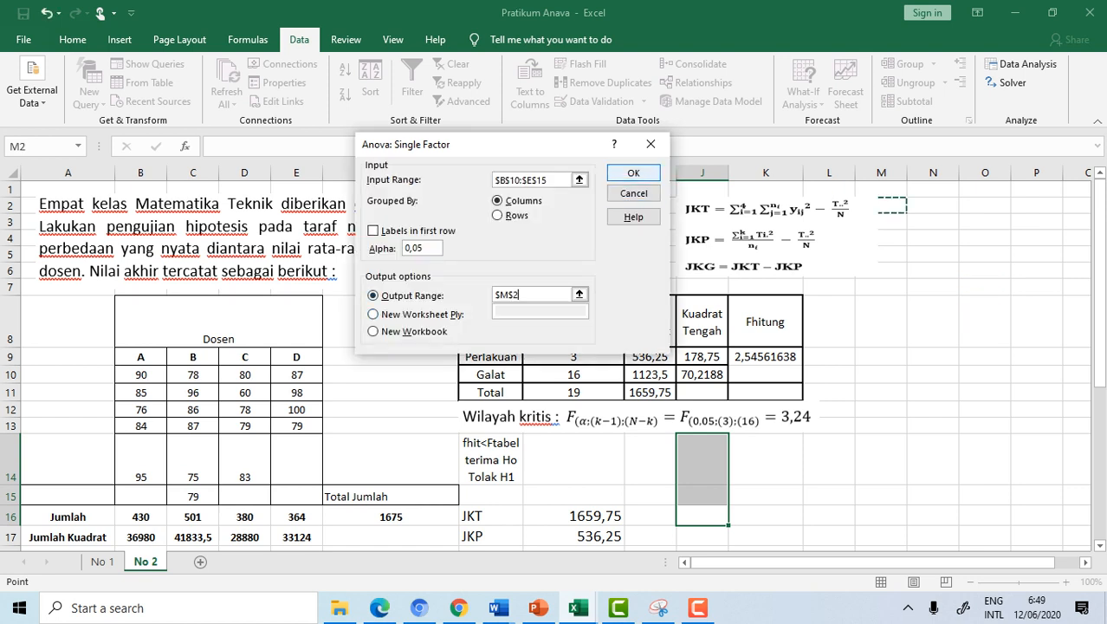
left_click(633, 173)
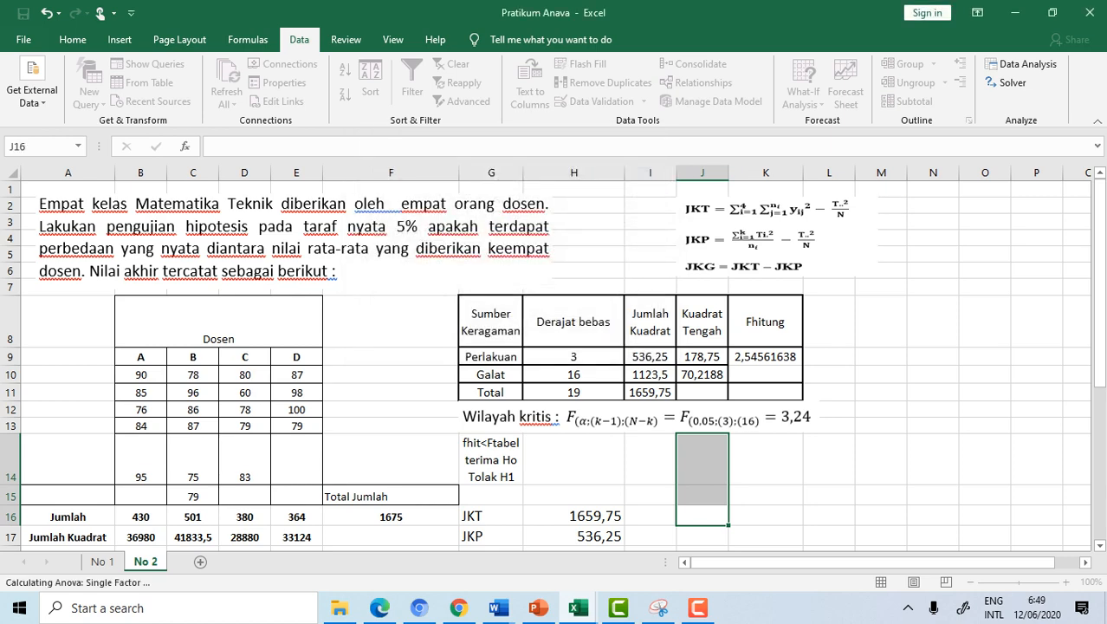
Step: Move the JKT, JKP and JKG formula picture over columns H to K and widen column M to fit the Source of Variation labels
left_click_drag(771, 236, 672, 230)
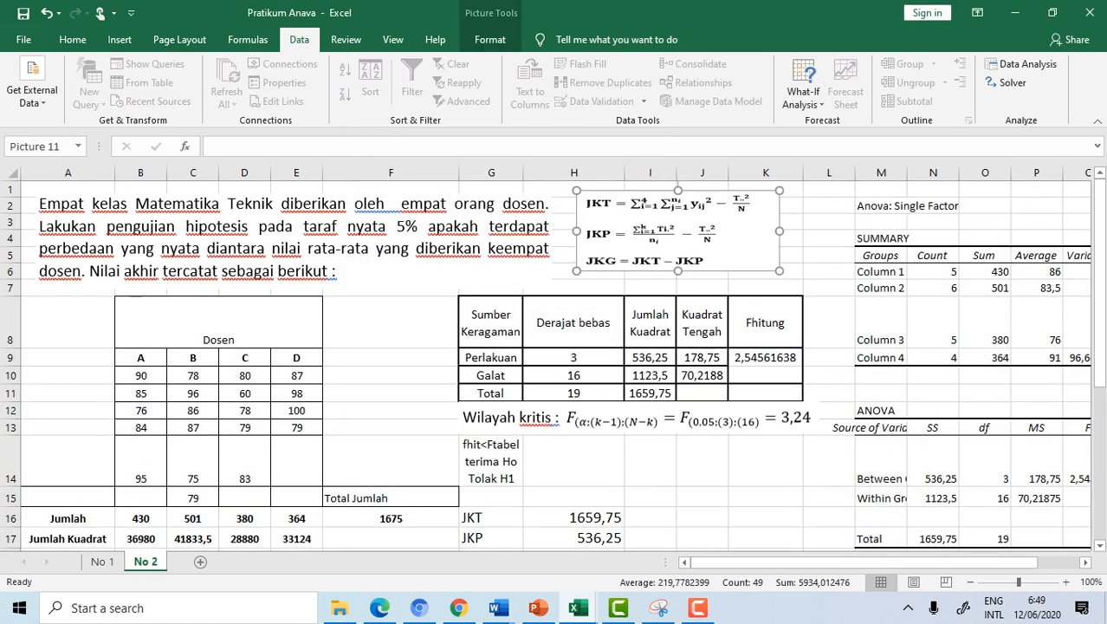
left_click_drag(996, 563, 1035, 562)
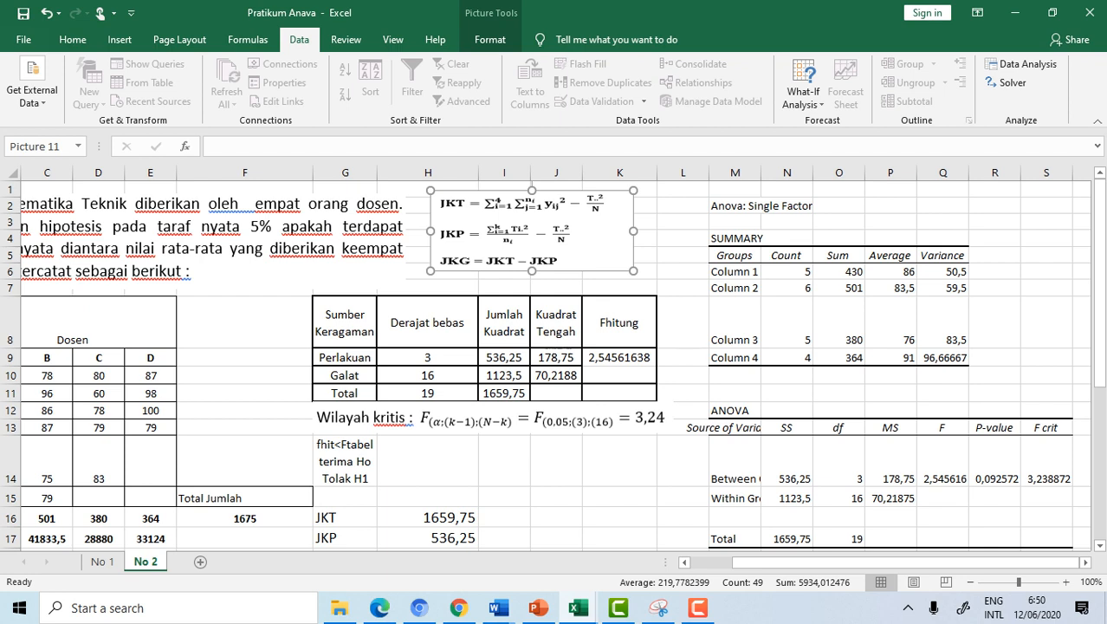
left_click_drag(761, 172, 814, 173)
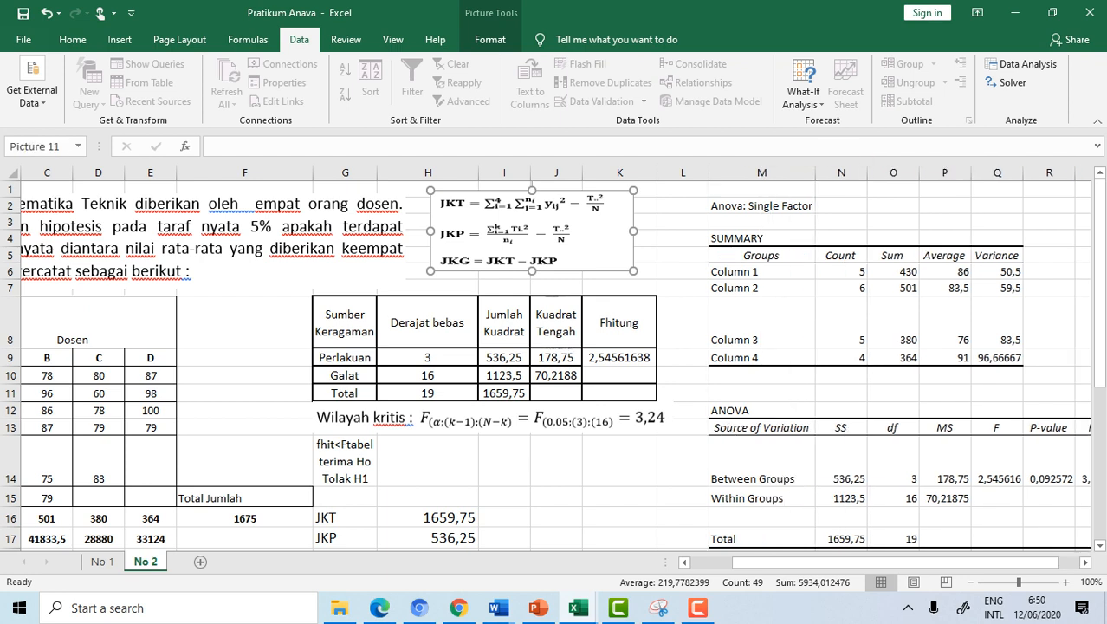
Step: Centre the contents of the ANOVA output table M13:S17 horizontally and apply borders to all its cells
left_click_drag(892, 561, 905, 561)
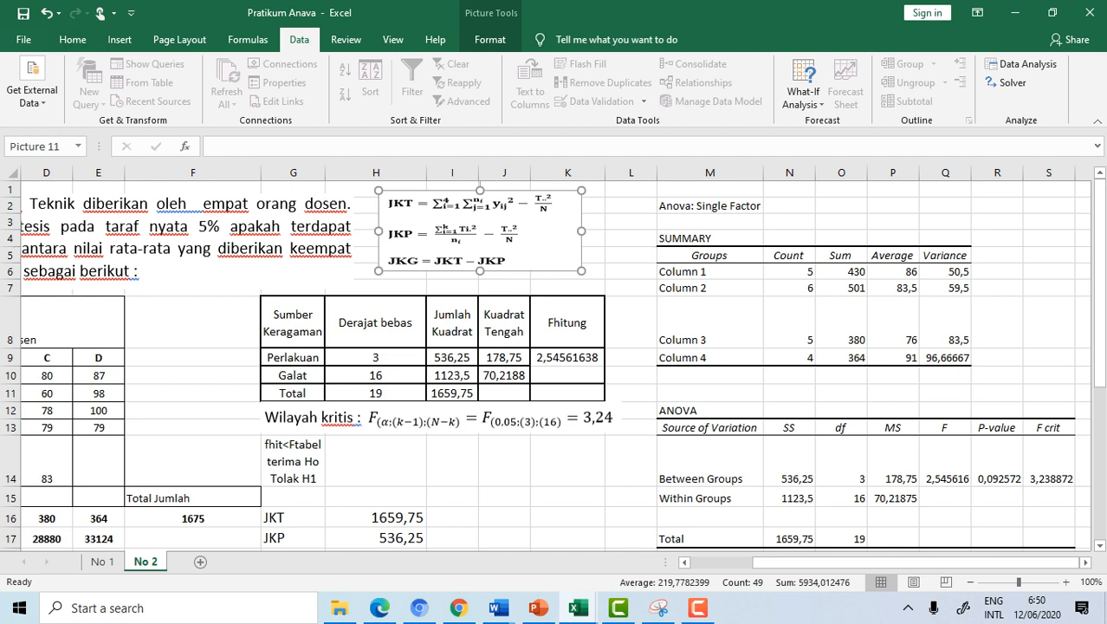
left_click(1099, 546)
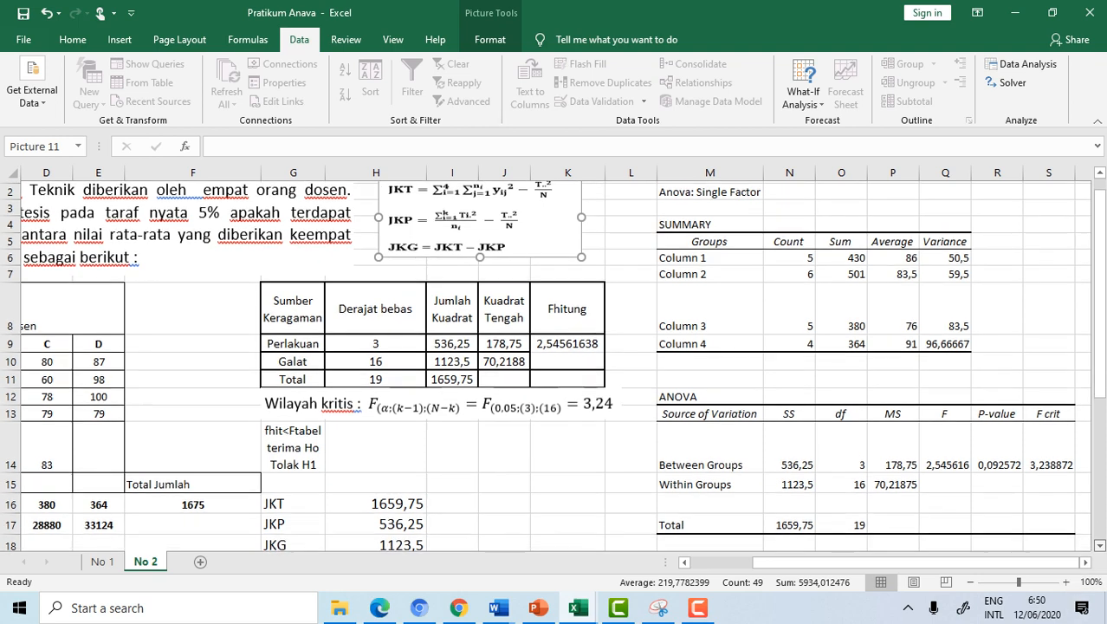
left_click(1099, 546)
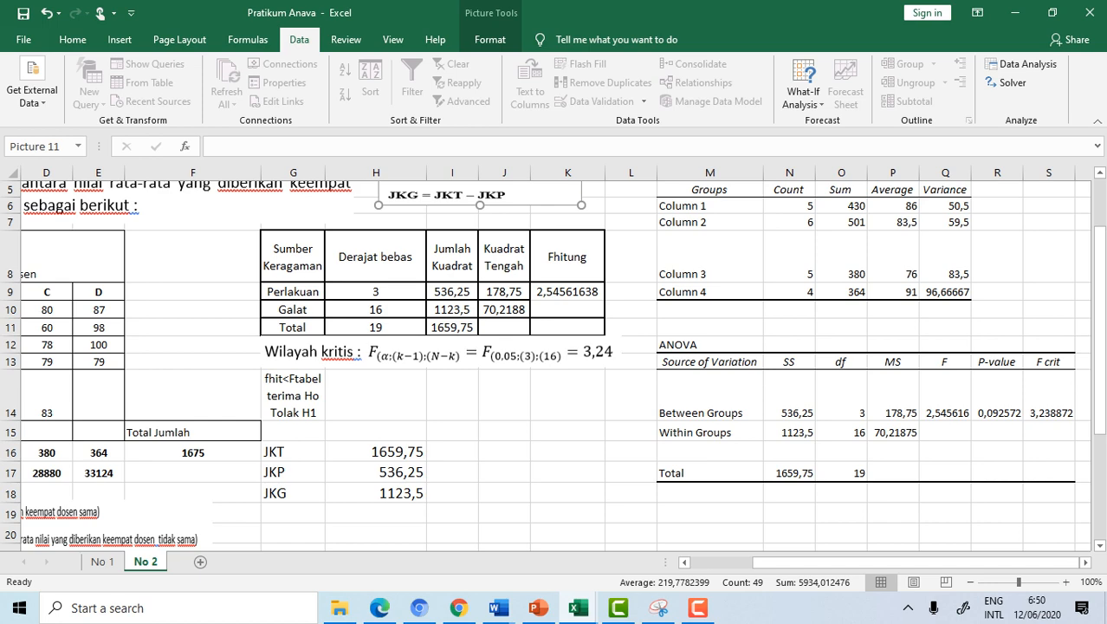
left_click_drag(709, 361, 752, 473)
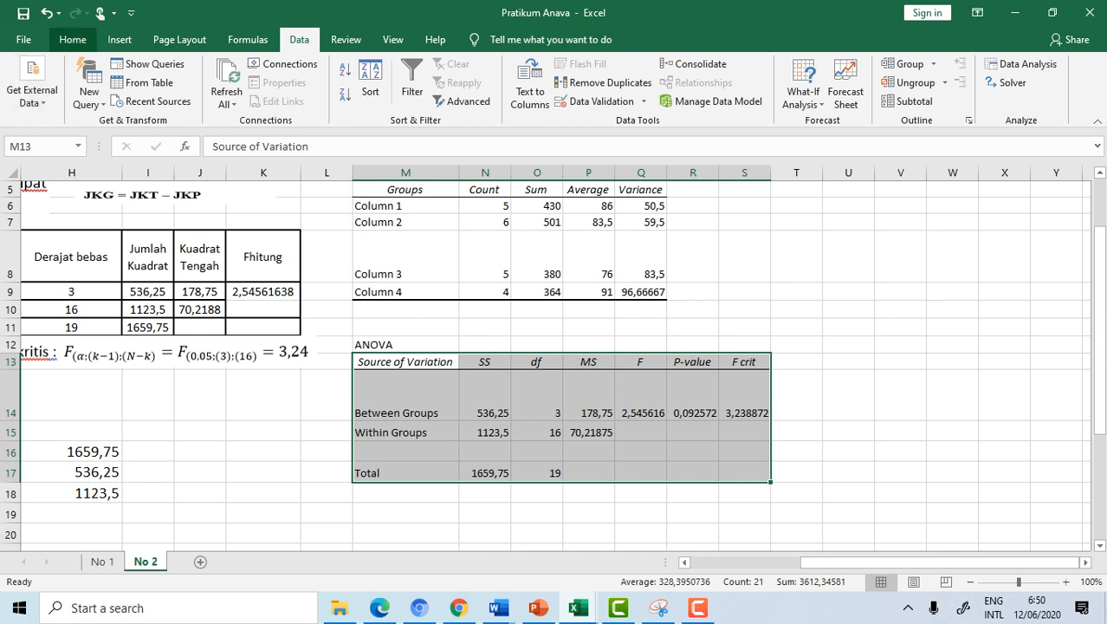
left_click(72, 39)
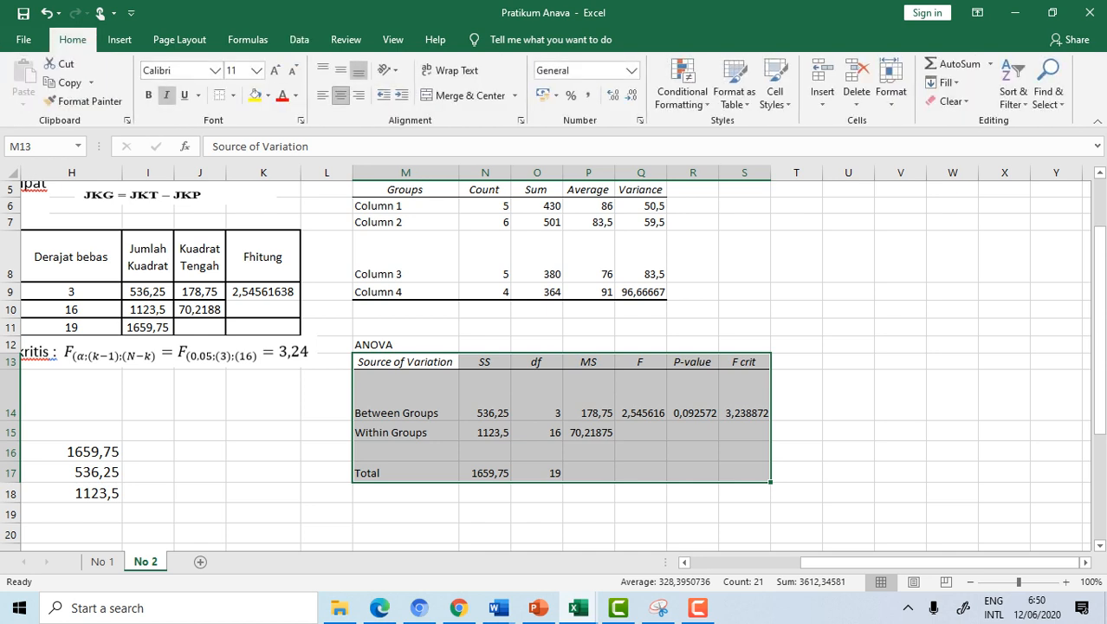
left_click(340, 95)
left_click(340, 95)
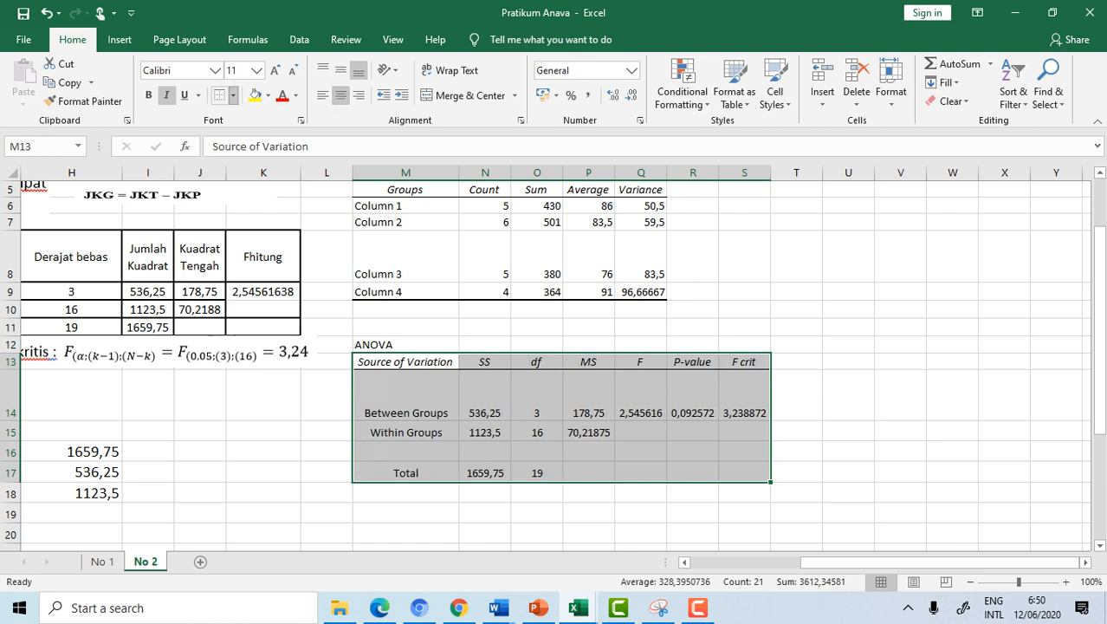
left_click(232, 96)
left_click(260, 236)
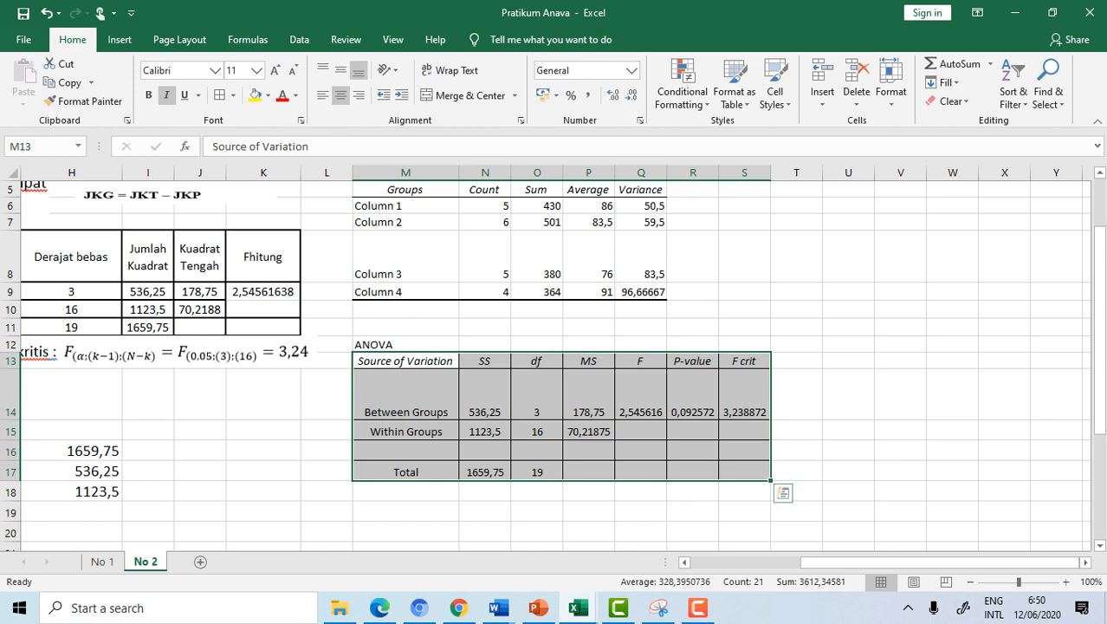
Step: Enter the conclusion "Pvalue > alfa : Terima Ho Tolak H1" in M19 below the ANOVA output table
left_click(406, 511)
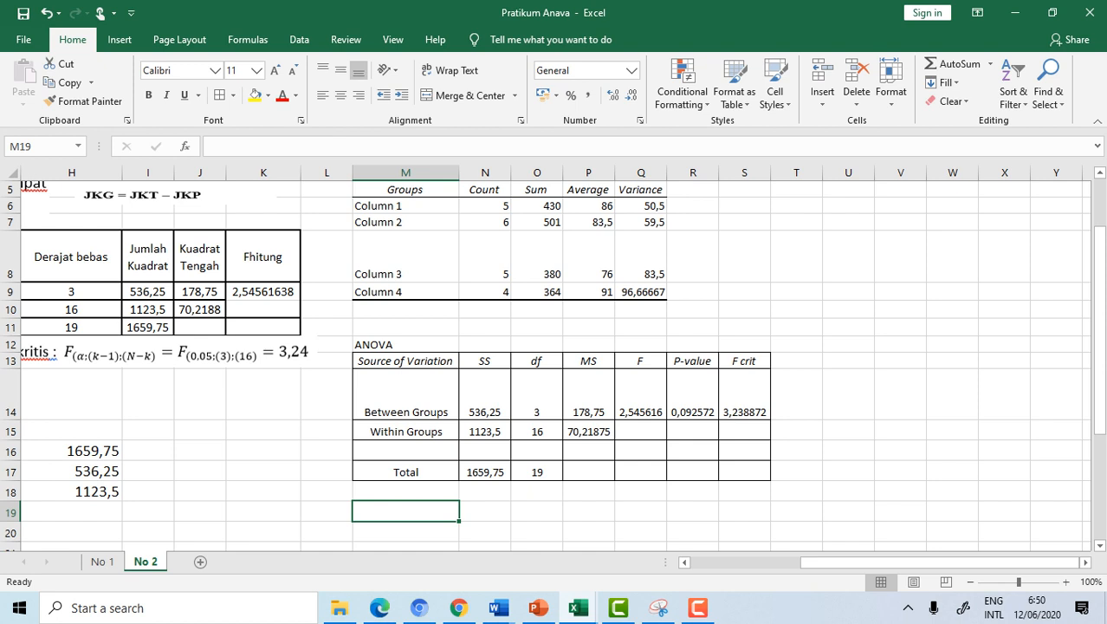
left_click(692, 395)
left_click(406, 512)
type("Pvalue")
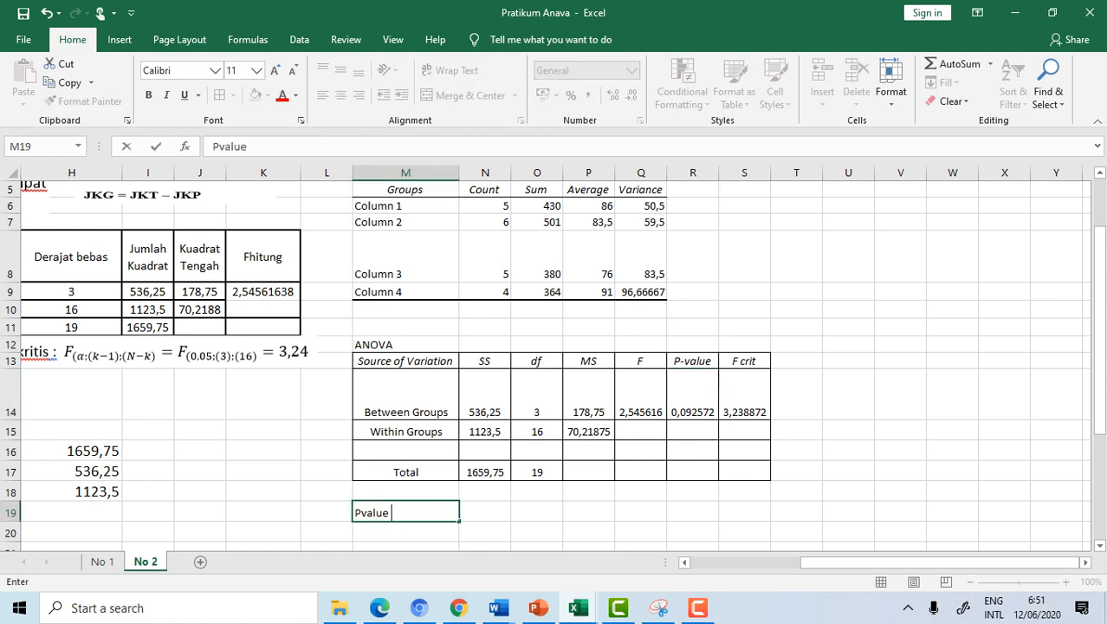
type(" > alfa : Terima")
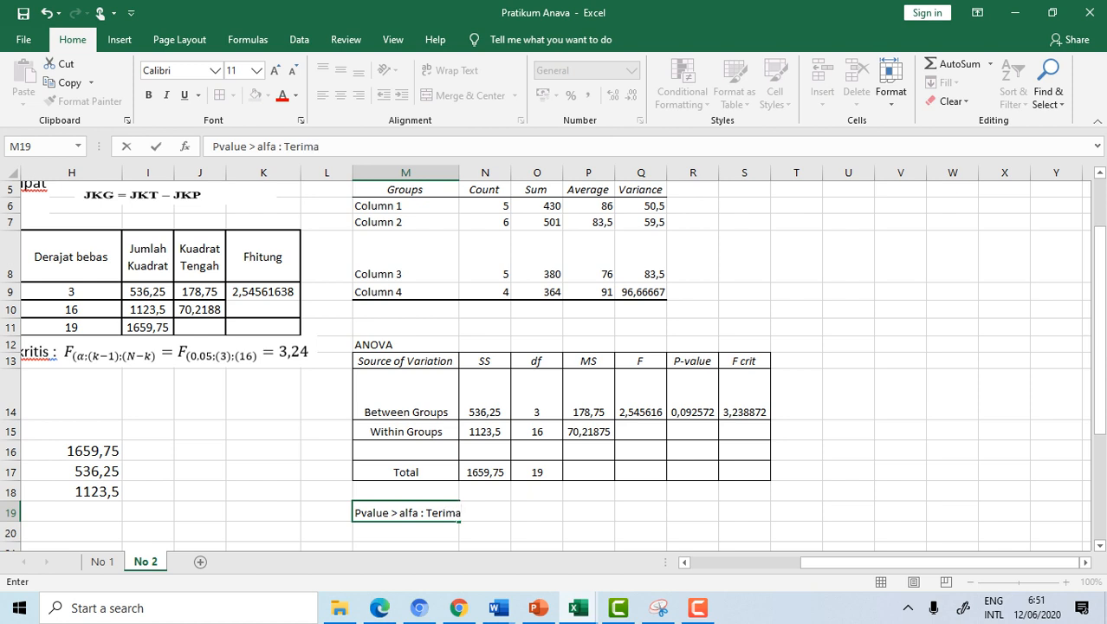
key("BackSpace")
key("BackSpace")
key("BackSpace")
key("BackSpace")
key("BackSpace")
key("BackSpace")
mouse_move(901, 562)
left_mouse_down()
mouse_move(790, 562)
mouse_move(901, 562)
left_mouse_up()
type("Terima Ho Tolak")
key("BackSpace")
type("k H1")
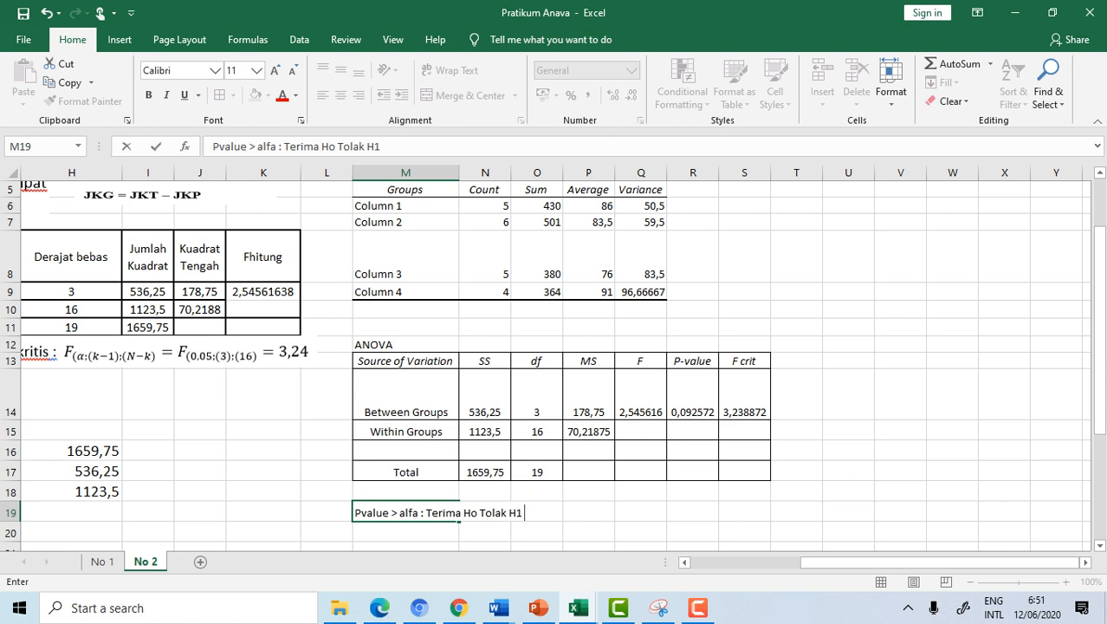
key("Return")
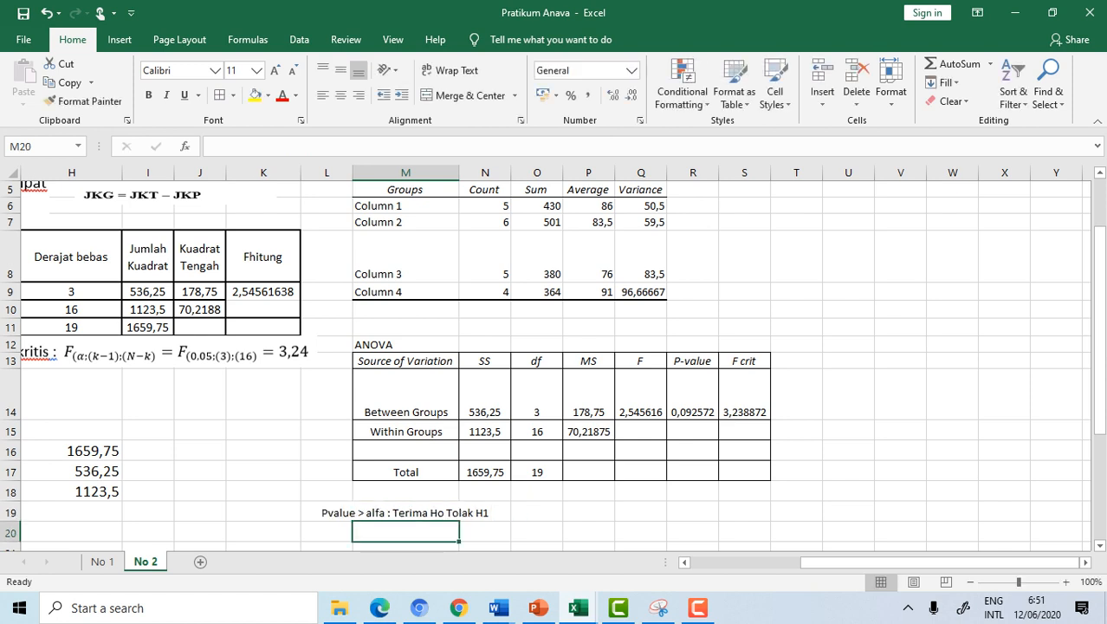
Step: Enter the interpretation "Rata-rata nilai keempat dosen tidak sama" in M20 under the P-value conclusion
type("Rata")
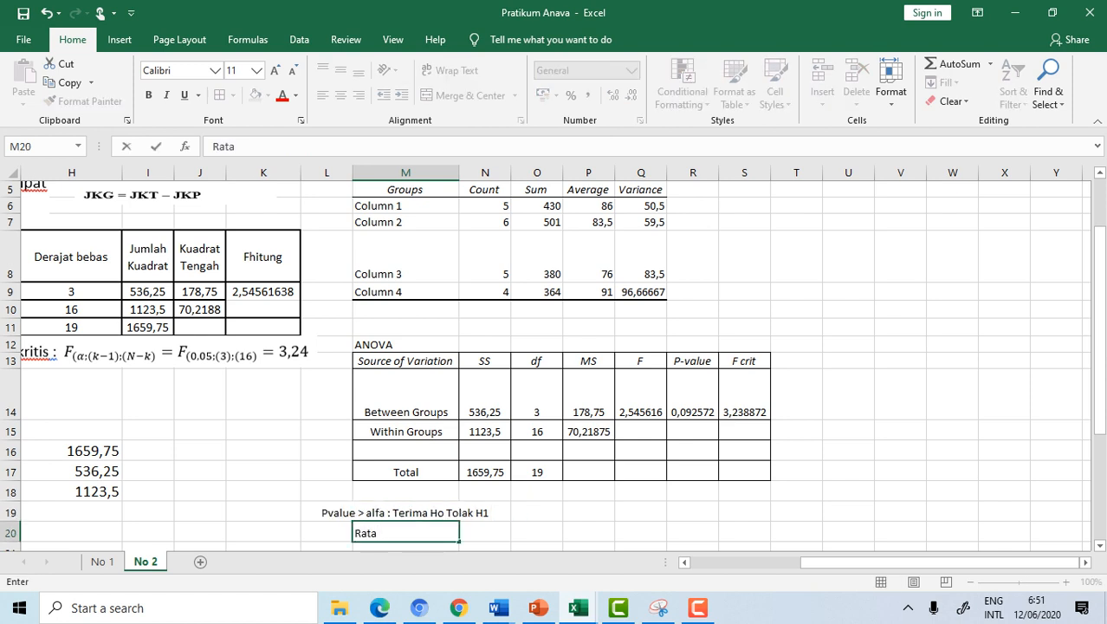
type("-rata nilai keee")
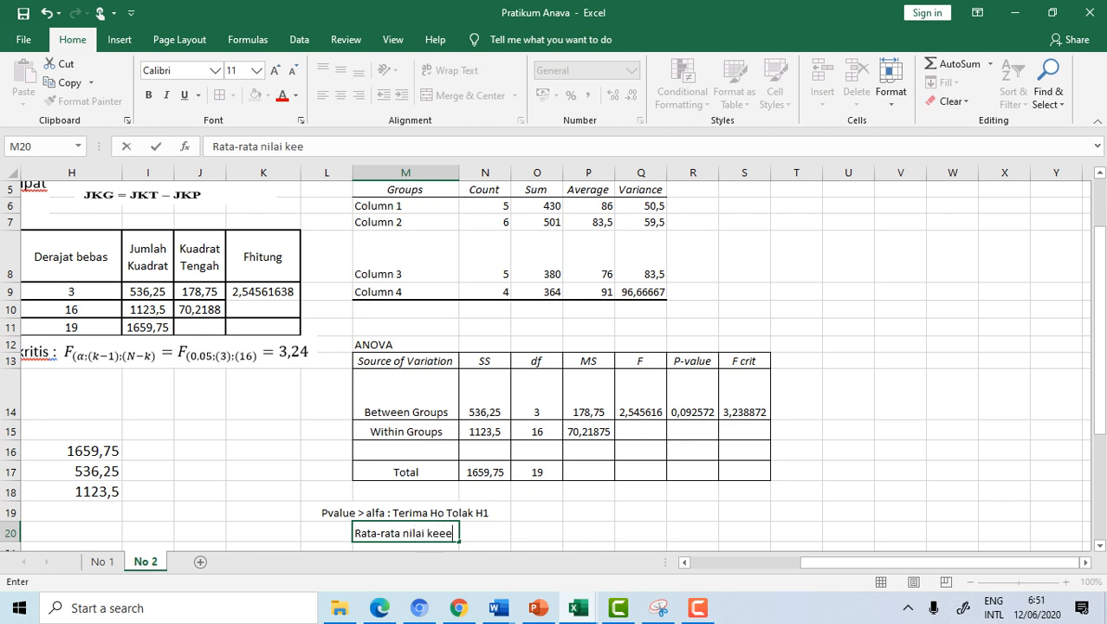
key("BackSpace")
type("mpat ds")
type("an")
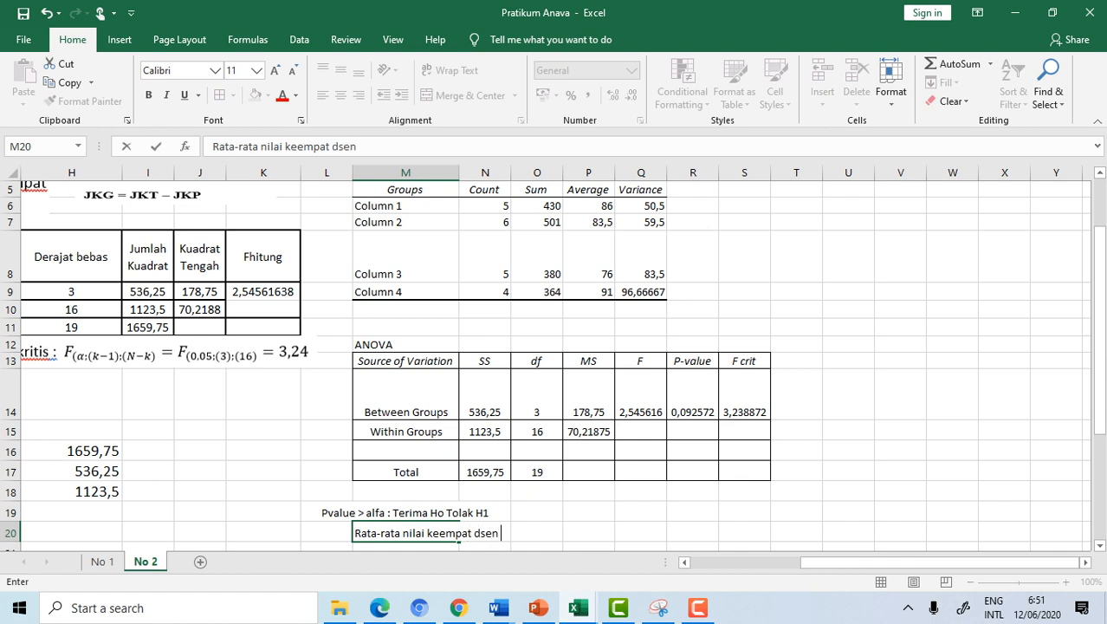
key("BackSpace")
key("BackSpace")
key("BackSpace")
type("osen tidak sama")
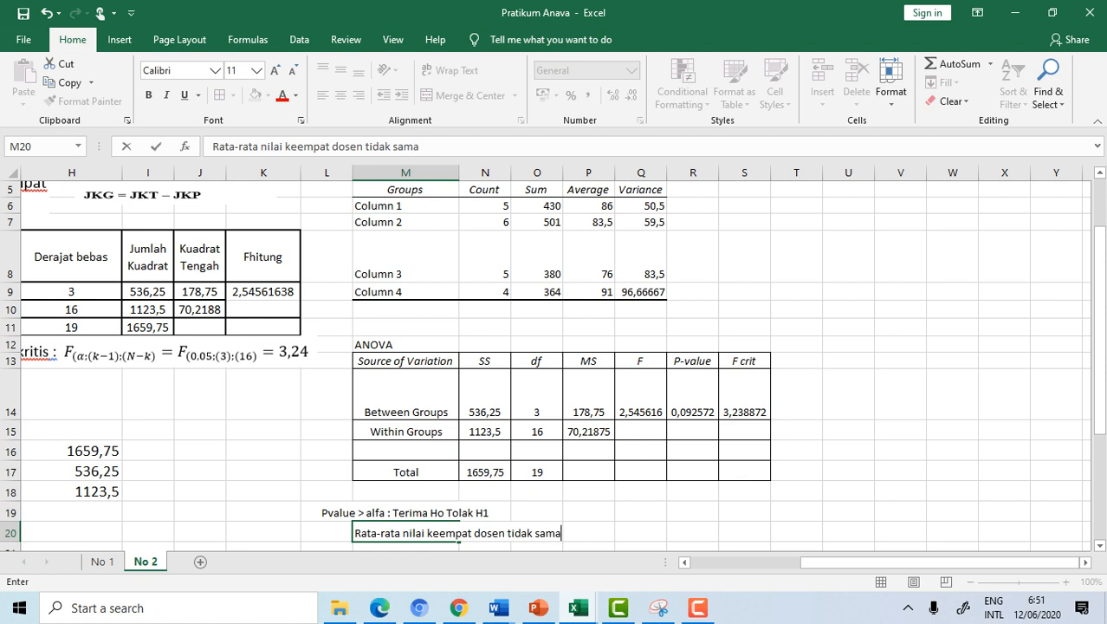
left_click(641, 532)
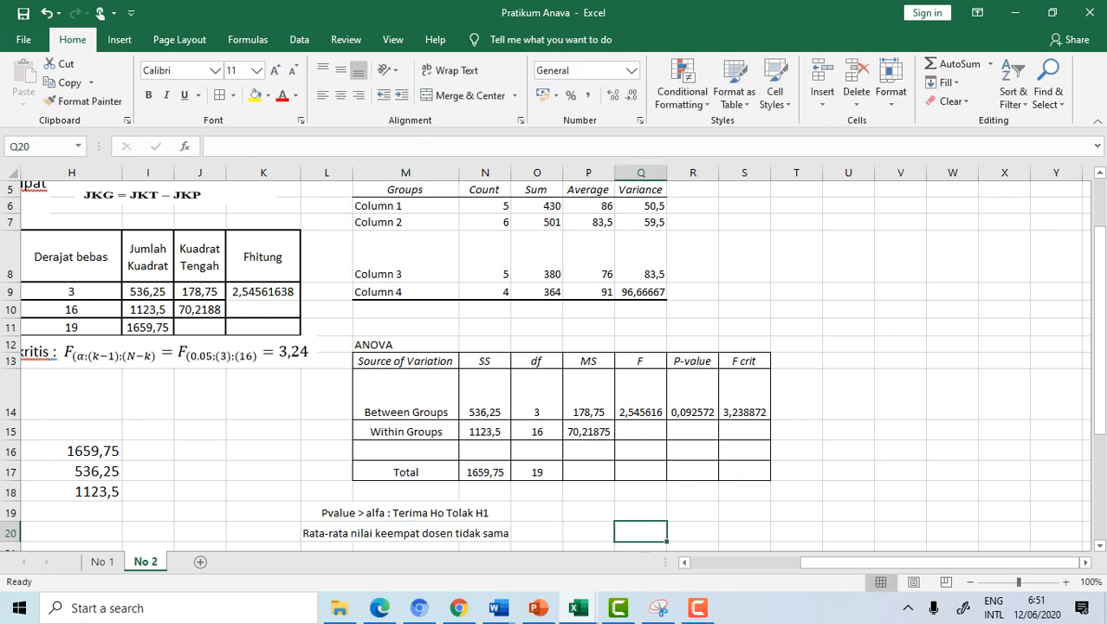